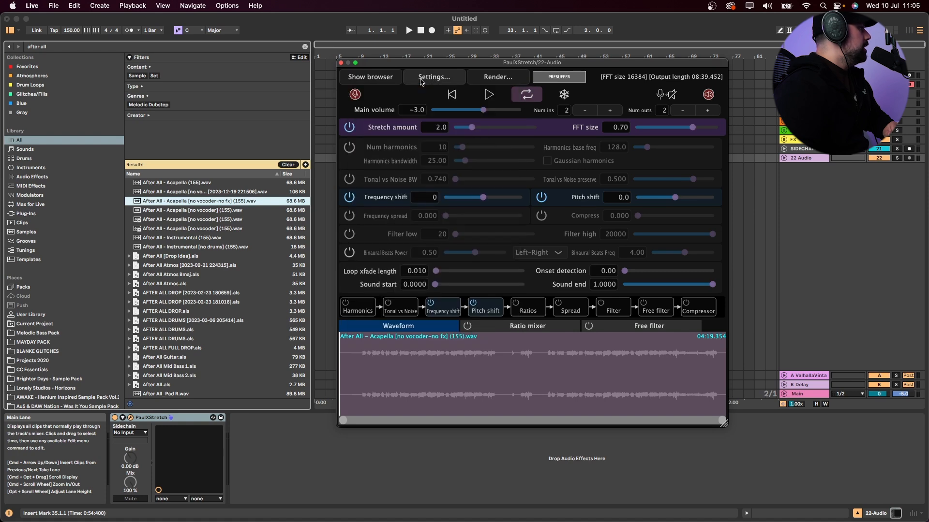
Step: Start playback in the arrangement and in PaulXStretch to audition the acapella at a stretch amount of 2.0
key(space)
click(489, 94)
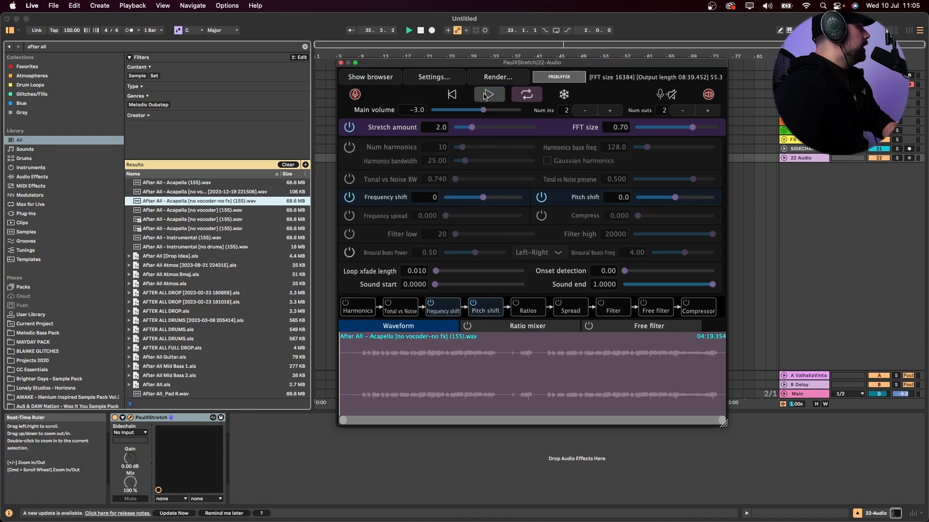
click(420, 31)
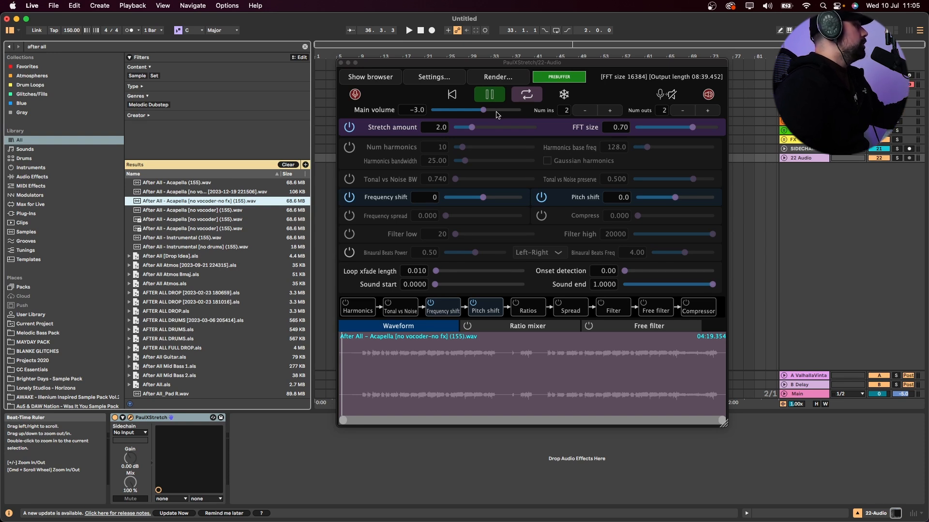
click(411, 30)
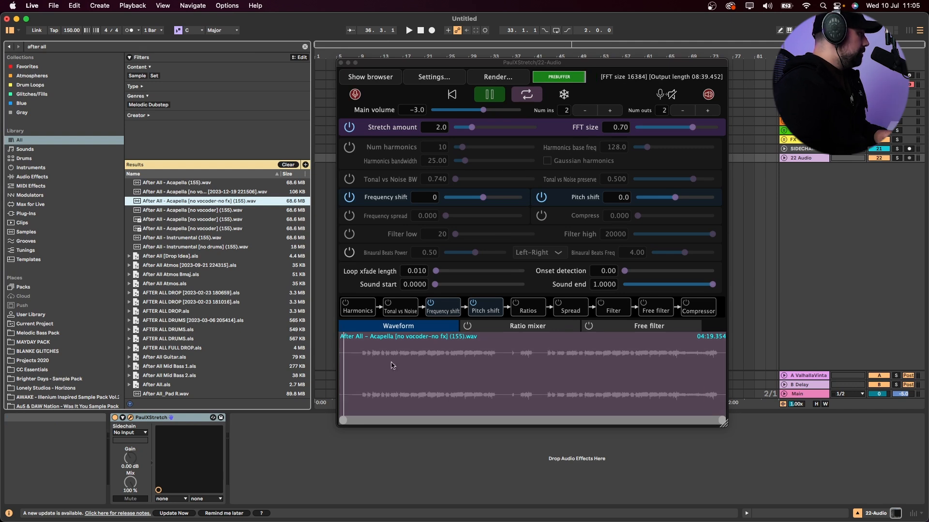
Step: Restrict PaulXStretch playback to the acapella section from 0.1363 to 0.2250 and audition it
drag(392, 367, 425, 376)
key(space)
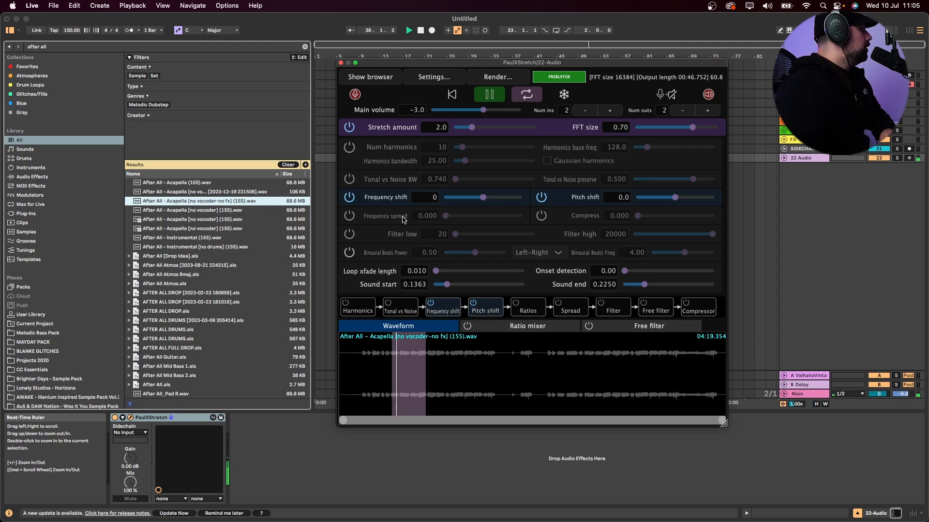
key(space)
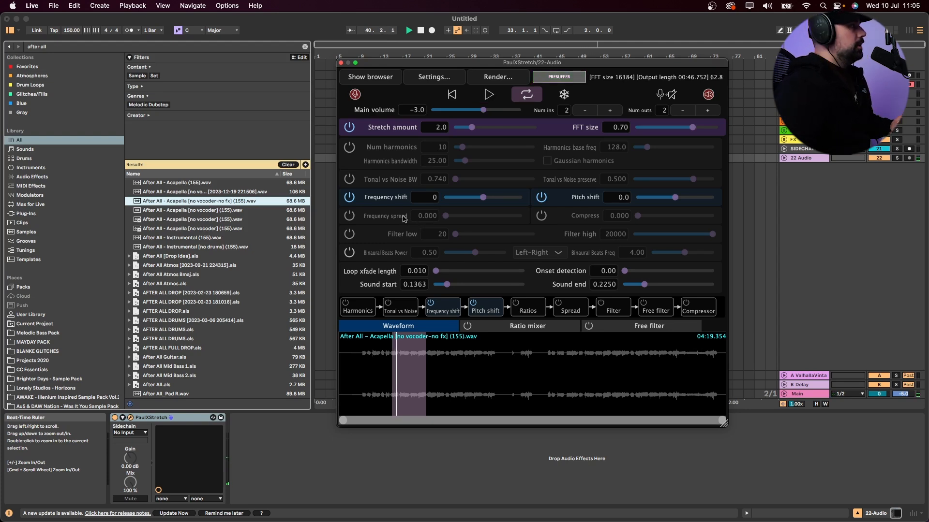
key(space)
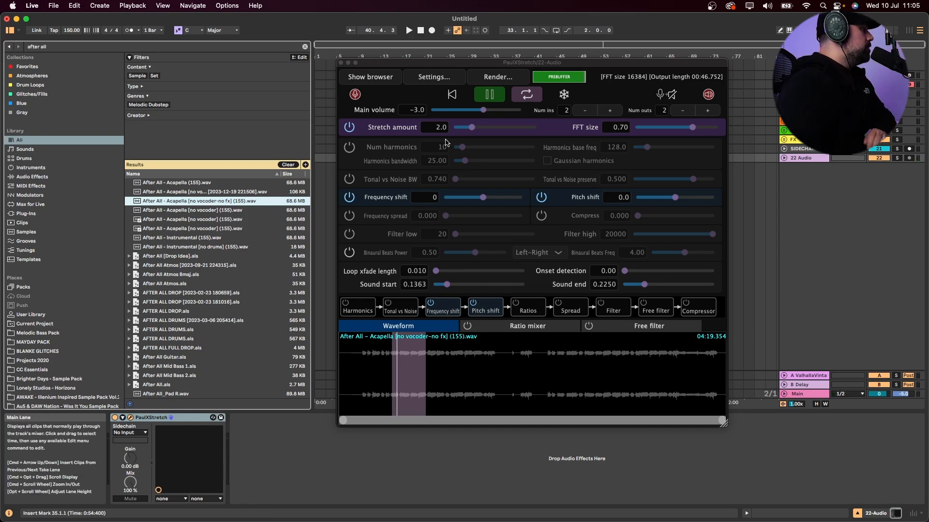
Step: Raise the stretch amount to about 262, lower it to about 225 and then further, while auditioning the selected vocal section
drag(472, 128, 511, 131)
key(space)
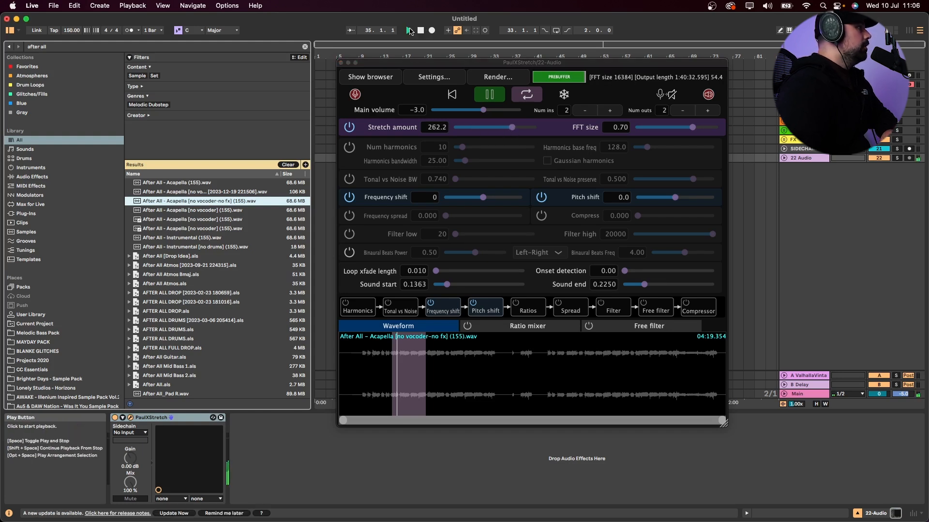
drag(512, 129, 513, 132)
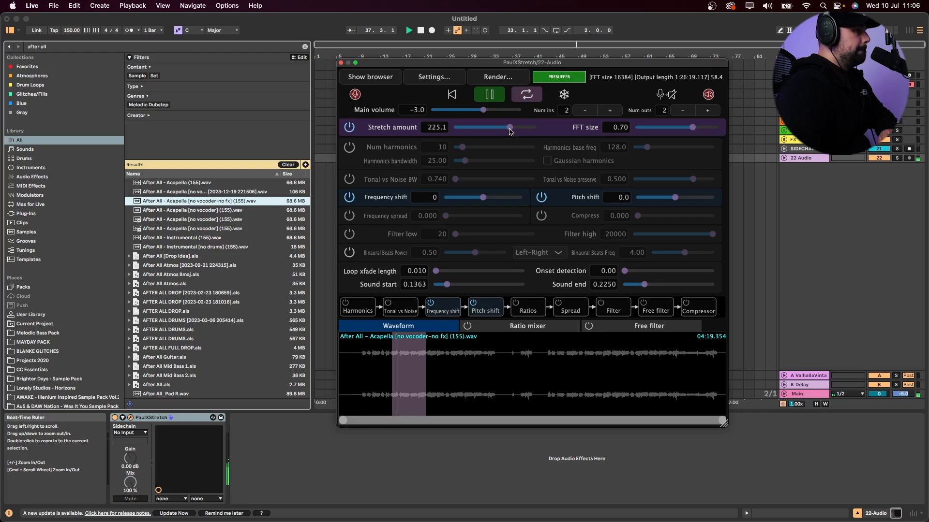
drag(511, 128, 487, 136)
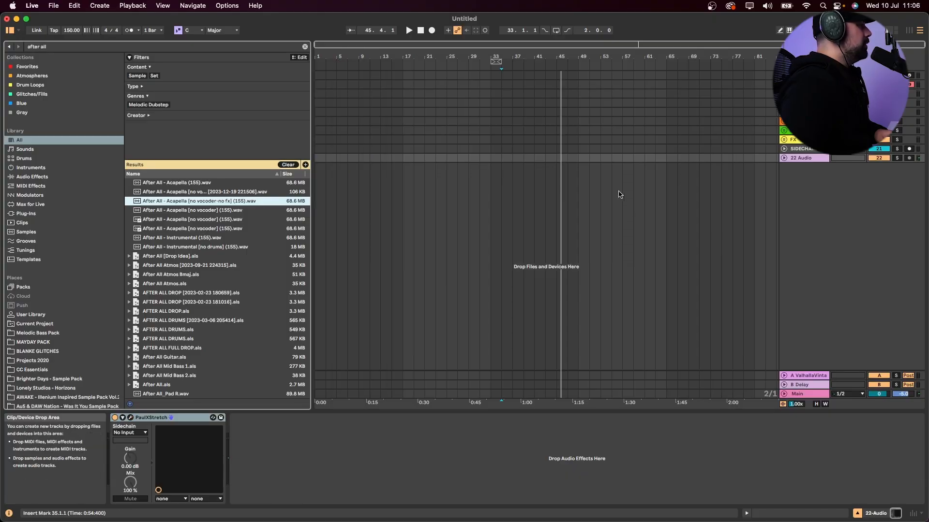
Step: Insert a new track after the 22 Audio track
click(794, 158)
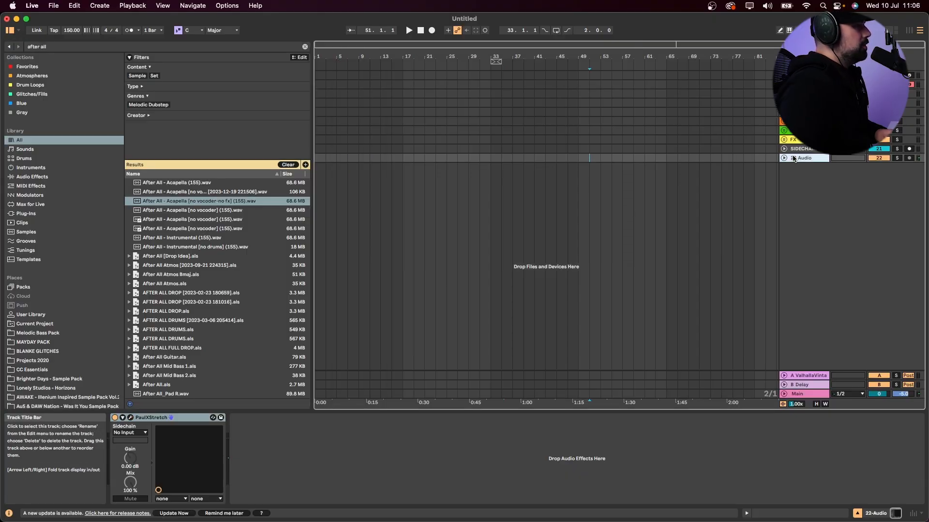
key(super+shift+t)
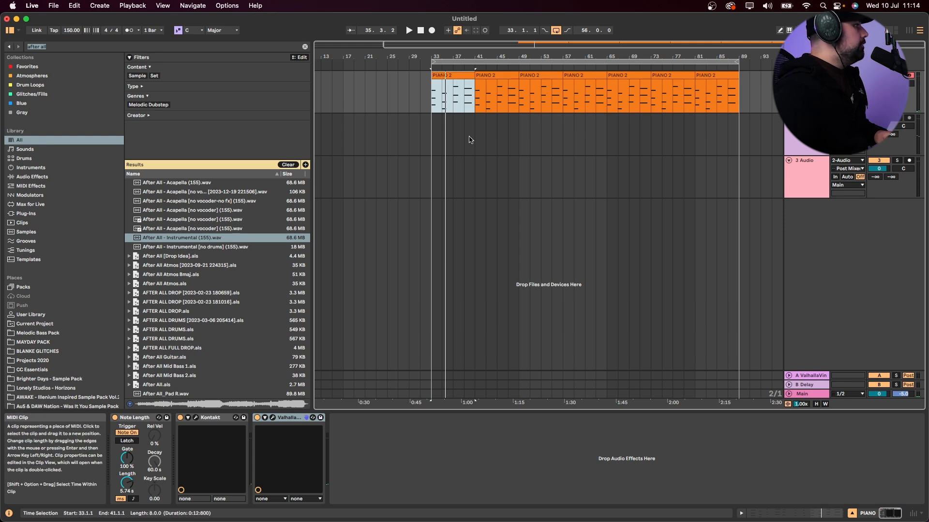
Step: Arm the 3 Audio track, which takes its input from 2-Audio Post Mixer, for recording
click(807, 124)
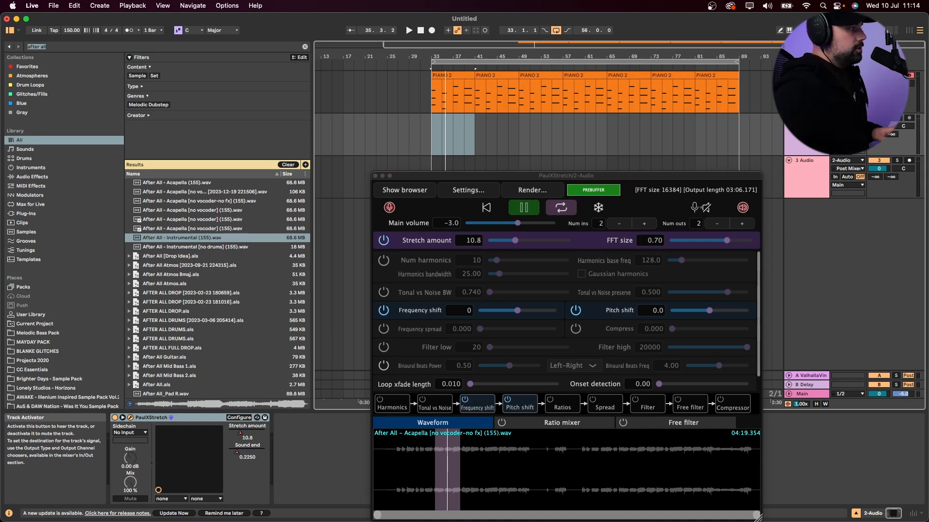
click(807, 168)
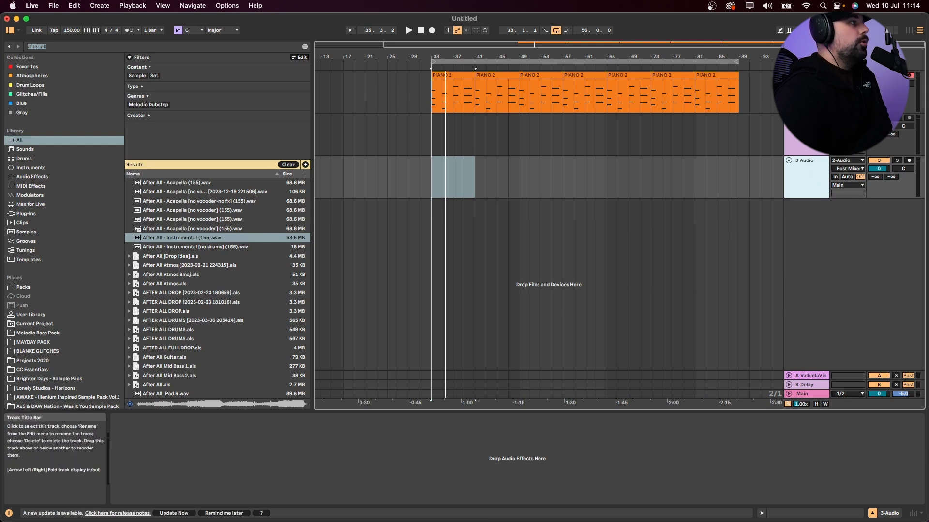
click(806, 135)
click(801, 183)
click(909, 161)
Step: Select a later vocal section ending at 0.4050 in the PaulXStretch waveform and play the arrangement from bar 33
click(432, 144)
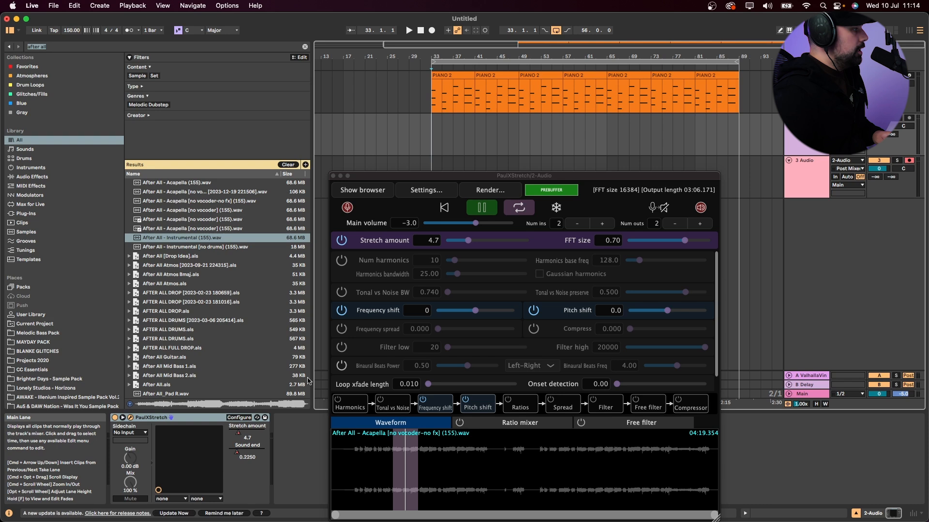
mouse_move(419, 460)
mouse_down()
mouse_move(487, 466)
mouse_move(419, 462)
mouse_up()
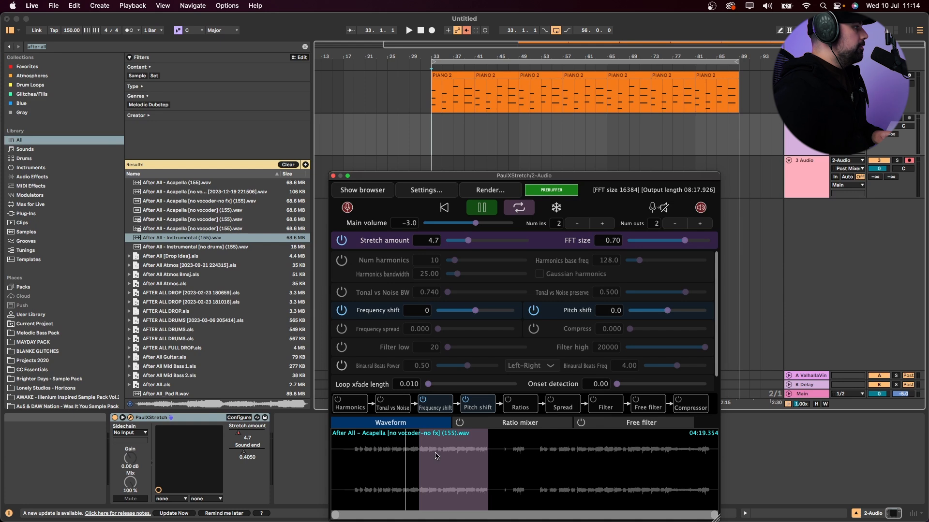
click(433, 125)
key(space)
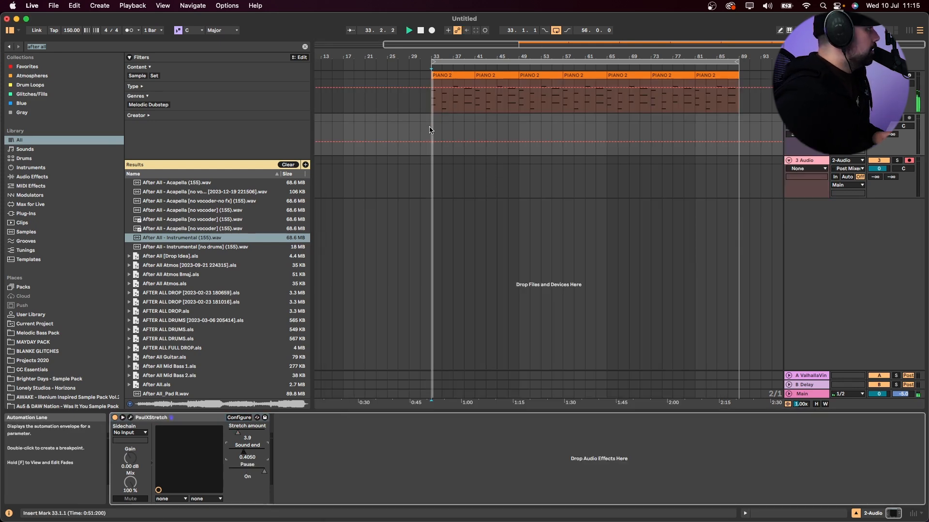
Step: Reopen the PaulXStretch window on the 2 Audio track and start its playback of the selected vocal section
click(431, 128)
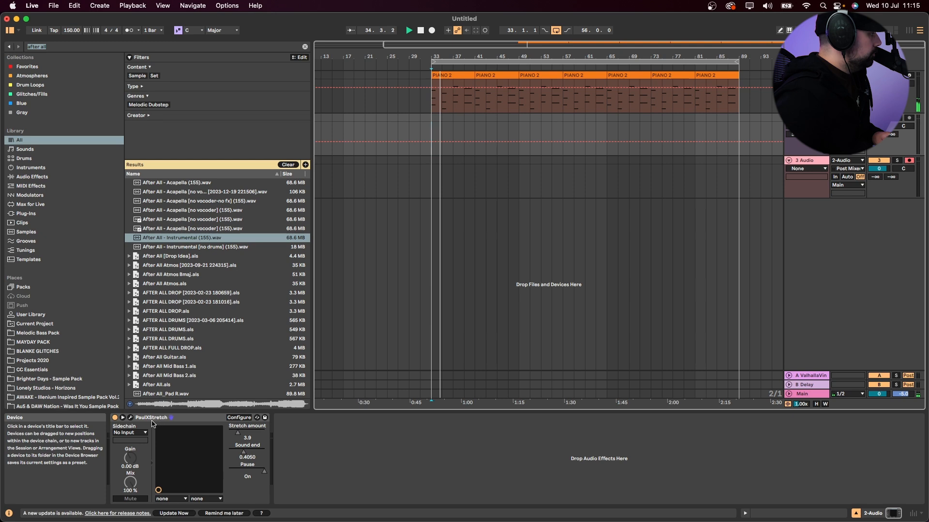
click(131, 418)
click(436, 414)
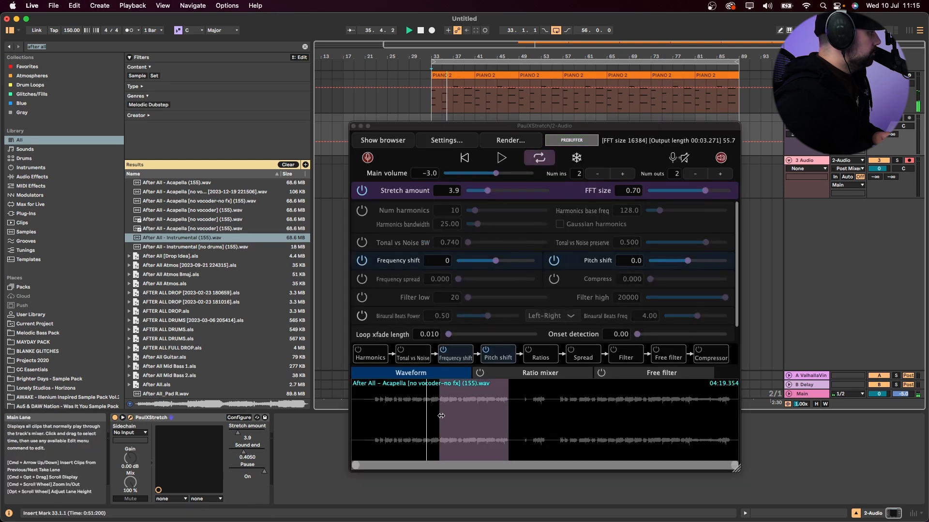
click(502, 157)
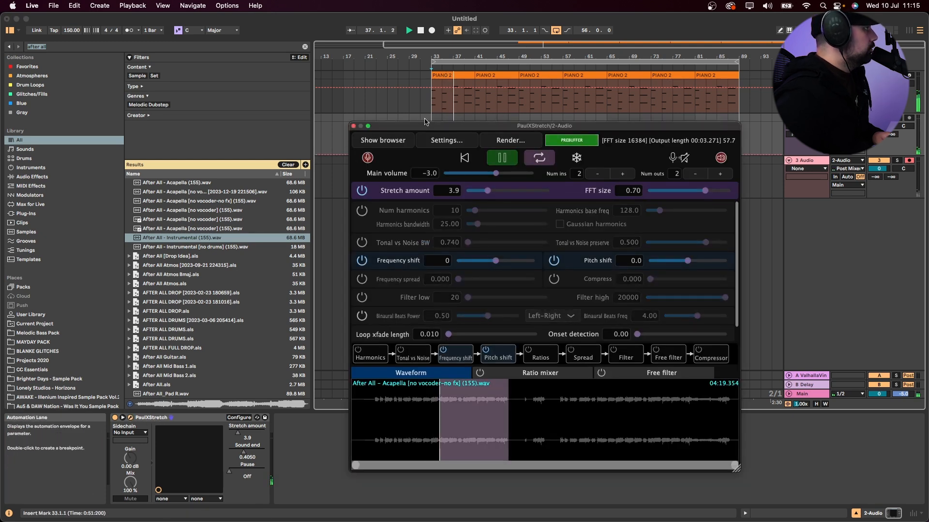
Step: Record the stretched vocal onto the 3 Audio track while raising the stretch amount to about 10.2, 18.9 and 137.8
click(432, 30)
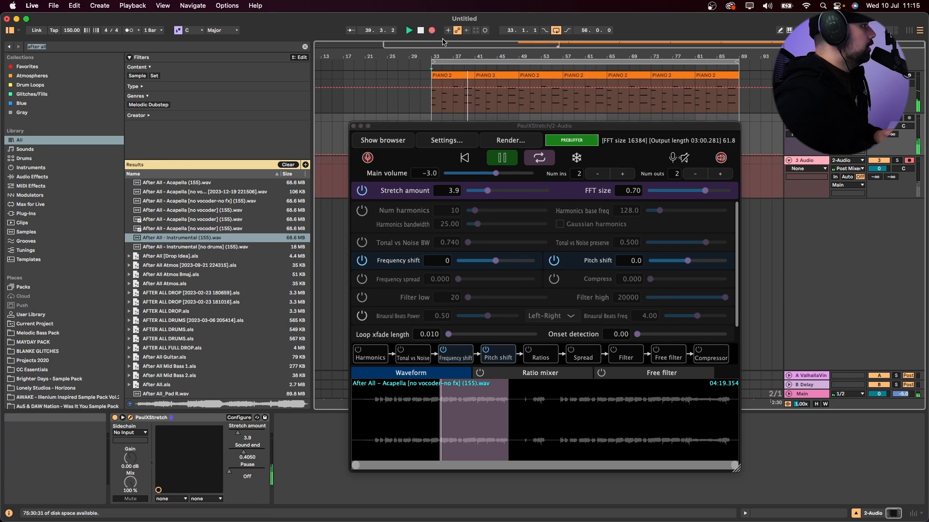
drag(488, 190, 496, 209)
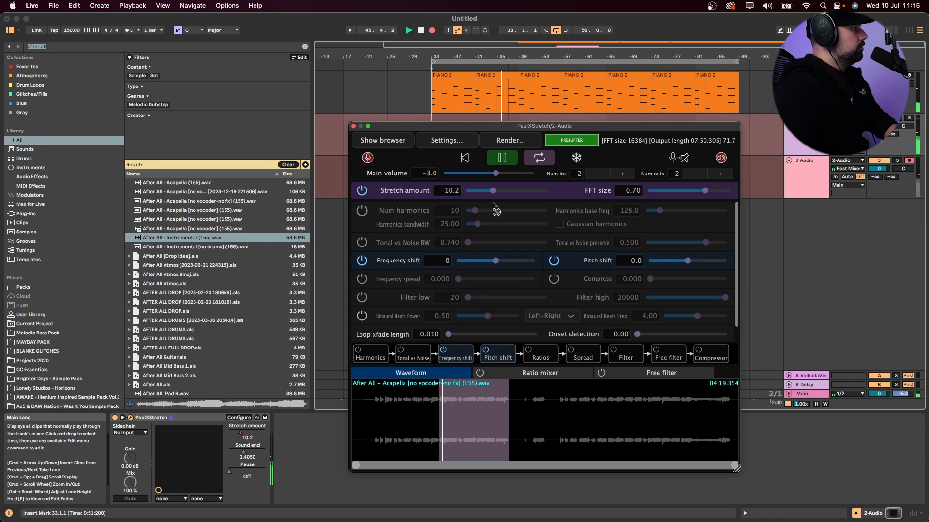
mouse_move(496, 209)
mouse_down()
mouse_move(518, 215)
mouse_move(500, 214)
mouse_move(497, 192)
mouse_up()
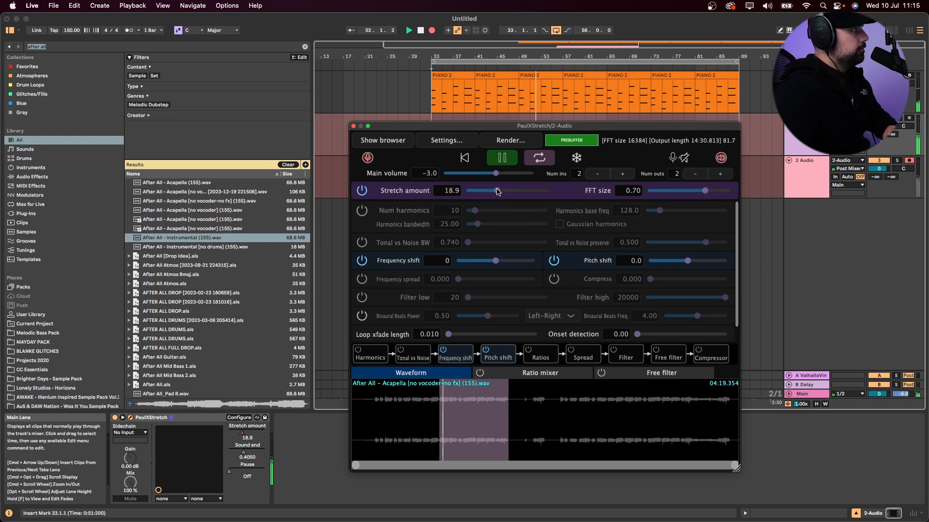
drag(496, 191, 515, 200)
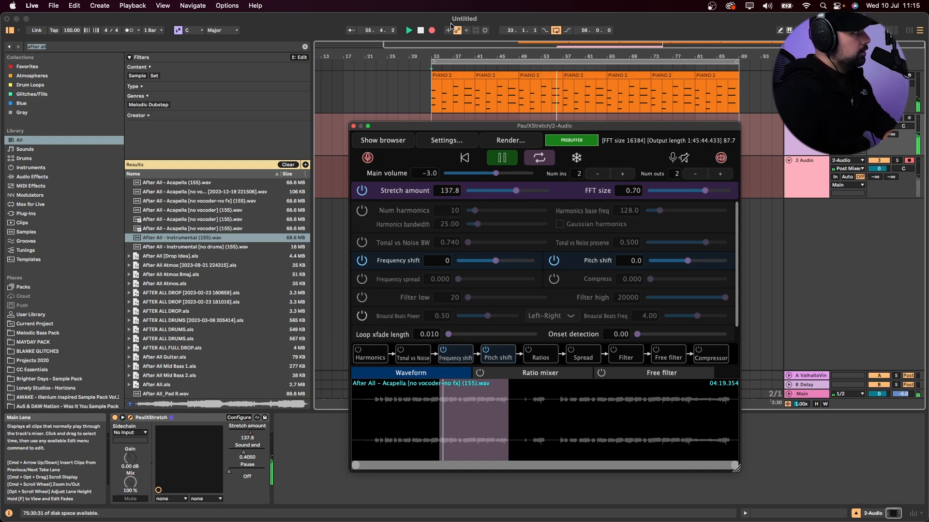
click(421, 31)
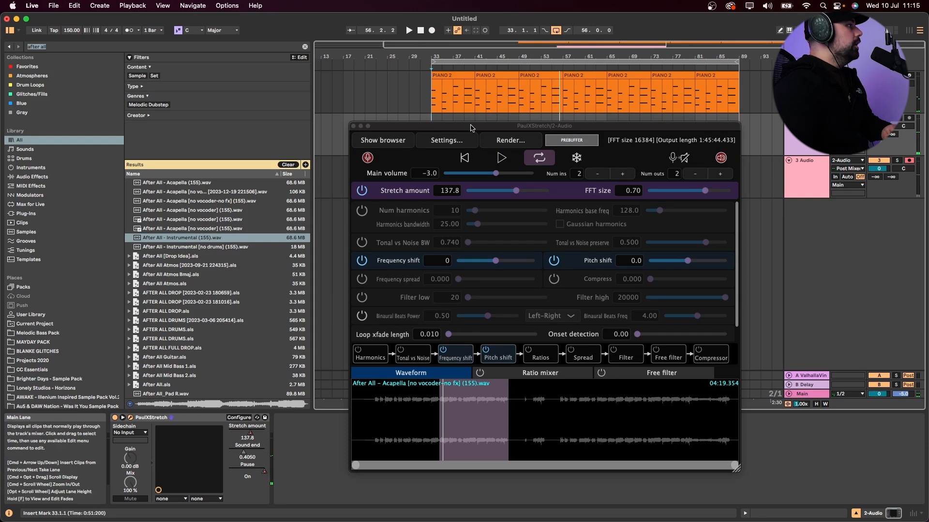
Step: Uncover the recorded clip on the 3 Audio track and delete it
drag(471, 126, 446, 295)
click(474, 180)
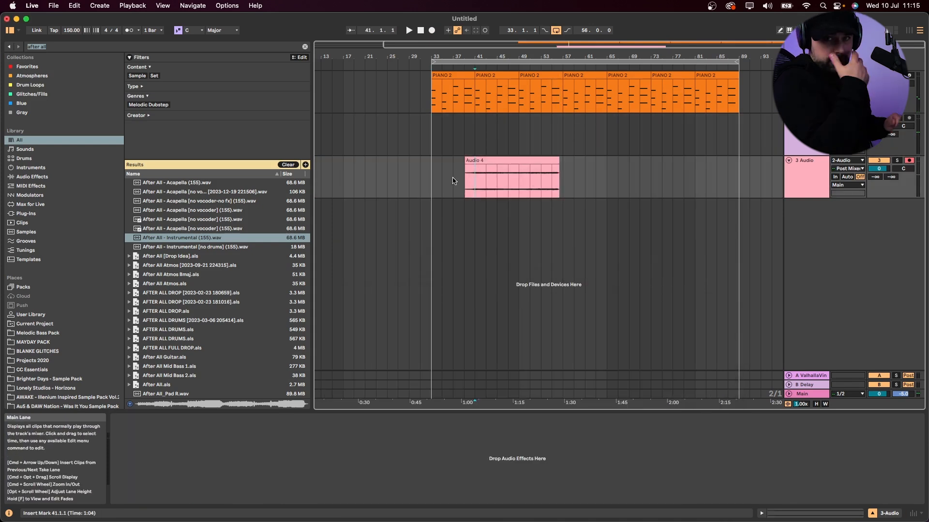
click(483, 161)
key(Up)
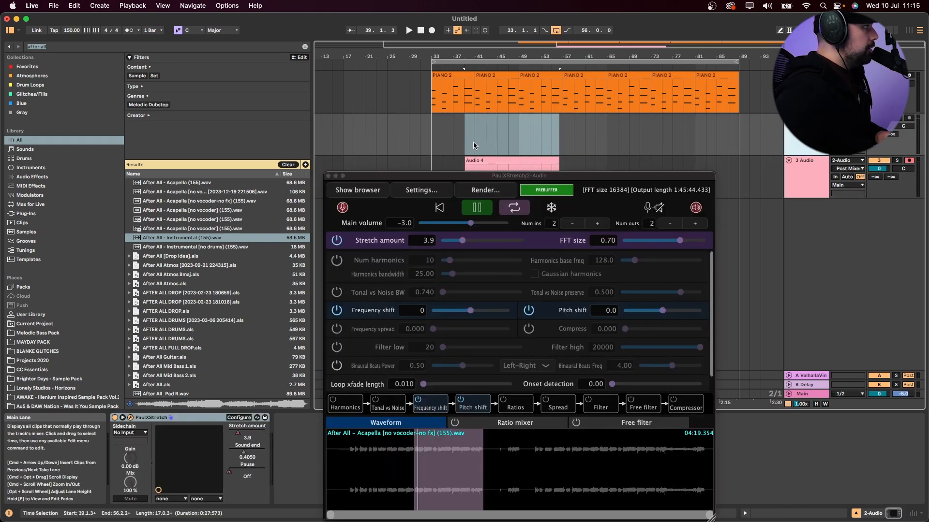
drag(507, 177, 508, 203)
click(513, 160)
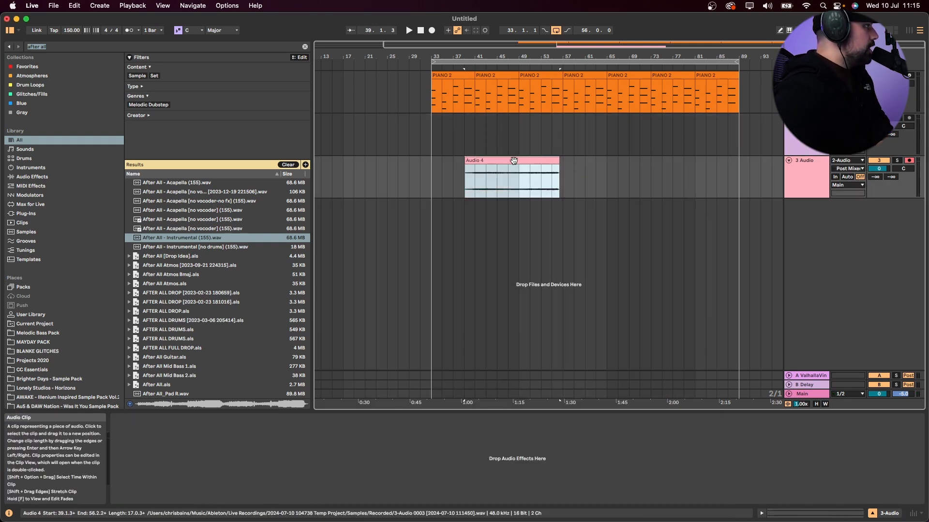
key(Delete)
Step: Place the insert marker at bar 41 on the 2 Audio track and enable the ratio mixer in PaulXStretch, returning to its waveform view
click(455, 135)
click(474, 135)
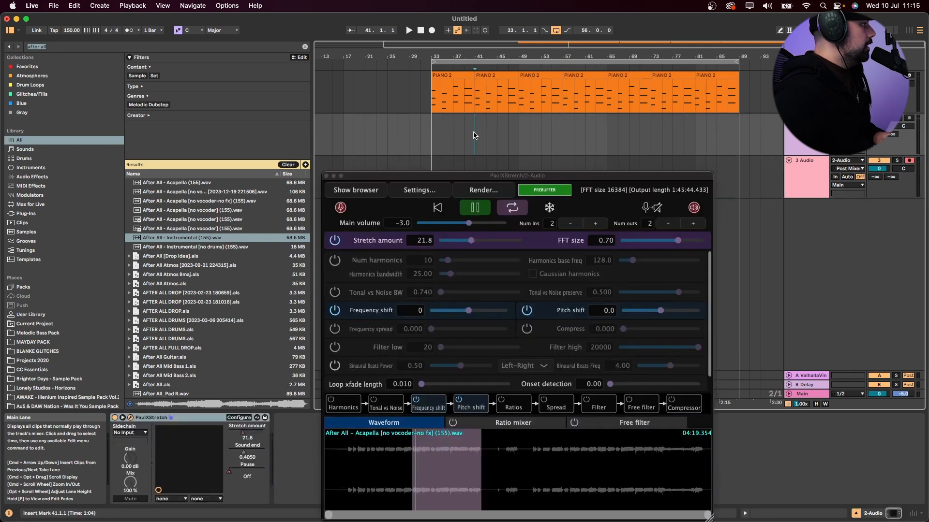
click(519, 423)
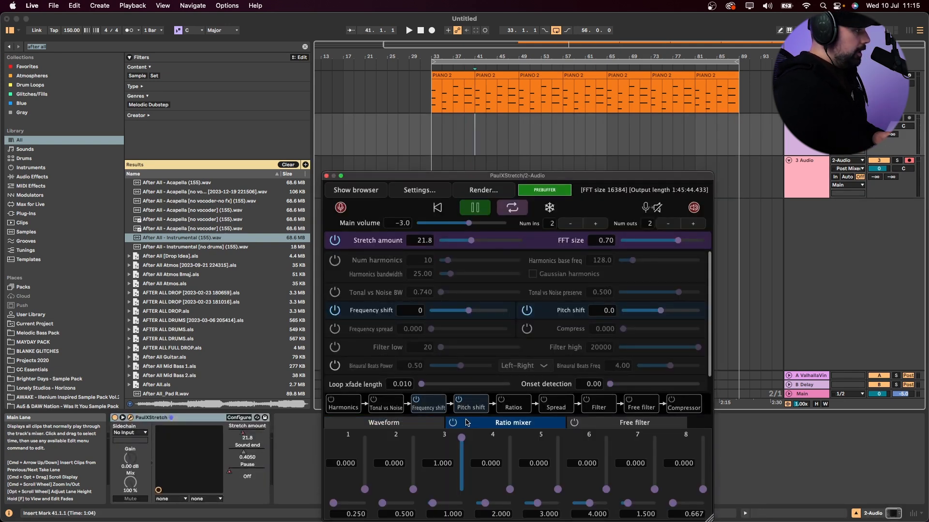
click(383, 423)
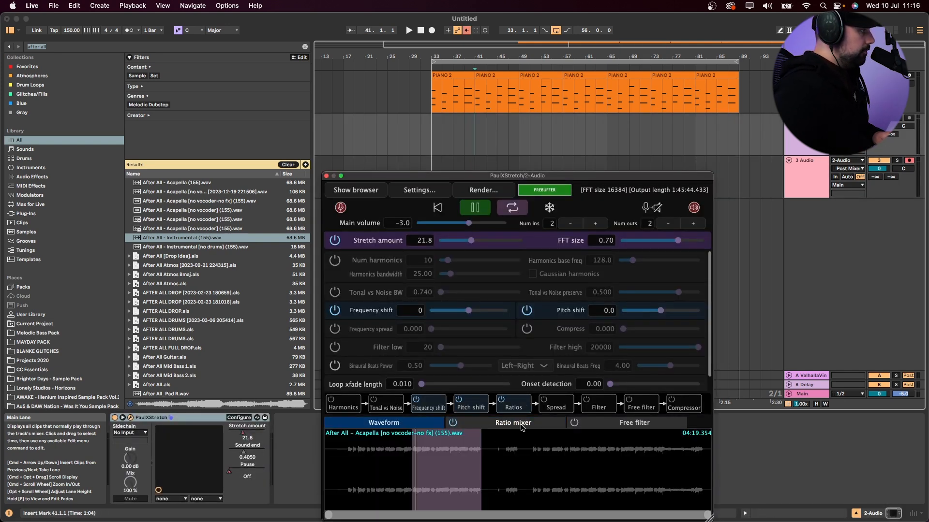
click(506, 423)
click(374, 423)
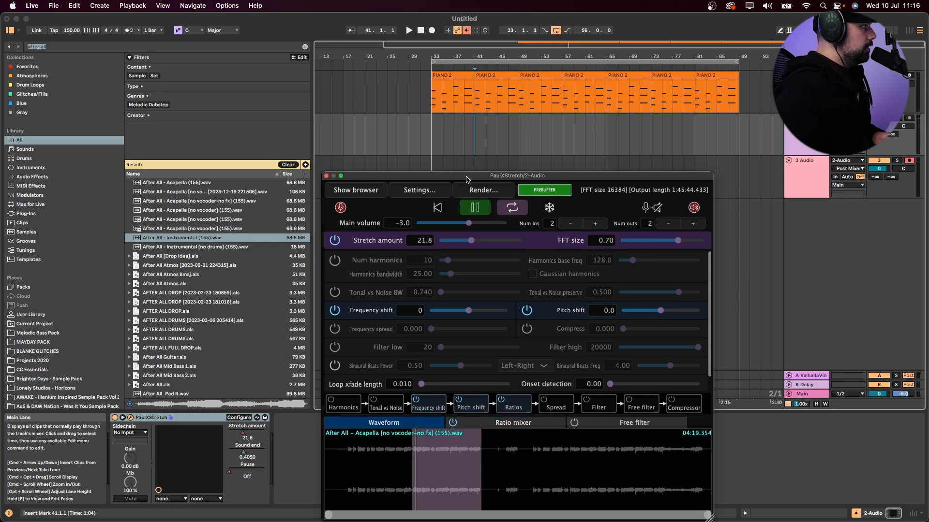
Step: Record the stretched vocal from bar 41 onto the 3 Audio track, deleting the stretch amount automation and raising the amount to 301.9
drag(467, 180, 499, 95)
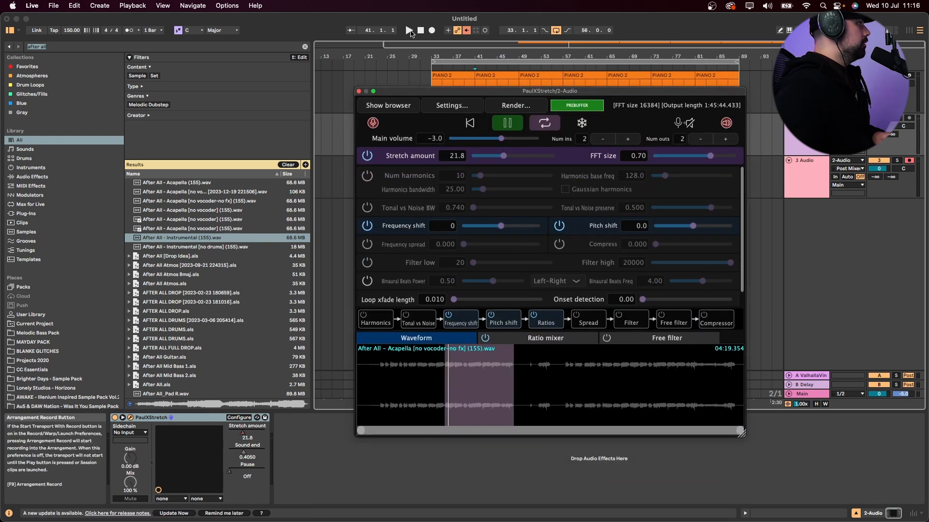
click(432, 30)
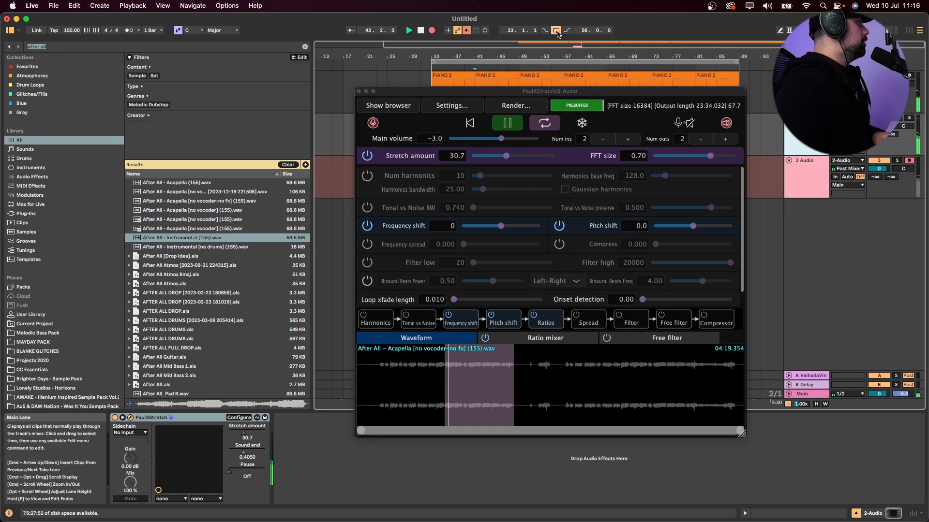
right_click(242, 434)
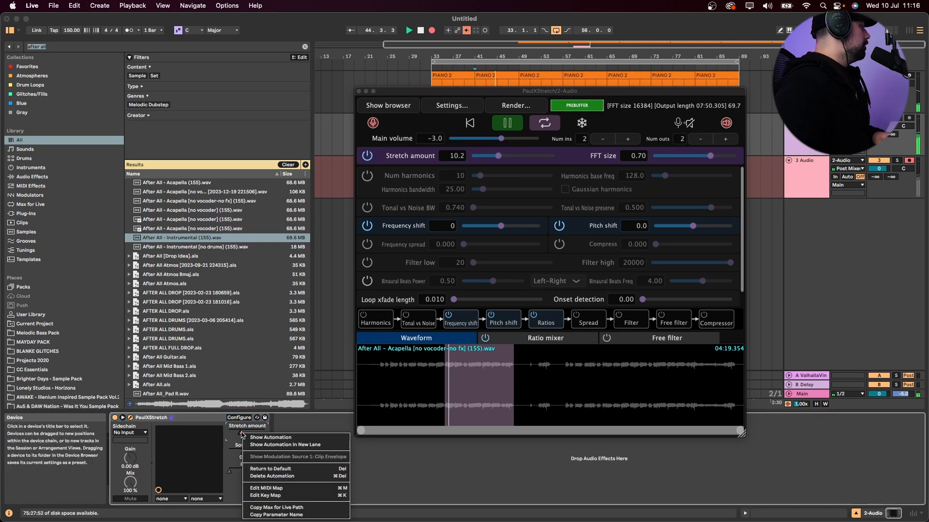
click(282, 476)
drag(520, 158, 532, 157)
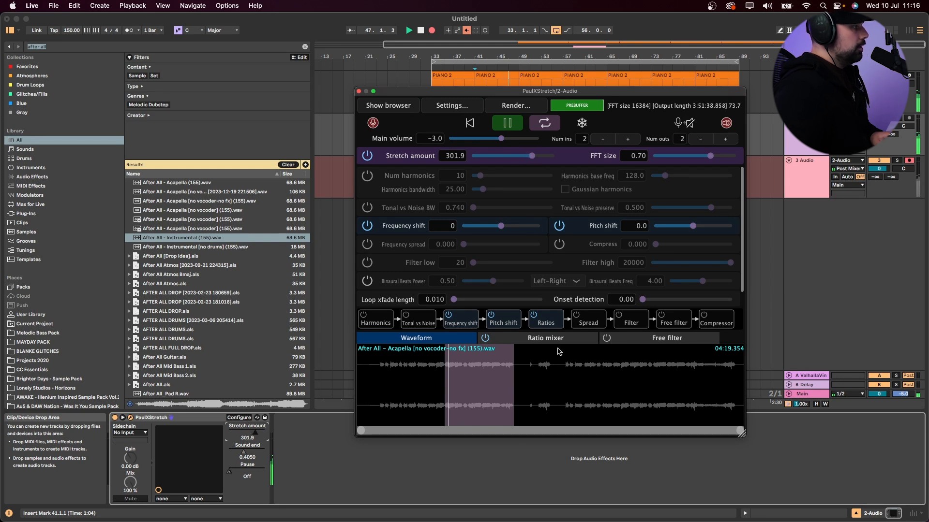
Step: Raise ratio mixer levels 4, 5 and 6 to about 0.263, 0.262 and 0.119 while the recording runs
click(556, 338)
drag(542, 407, 559, 398)
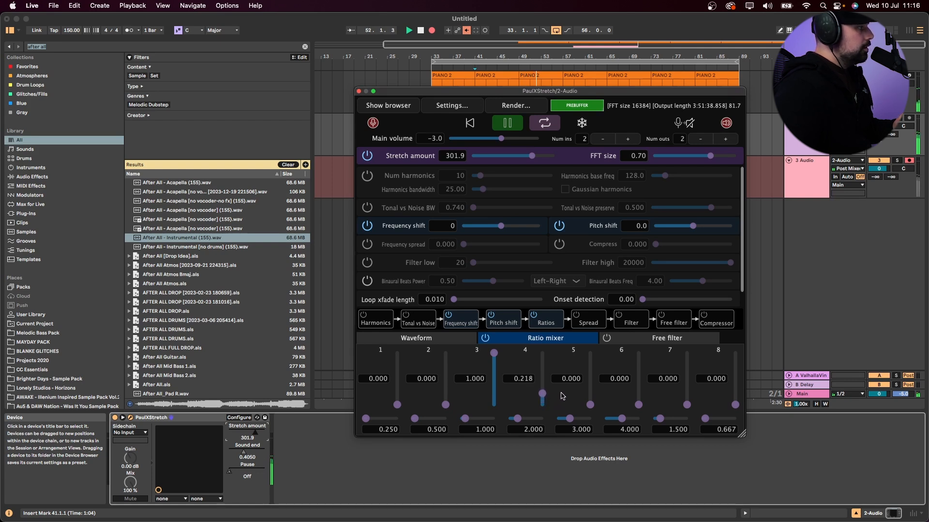
drag(564, 394, 594, 403)
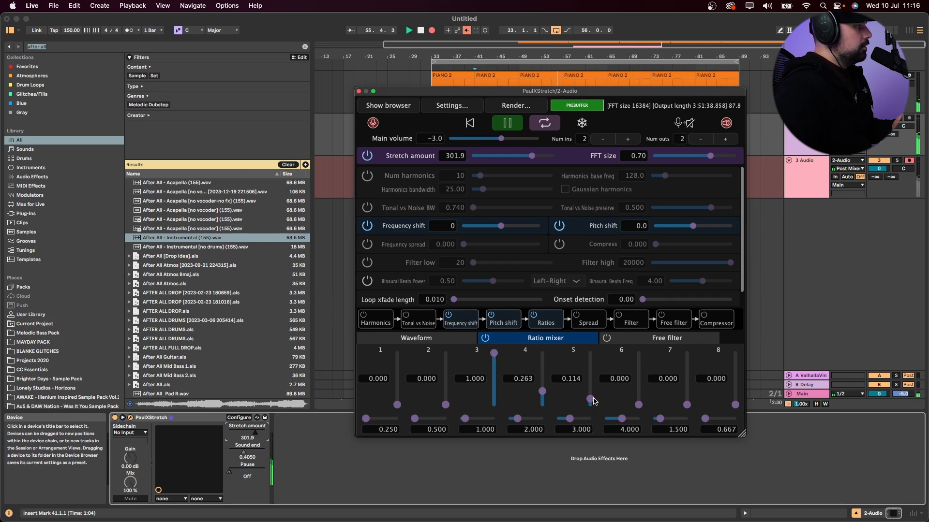
drag(594, 400, 639, 401)
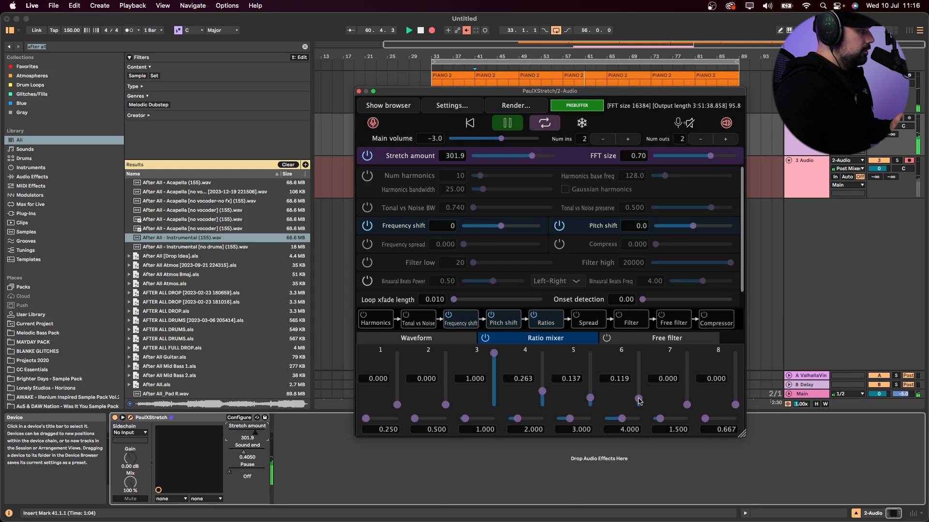
drag(591, 398, 593, 400)
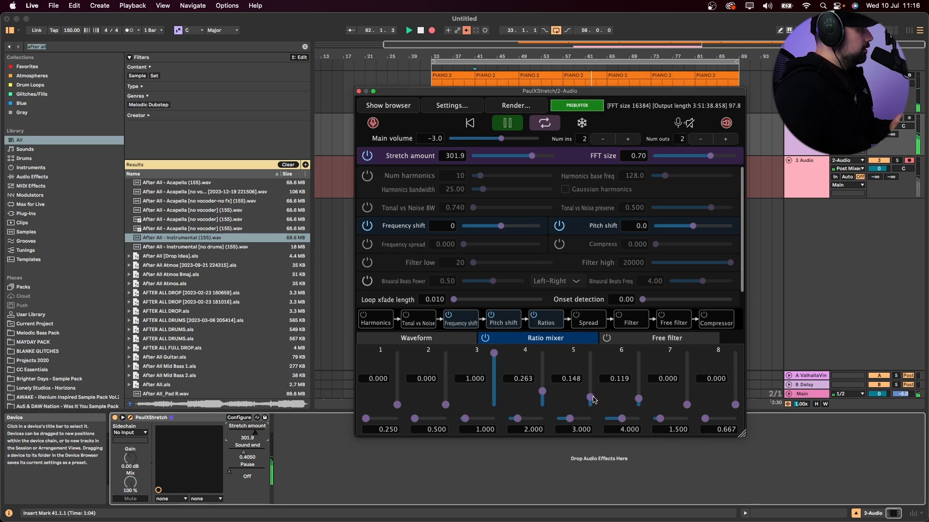
drag(593, 395, 592, 394)
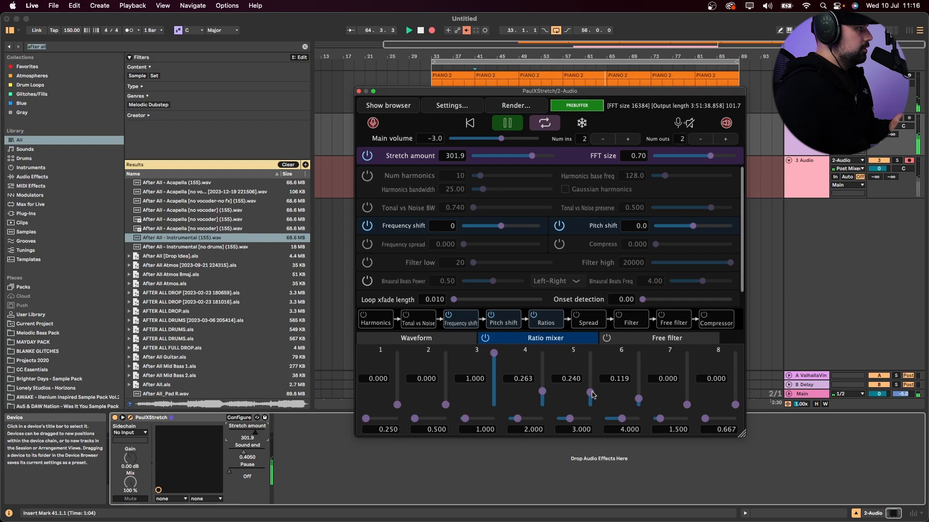
Step: Lower the stretch amount to about 44.3, close the PaulXStretch window and stop the recording
drag(529, 159, 509, 158)
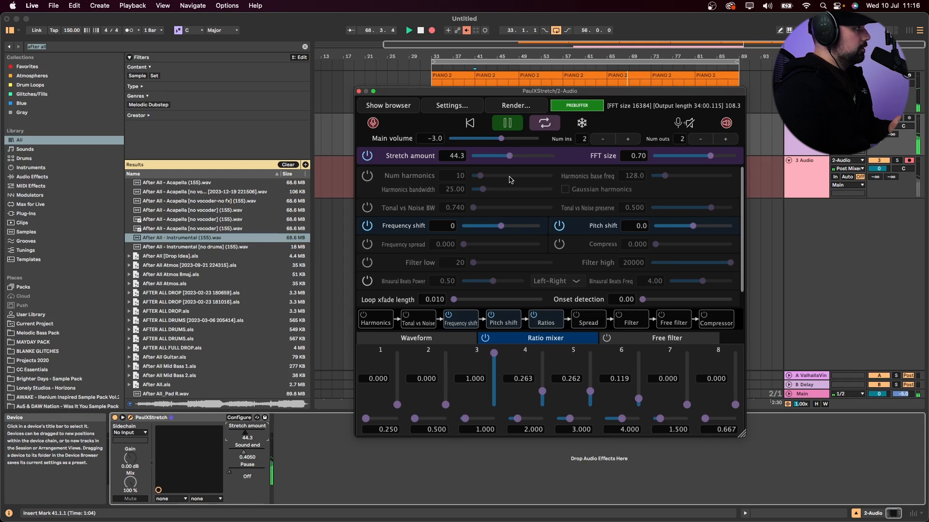
click(359, 92)
key(space)
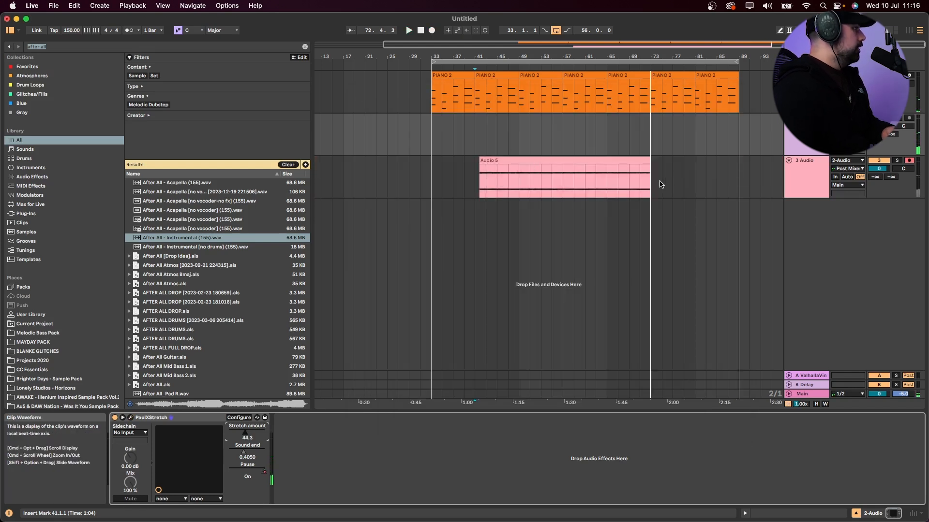
Step: Solo the 3 Audio track and audition its recorded clip from several points
click(518, 179)
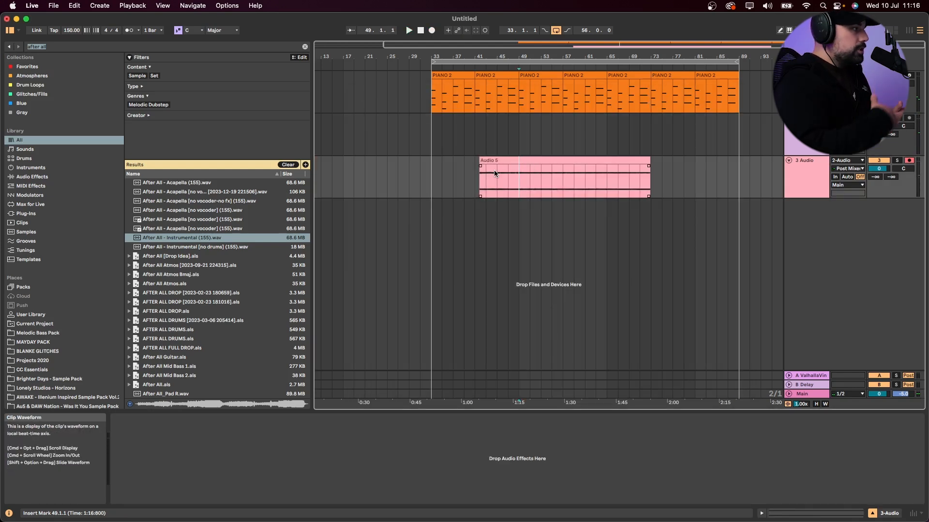
click(809, 182)
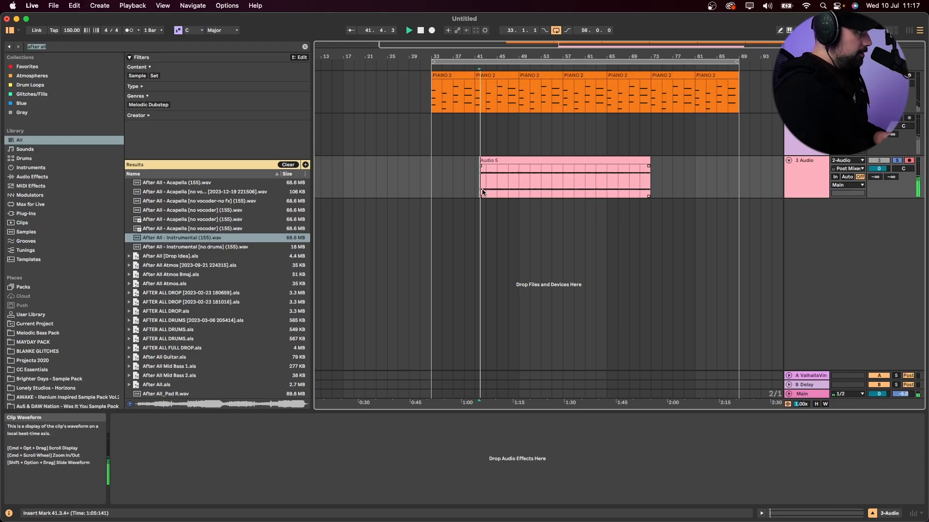
click(517, 187)
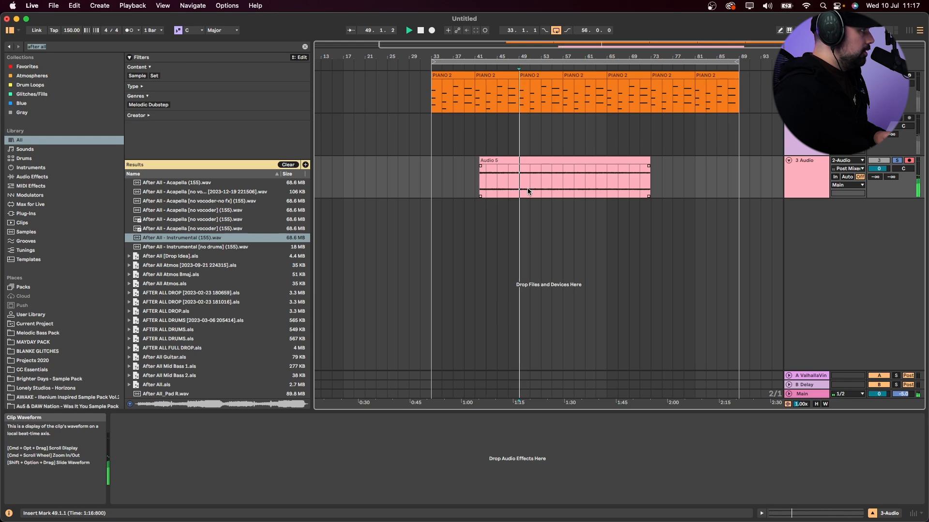
click(542, 189)
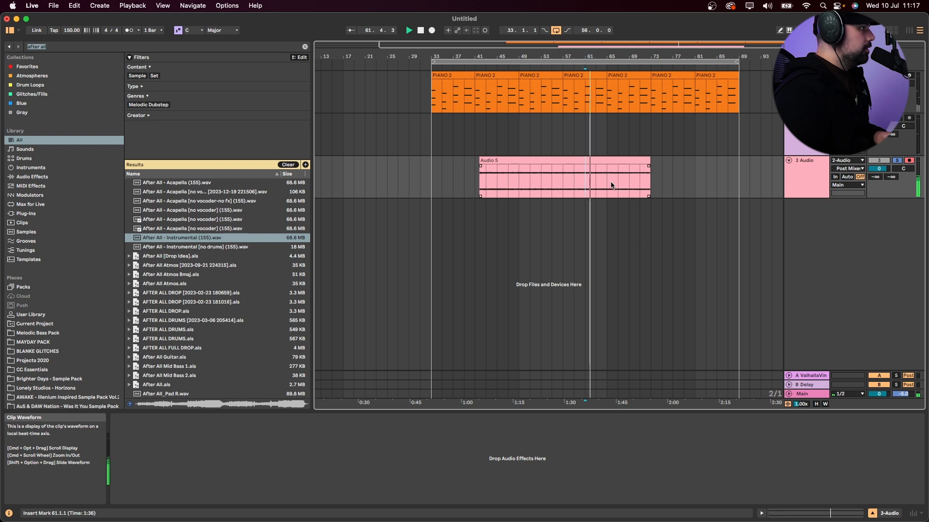
key(space)
Step: Unsolo the 3 Audio track and move its recorded clip to start at bar 33 under the piano
click(581, 160)
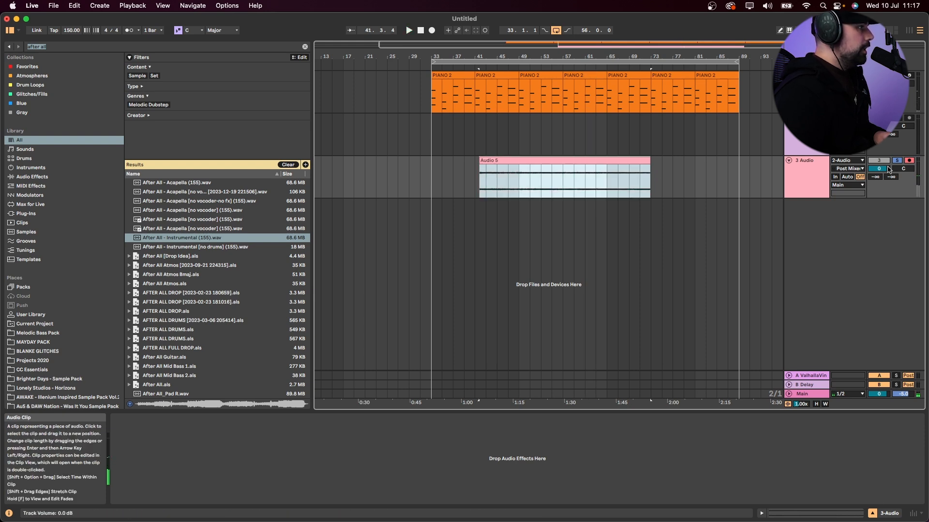
click(897, 162)
drag(497, 159, 449, 163)
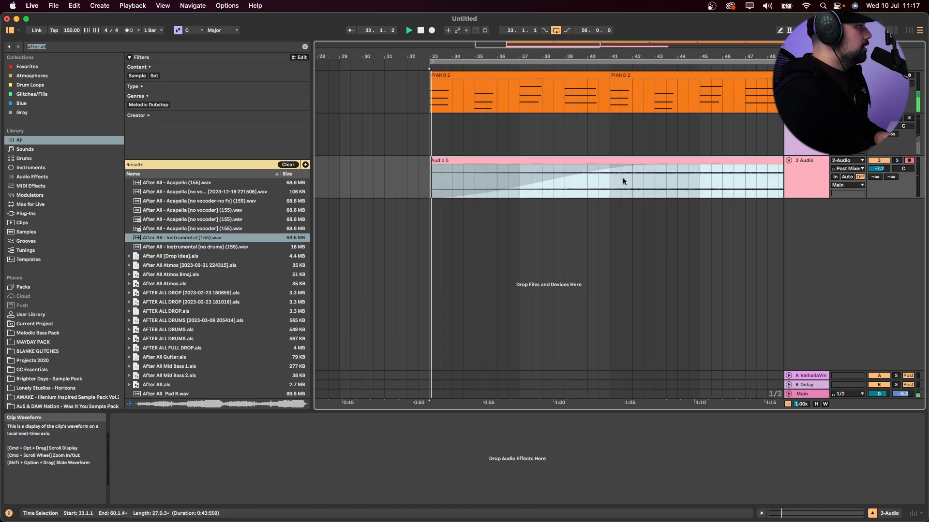
Step: Set the recorded clip's fade-in to end at about bar 39 and lower the 3 Audio track's volume to about -8.5 dB
drag(627, 166, 574, 187)
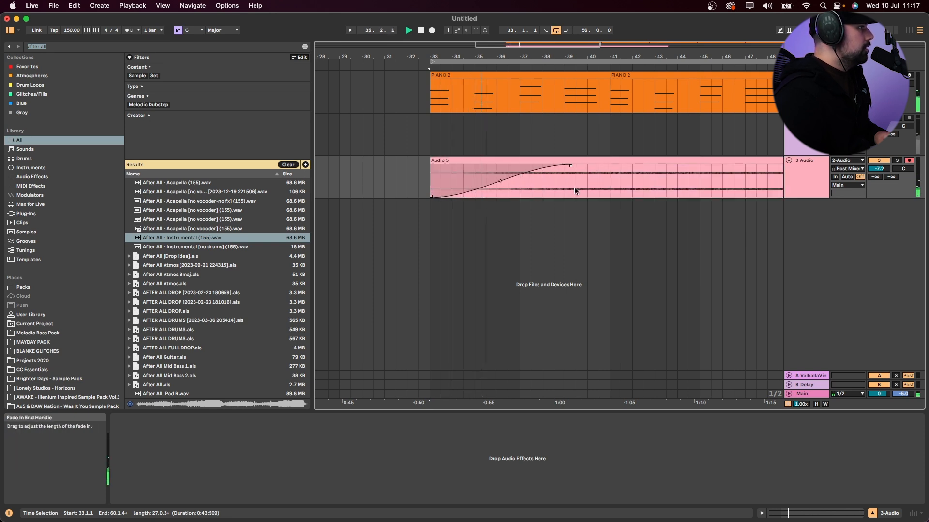
drag(884, 170, 884, 177)
click(811, 170)
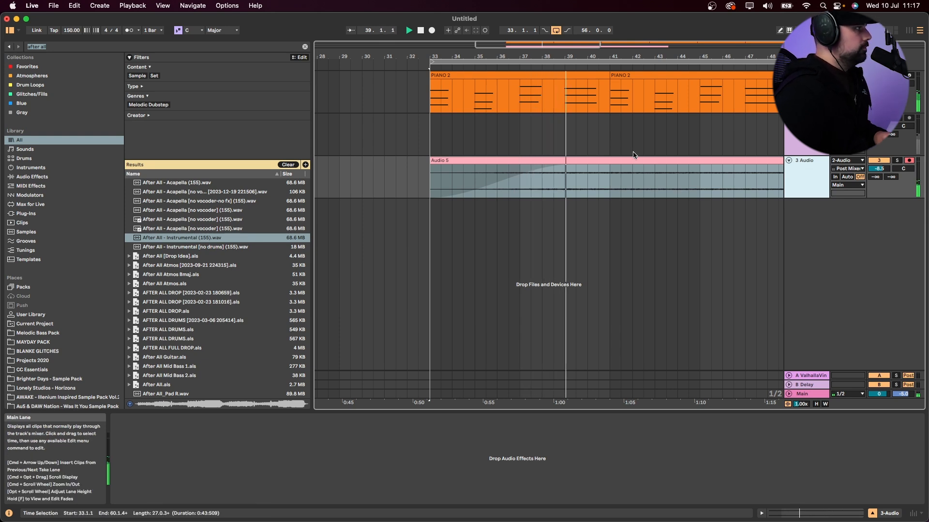
click(644, 163)
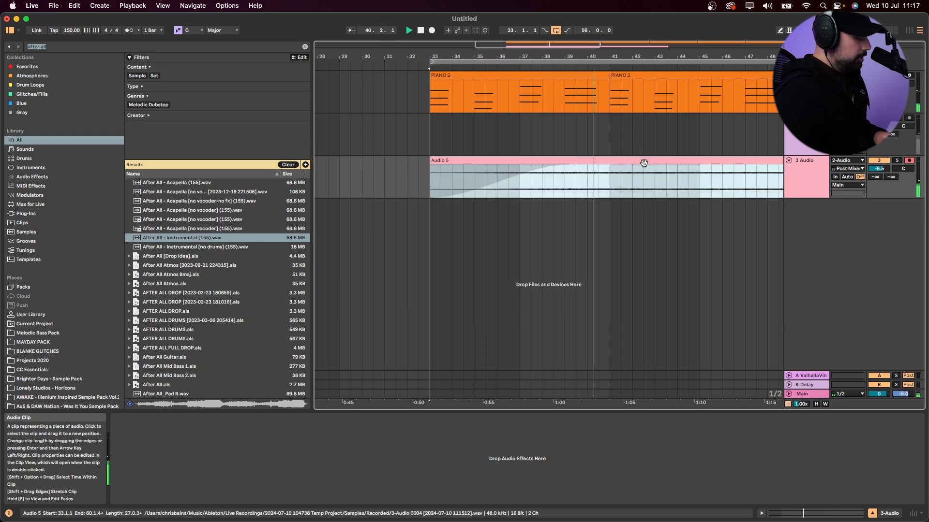
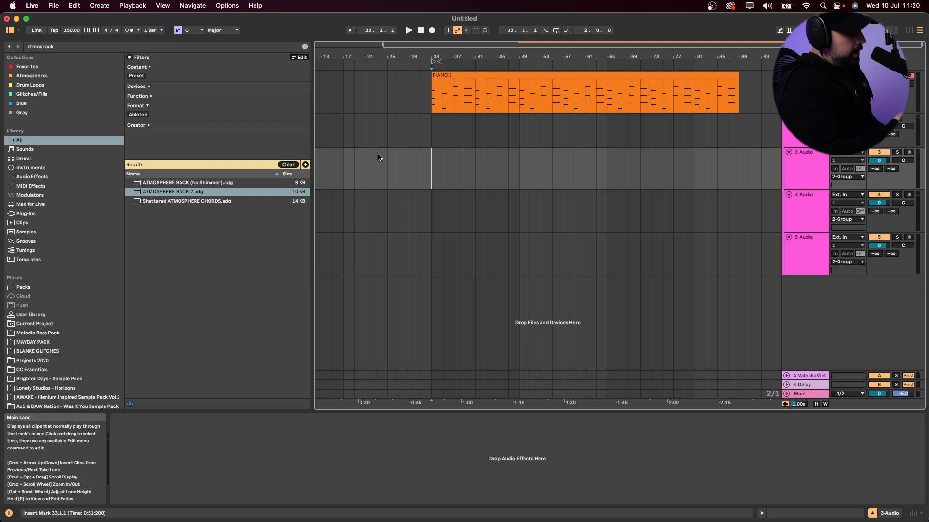
Step: Search the library for "b maj" and place 01 - ESW Chord G Maj 85 BPM DRY.wav at bar 33 on the 3 Audio track
key(super+f)
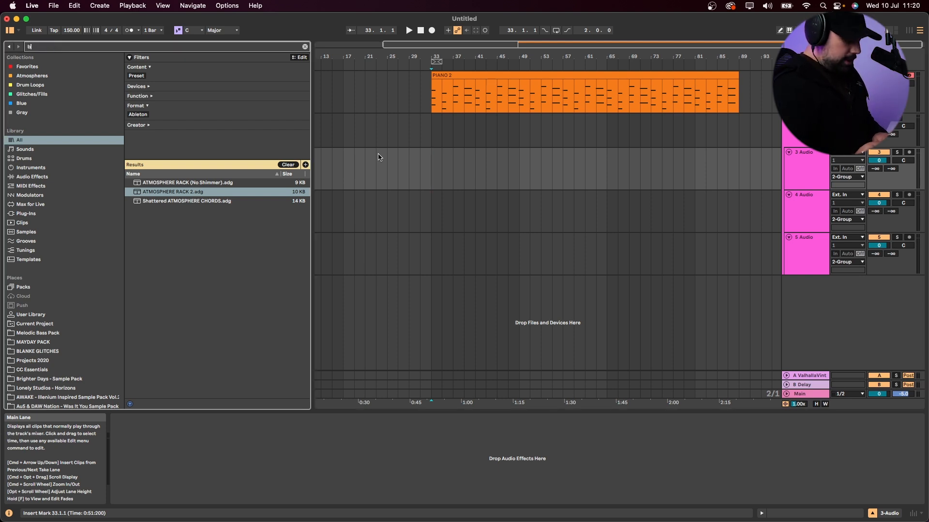
text(b maj)
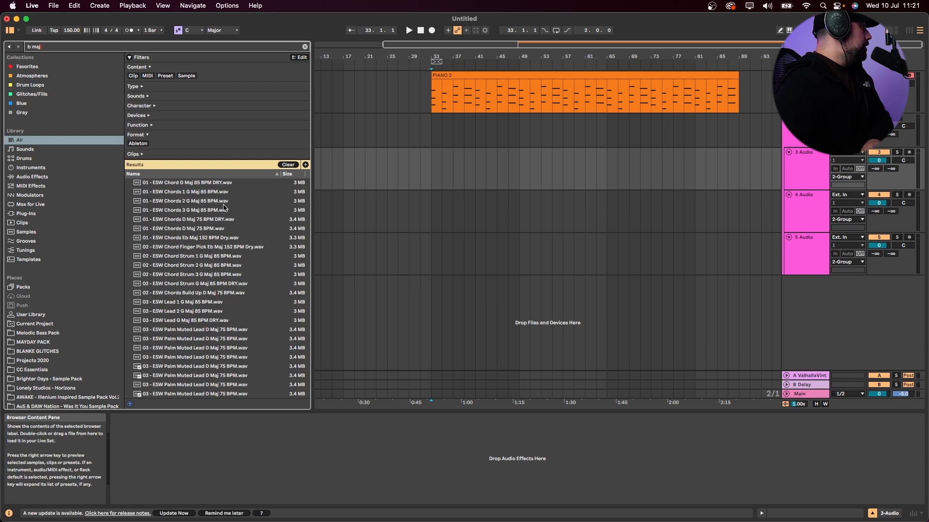
click(222, 183)
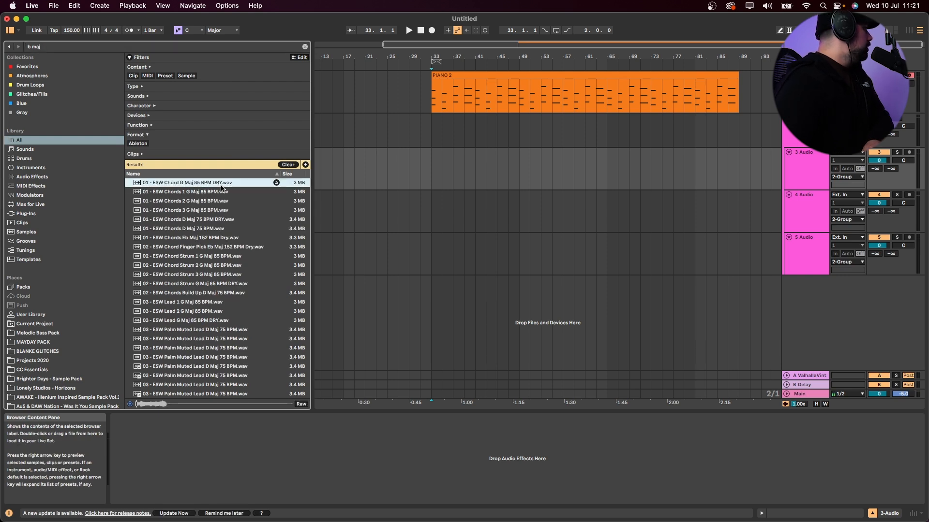
drag(163, 187, 432, 169)
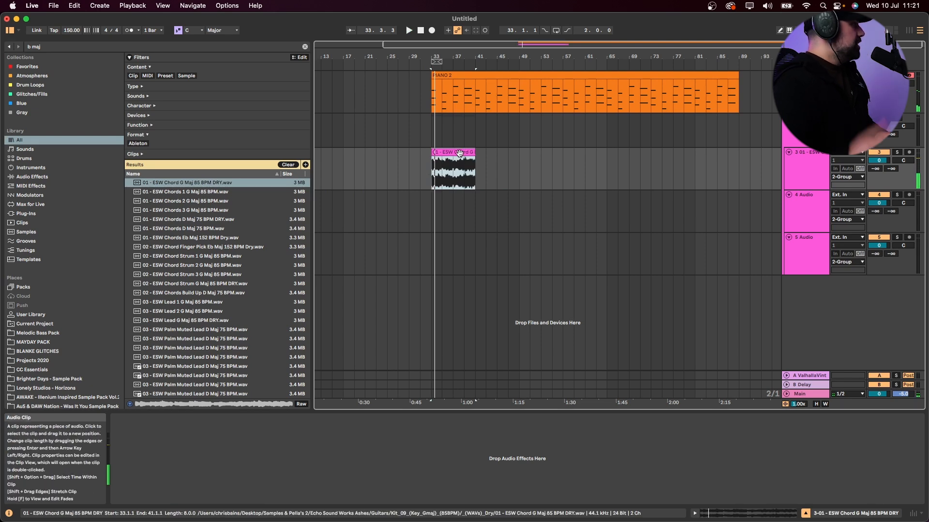
scroll(459, 153, up, 2)
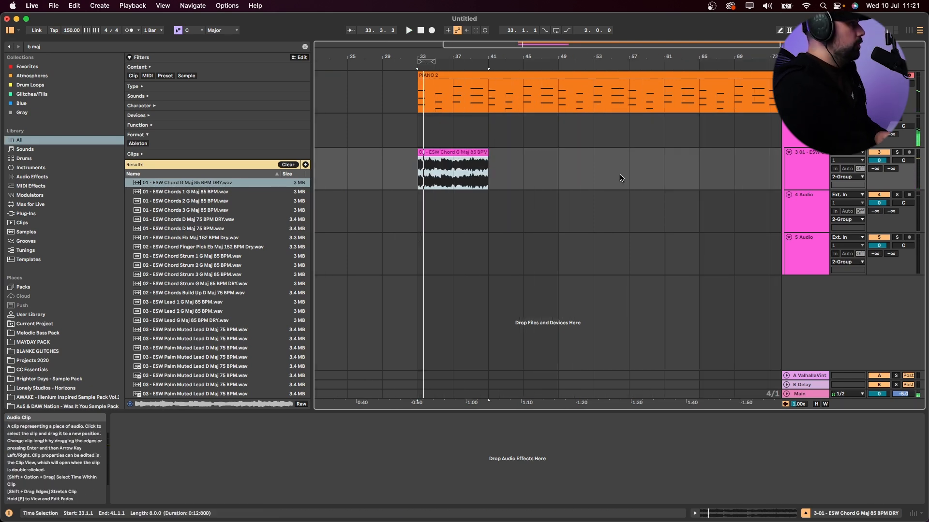
Step: Check the group track's effect chain and try lowering the group's volume to about -10.9 dB
key(Up)
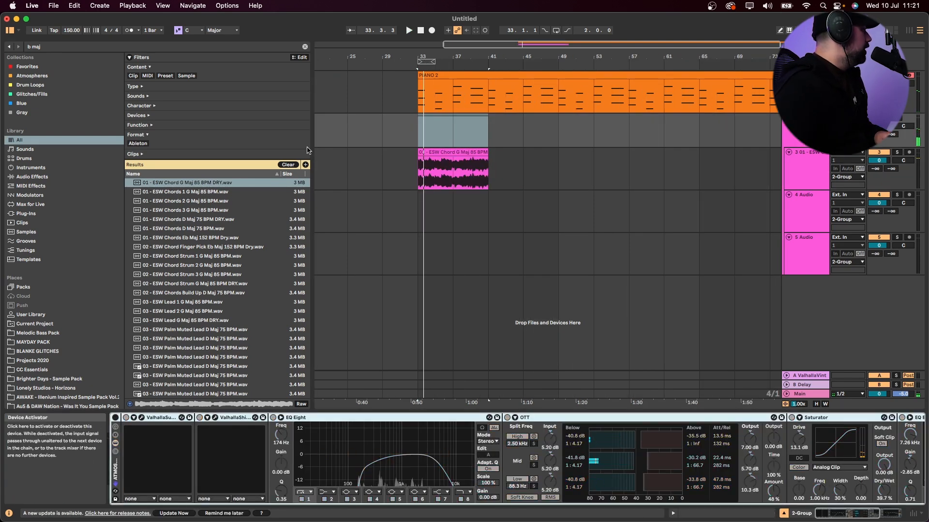
click(729, 166)
click(805, 162)
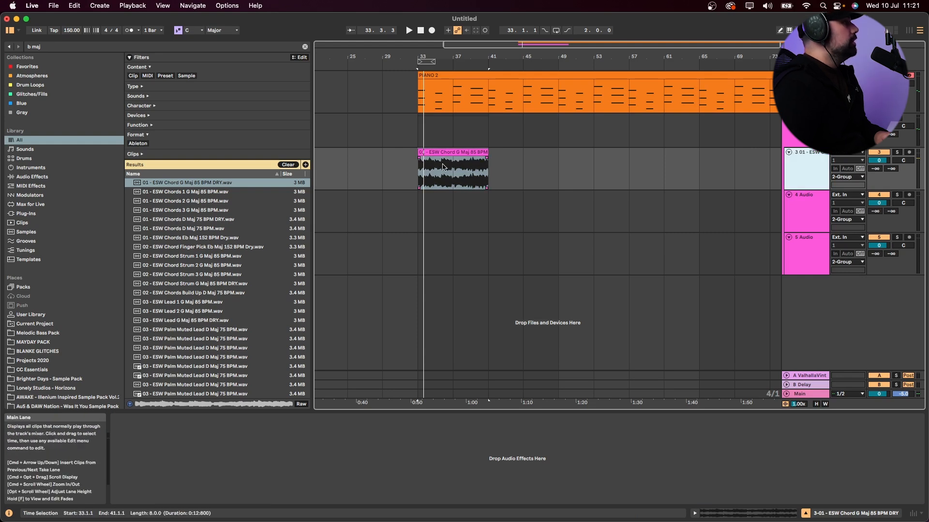
click(454, 152)
drag(879, 126, 879, 138)
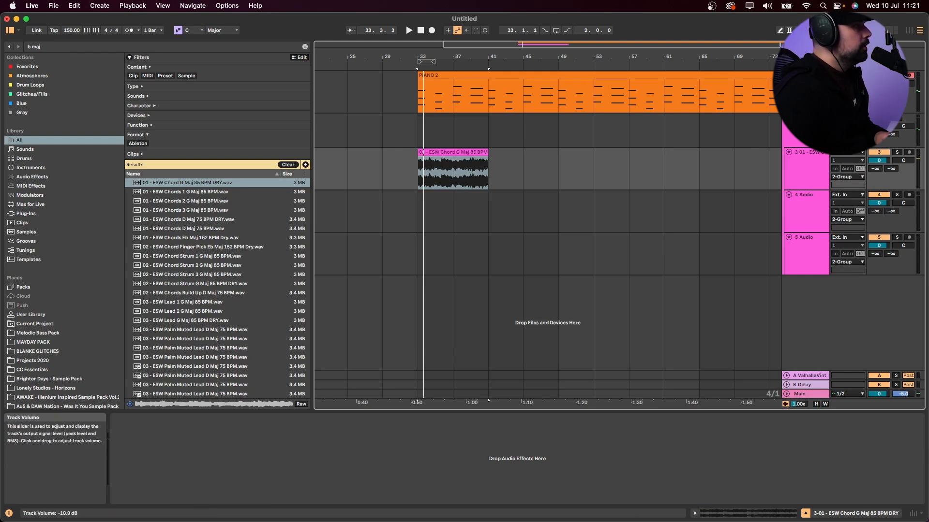
Step: Lower the volume of the three audio tracks inside the group together to about -11.6 dB
click(823, 166)
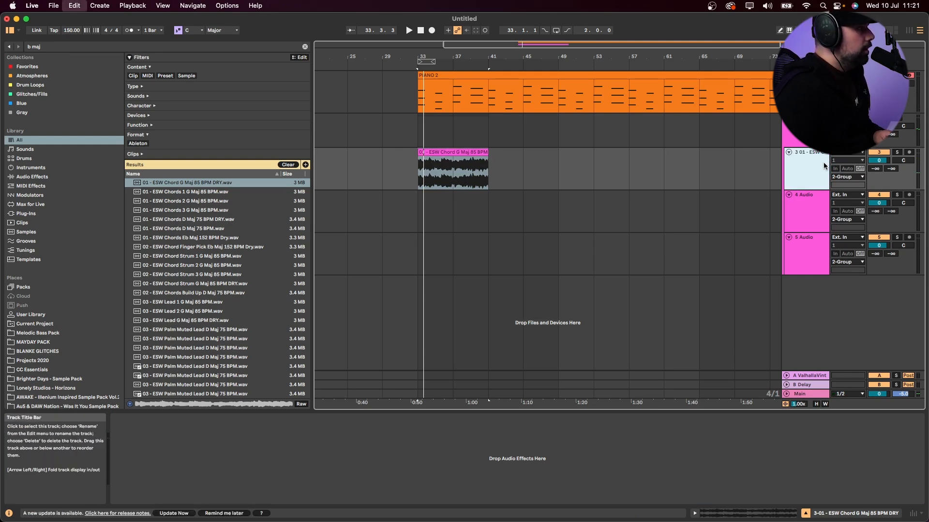
shift+click(812, 266)
drag(879, 245, 879, 251)
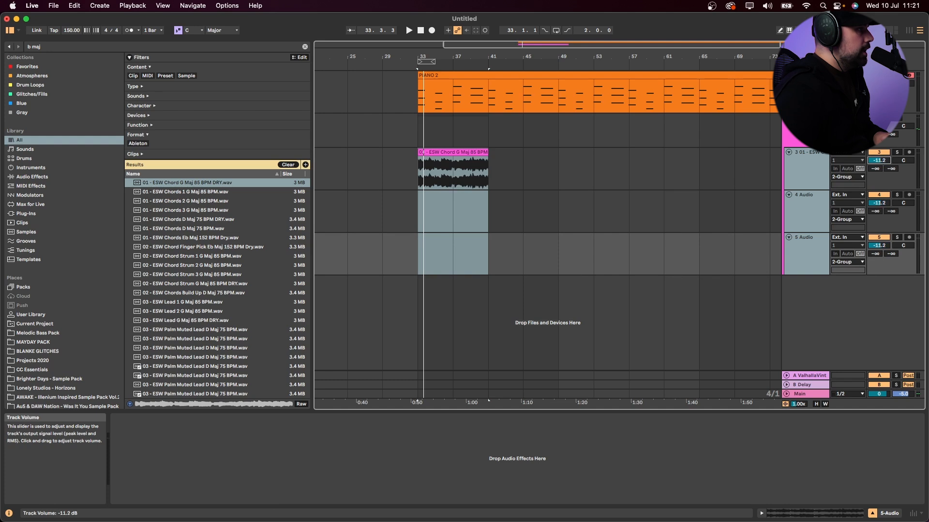
click(370, 161)
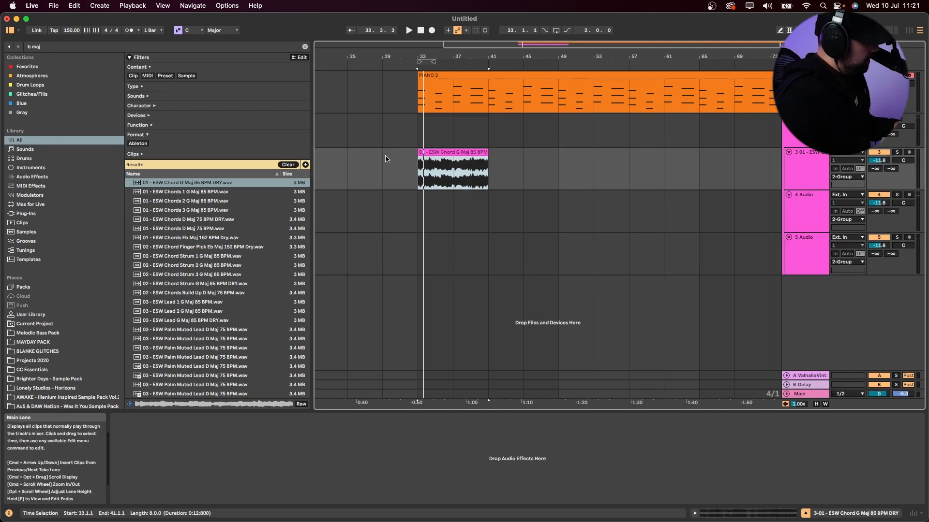
Step: Transpose the guitar chord clip at bar 33 up 4 semitones
double_click(426, 162)
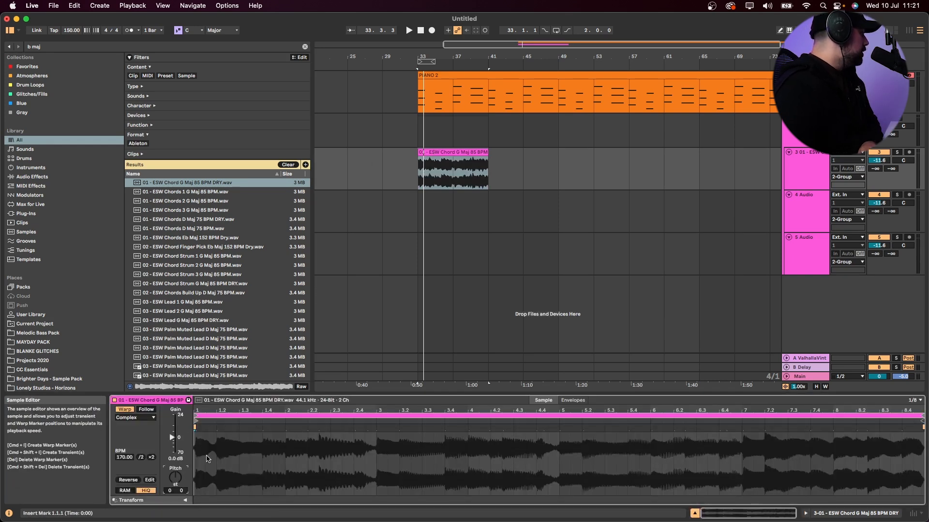
key(shift+Tab)
click(422, 170)
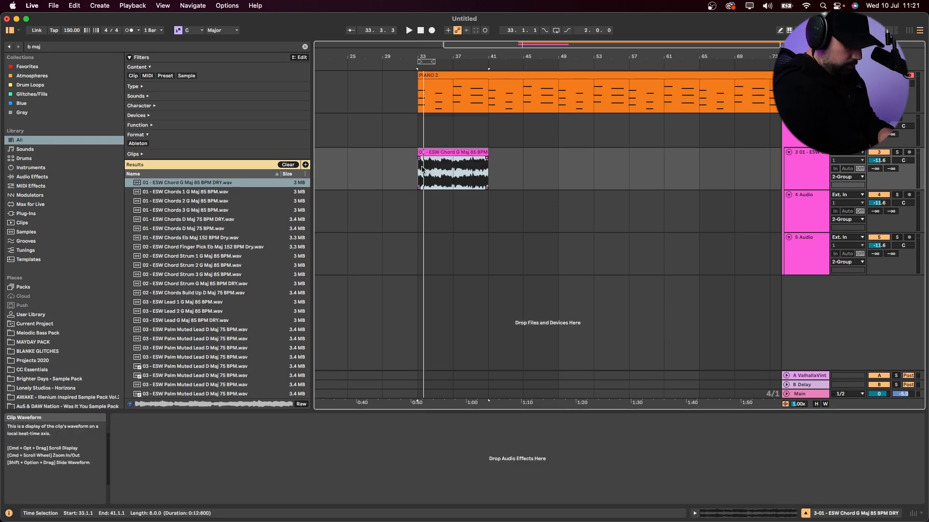
Step: Cut the guitar clip down to its first chord, spanning 33.1.1 to 33.3.1, and play it back
key(plus)
key(plus)
drag(742, 162, 444, 179)
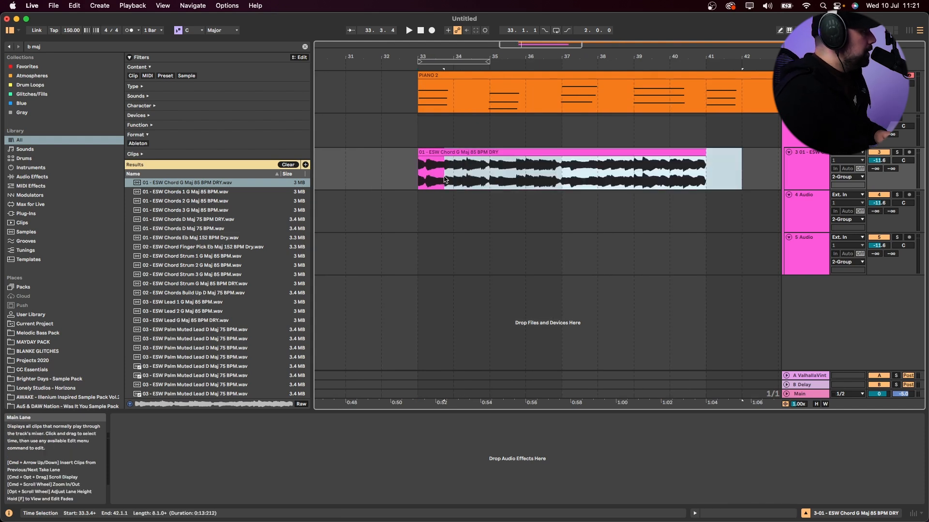
key(Delete)
mouse_move(437, 167)
mouse_down()
mouse_move(421, 176)
mouse_move(437, 167)
mouse_up()
click(435, 174)
key(Delete)
click(428, 153)
key(space)
key(space)
Step: Turn on the atmosphere effect rack on the group track and play the guitar chord through it
click(807, 136)
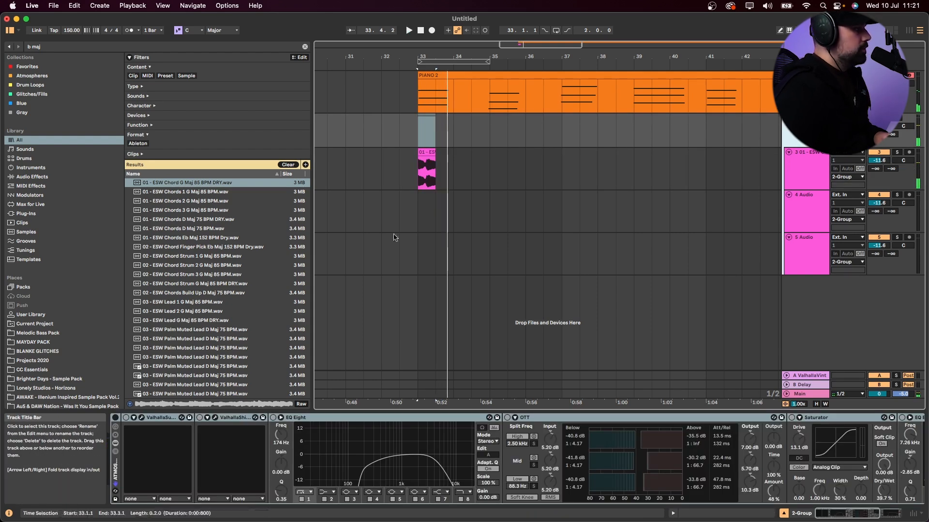
click(119, 418)
key(space)
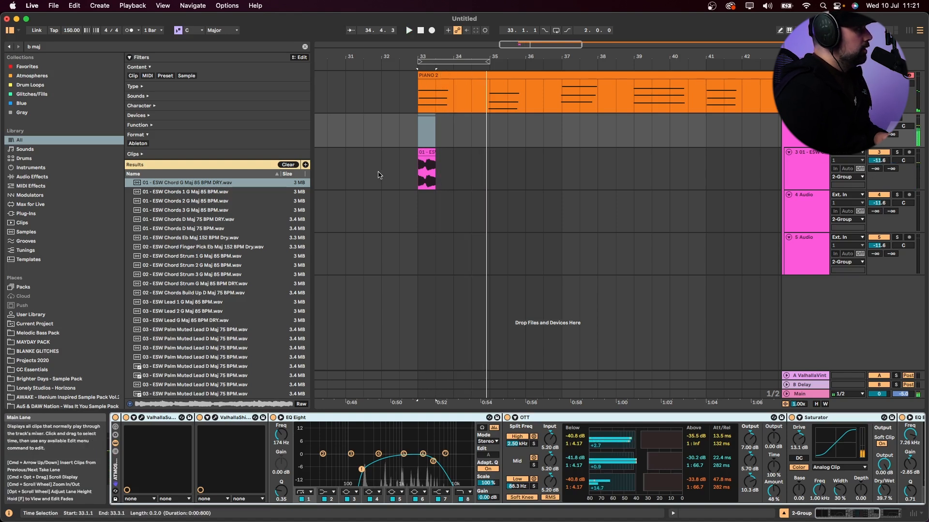
click(437, 174)
Step: Lower the volume of the three audio tracks in the group together to about -22.5 dB and listen from bar 33
drag(878, 126, 878, 129)
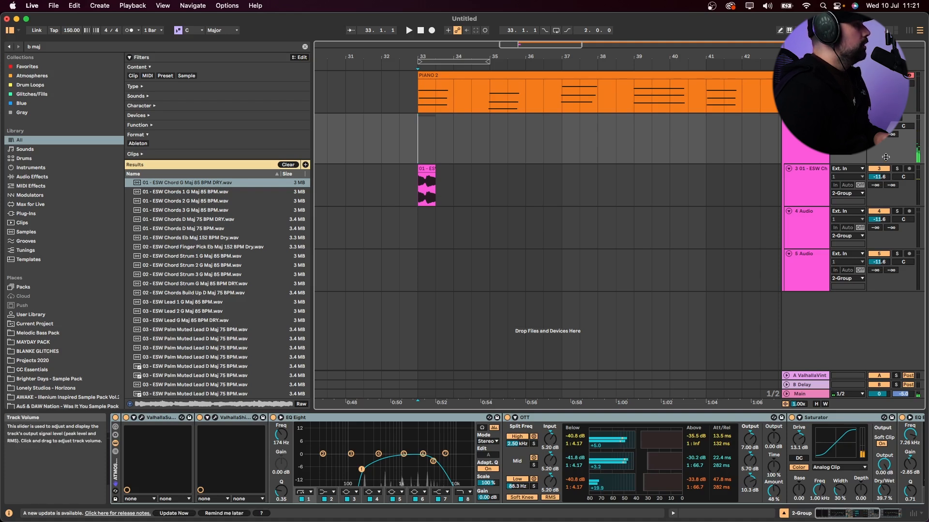
click(820, 179)
shift+click(809, 277)
drag(878, 177, 878, 186)
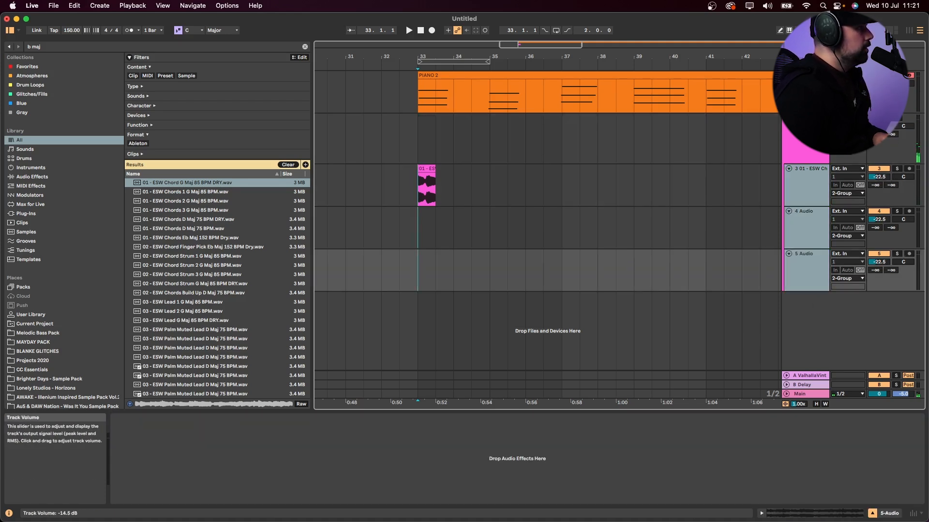
click(483, 147)
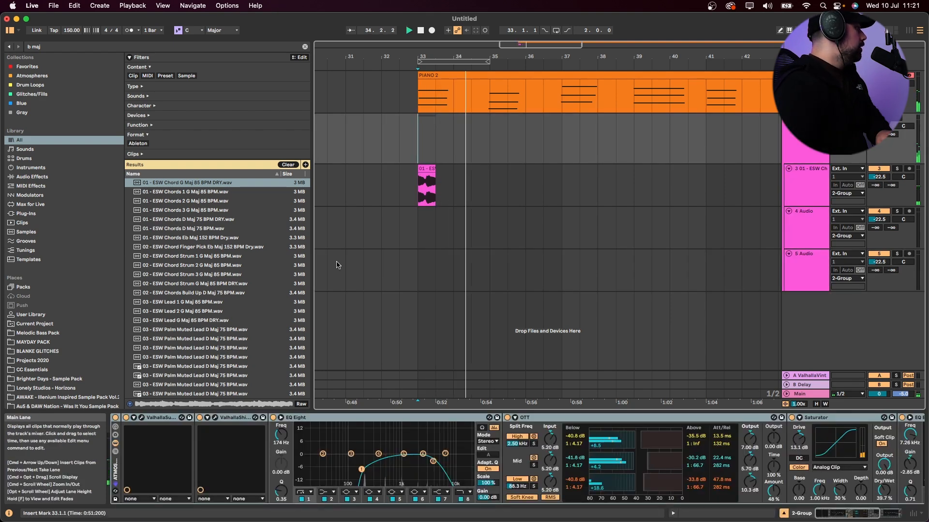
key(space)
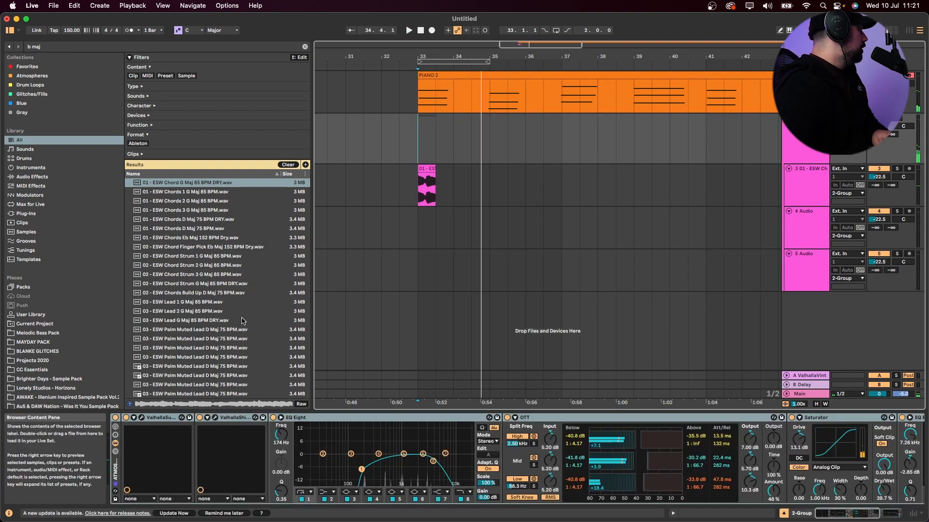
Step: Copy the guitar chord clip at bar 33 to bar 35 on the same track
click(433, 169)
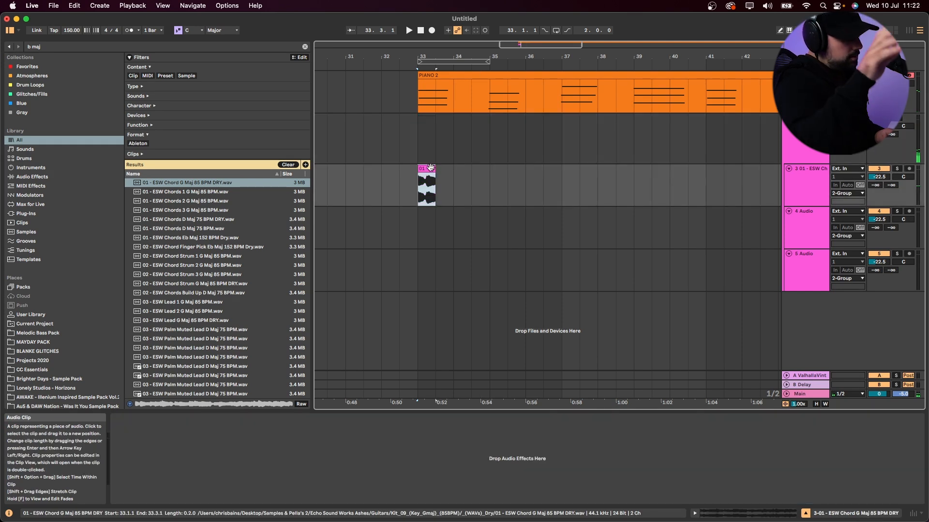
key(super+c)
click(492, 186)
key(super+v)
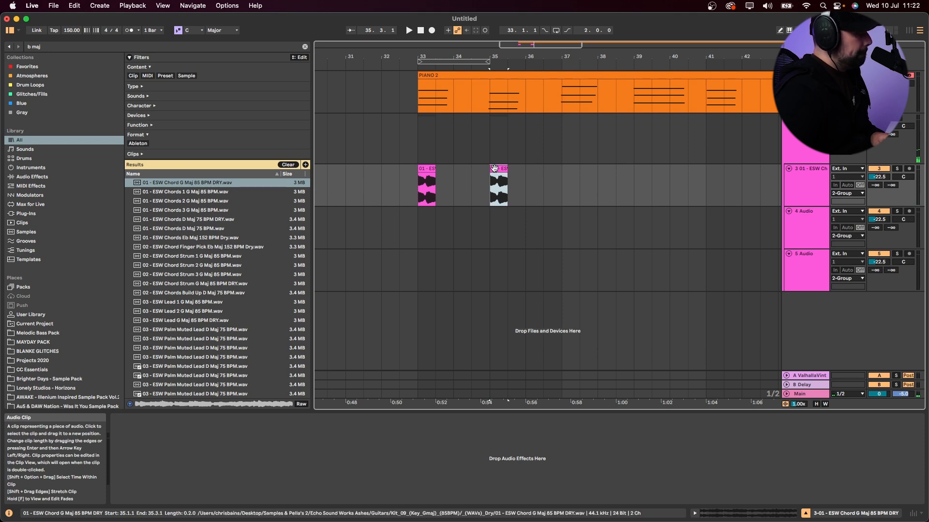
Step: Set the bar 35 chord clip's transposition to +5 semitones and listen to it against the piano
double_click(493, 169)
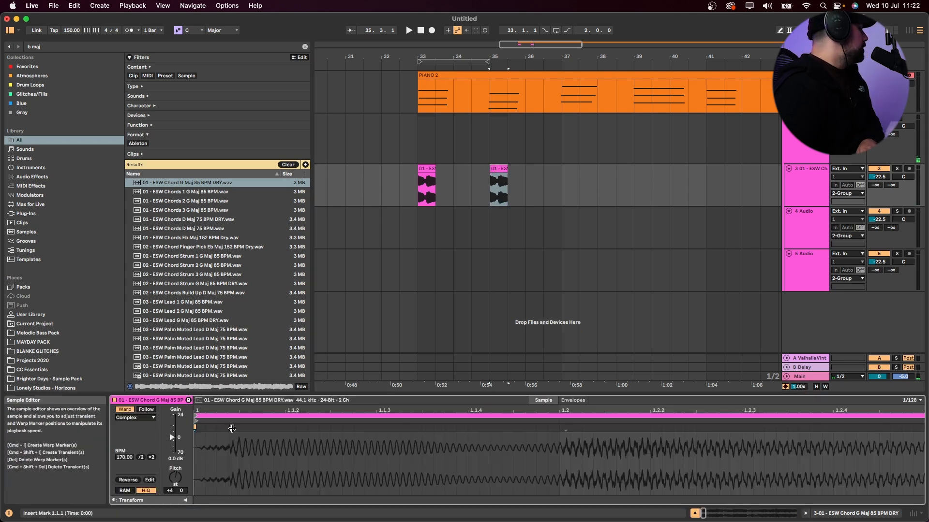
click(173, 478)
key(space)
key(space)
click(476, 109)
key(space)
click(499, 186)
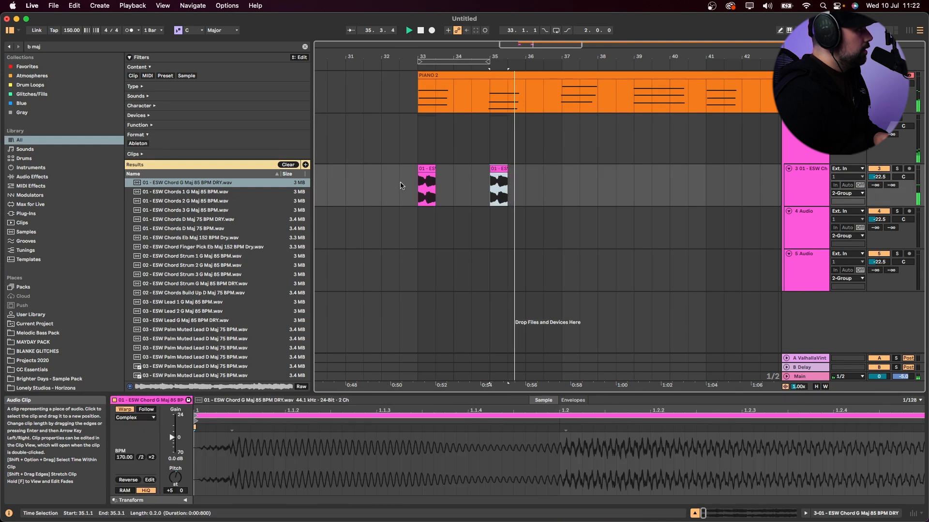
key(space)
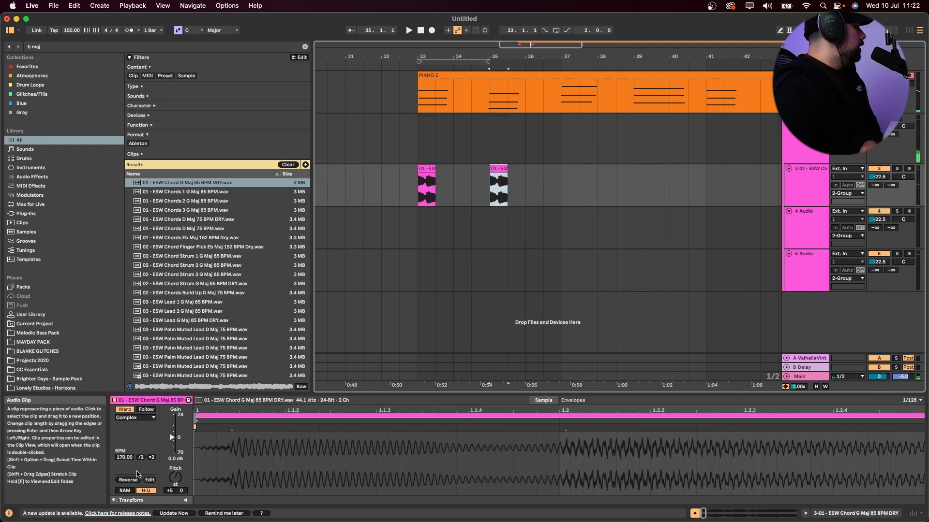
click(471, 187)
key(space)
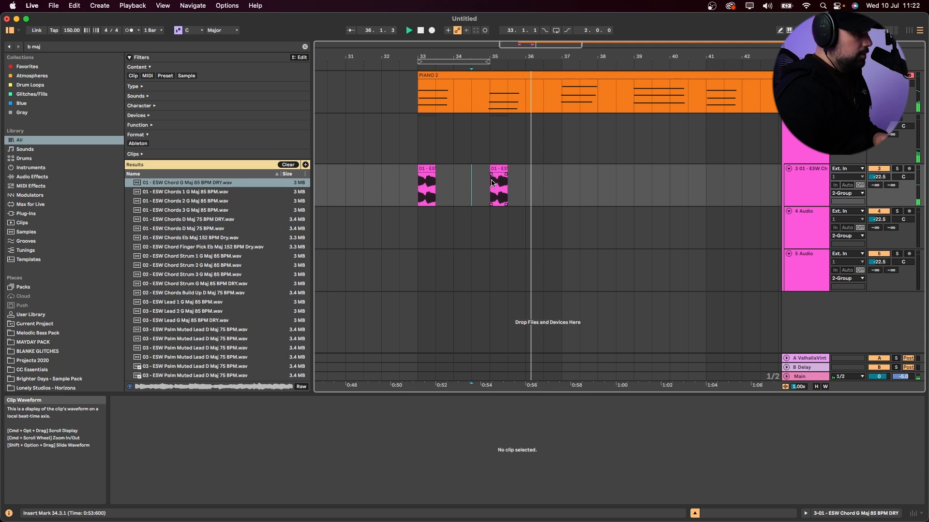
Step: Split the chord clip at bar 35 into two halves at 35.2.1
key(plus)
key(plus)
drag(526, 194, 582, 191)
click(582, 191)
key(super+e)
Step: Set the first half of the split chord clip at bar 35 to +4 semitones and play the passage
click(571, 169)
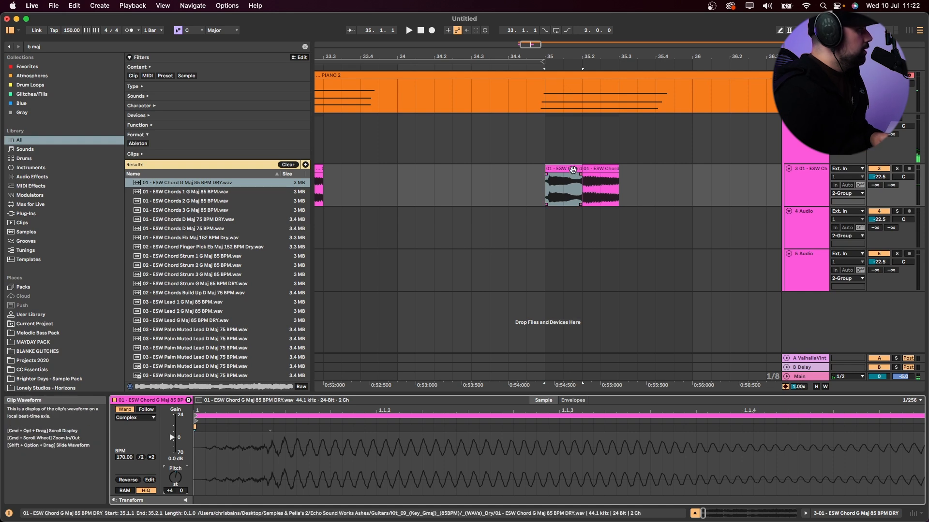
shift+click(601, 168)
click(490, 198)
key(space)
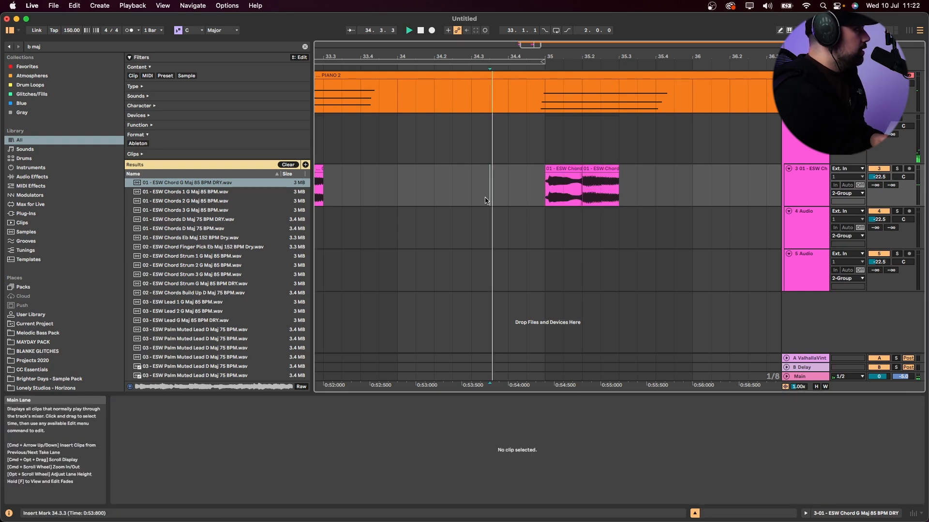
click(595, 169)
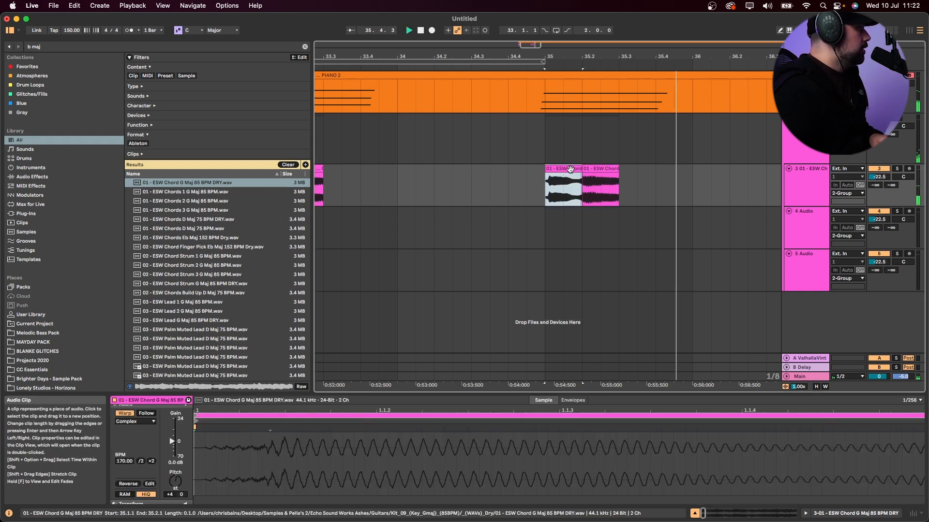
key(minus)
key(minus)
key(minus)
key(minus)
key(space)
drag(545, 189, 626, 188)
click(582, 190)
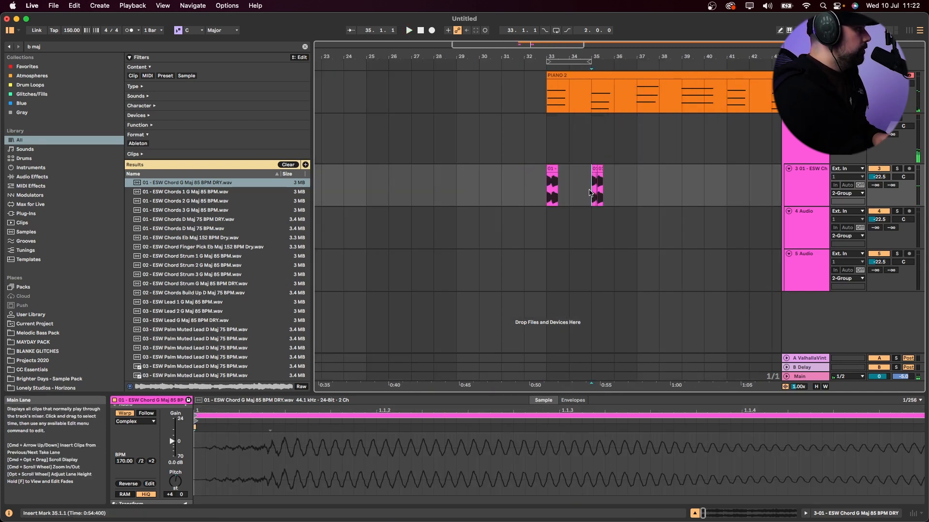
Step: Search the library for "eq" and add EQ Eight to the guitar chord track
click(804, 181)
key(super+f)
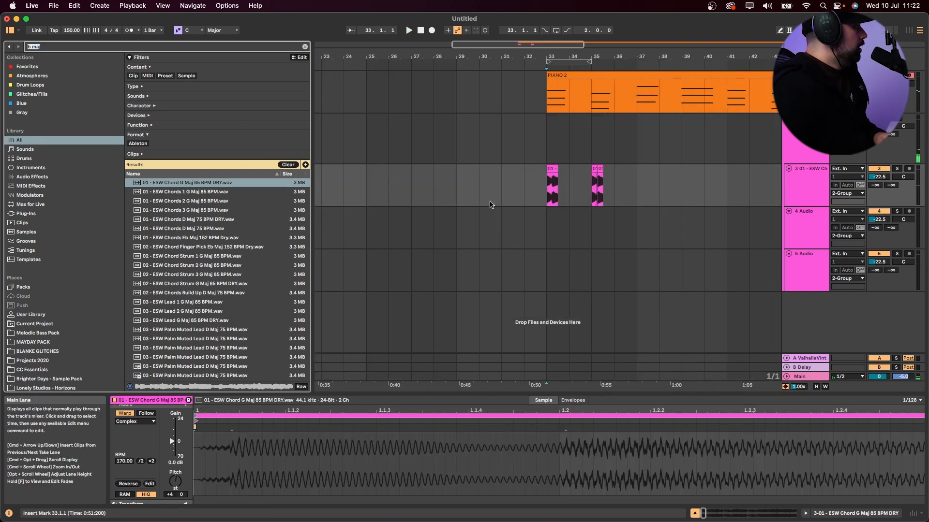
text(eq)
double_click(164, 210)
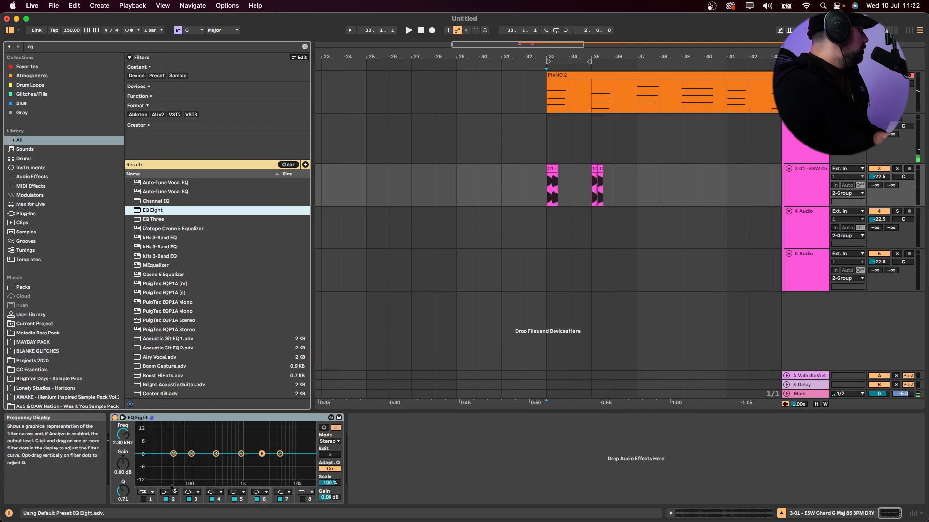
Step: Set EQ Eight's low cut to about 445 Hz and use band 8 as a high cut to roll off the guitar's top end
click(150, 468)
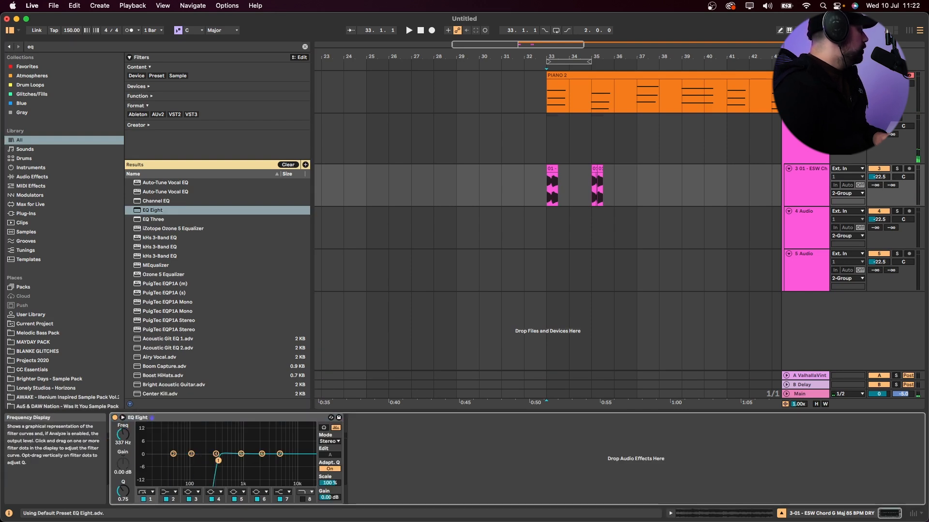
key(space)
click(305, 499)
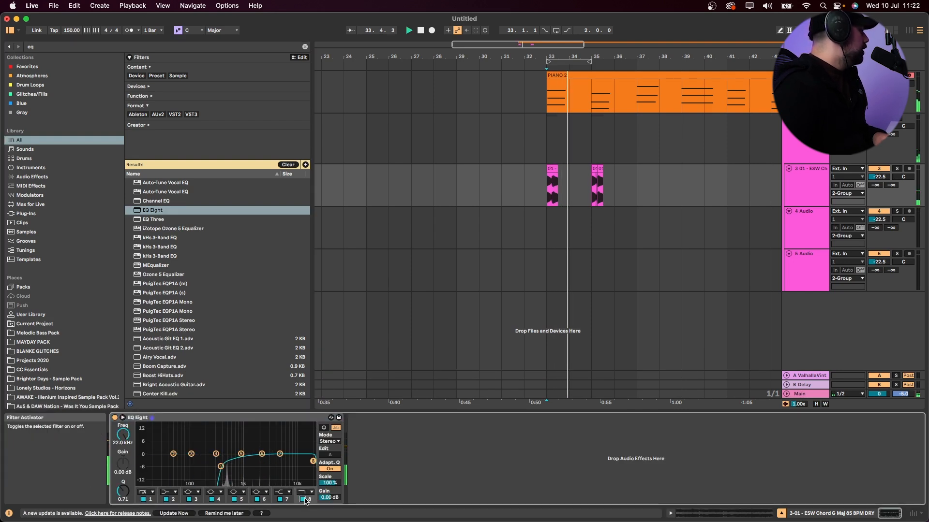
drag(313, 461, 225, 468)
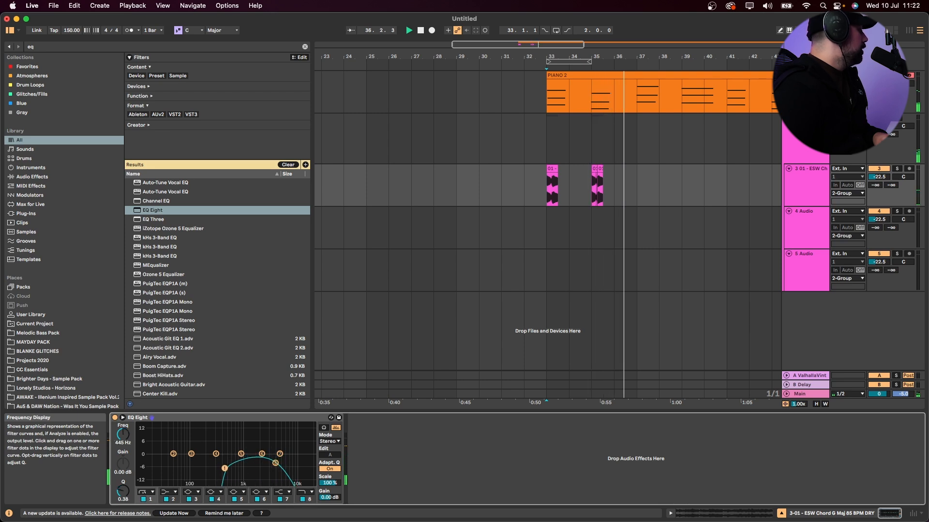
click(636, 196)
key(space)
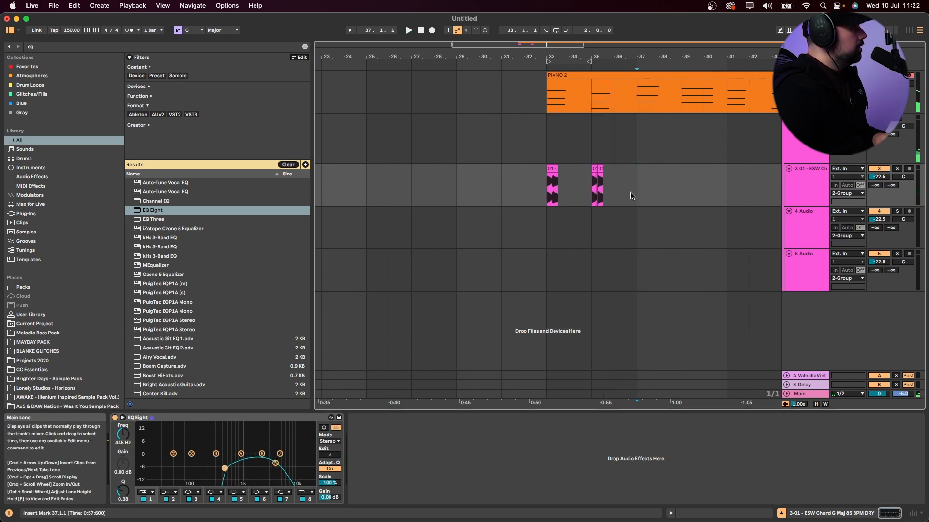
Step: Duplicate the two chord clips at bar 35 to bar 37, raise the second copy's pitch and play from bar 33
drag(635, 196, 571, 190)
key(super+d)
click(643, 170)
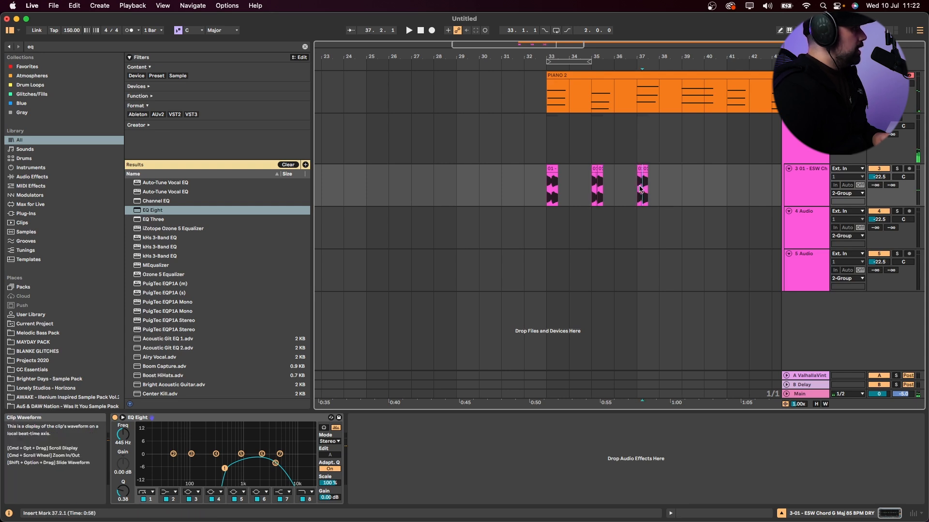
double_click(644, 167)
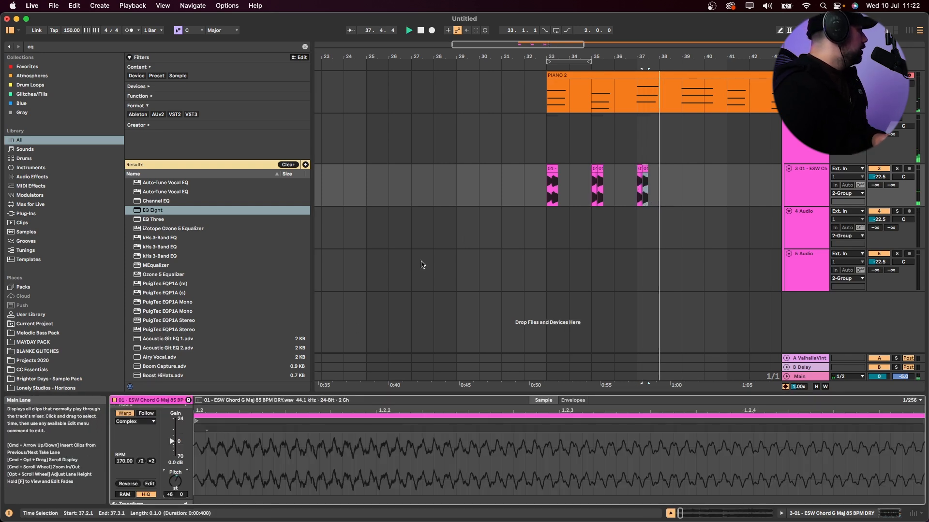
click(546, 183)
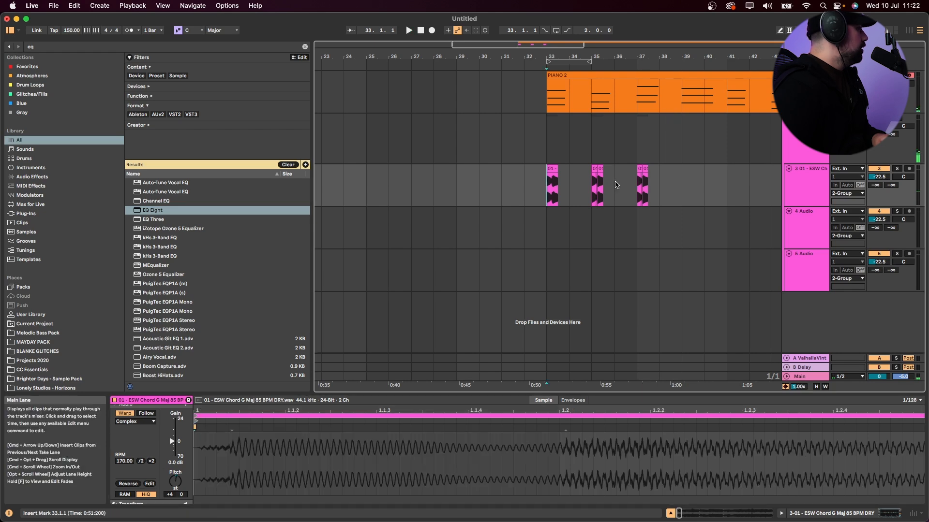
key(space)
click(793, 178)
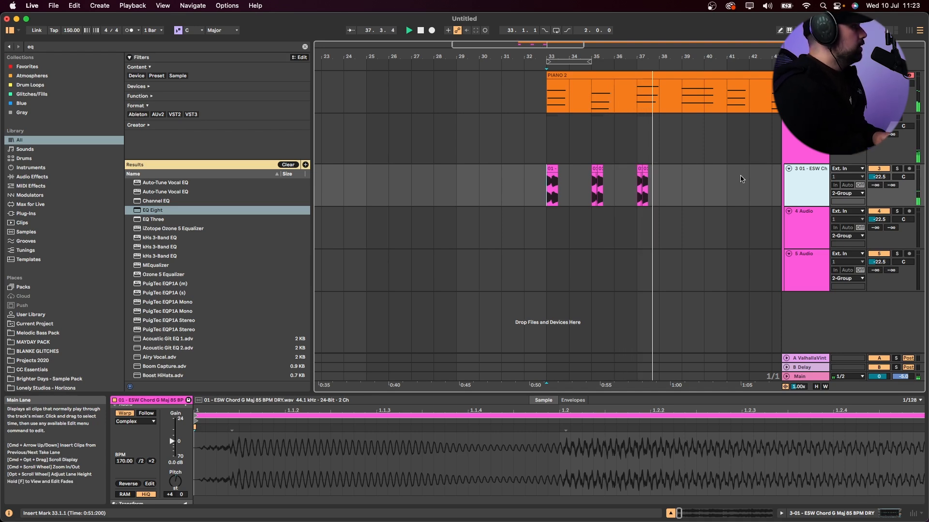
key(space)
Step: Copy the two-bar section starting at bar 35 to bar 39 on the guitar chord track
drag(594, 191, 638, 192)
key(super+c)
click(679, 189)
key(super+v)
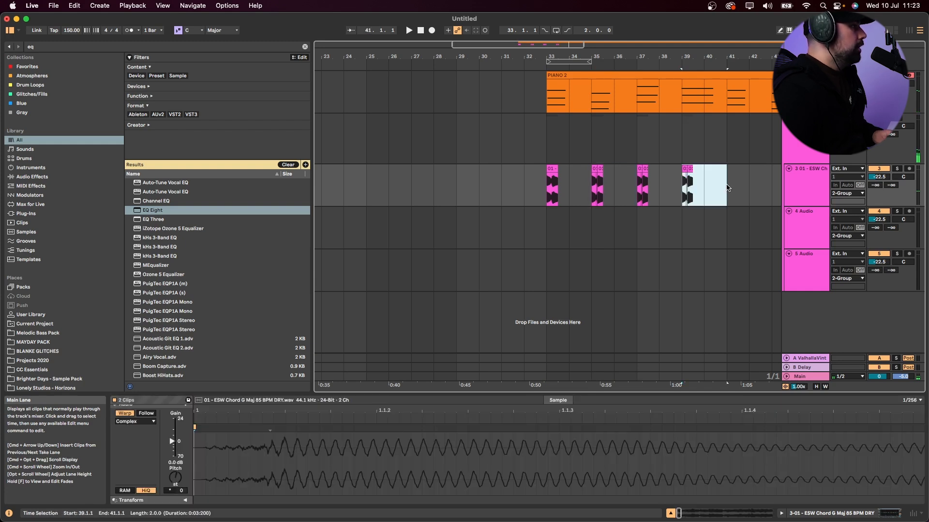
Step: Repeat the eight-bar guitar pattern from bars 33 to 41 along the track until bar 97
drag(727, 190, 549, 194)
key(minus)
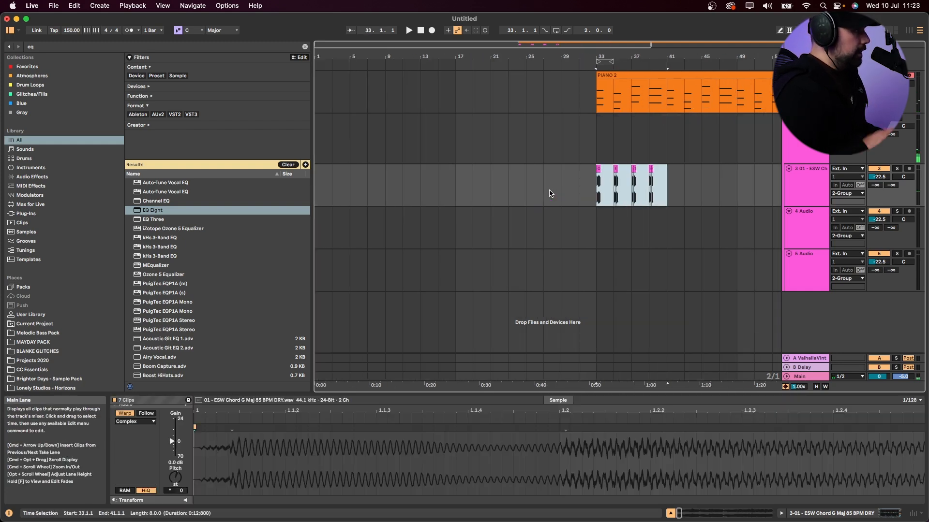
key(super+d)
key(super+d)
key(super+d)
key(super+d)
key(super+d)
key(super+d)
key(super+d)
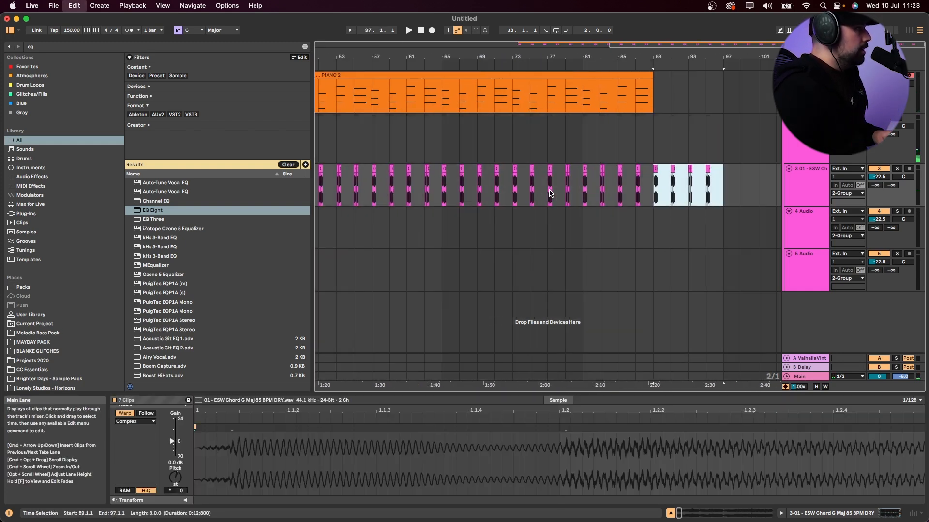
key(super+d)
Step: Lower the guitar chord track's volume to about -24.2 dB
scroll(472, 218, left, 10)
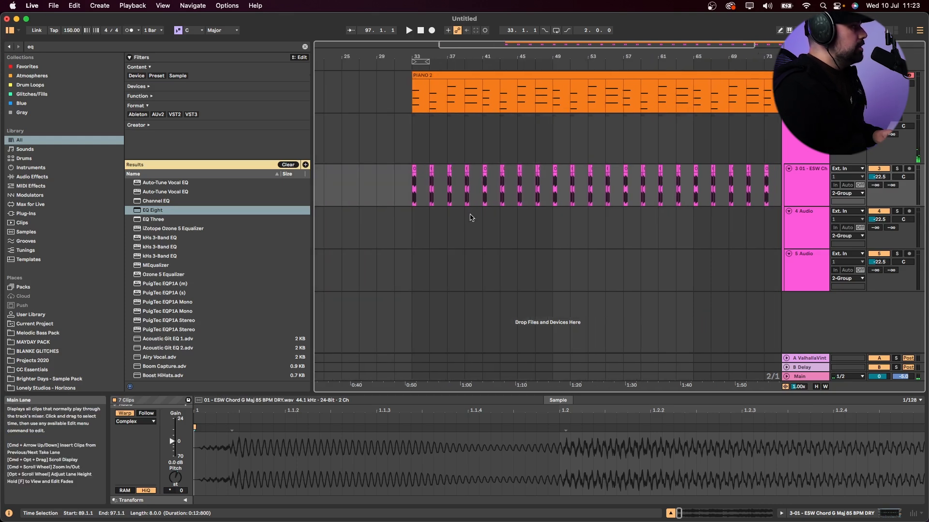
click(421, 186)
drag(878, 177, 876, 184)
Step: Search the whole library for "shattered" with the fourth track selected and preview Shattered - F C - 150.wav
click(799, 222)
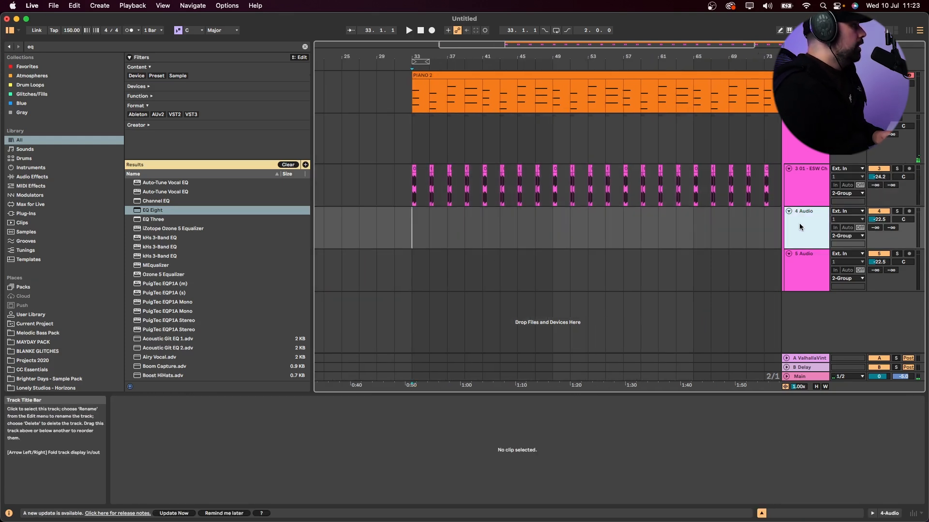
click(286, 165)
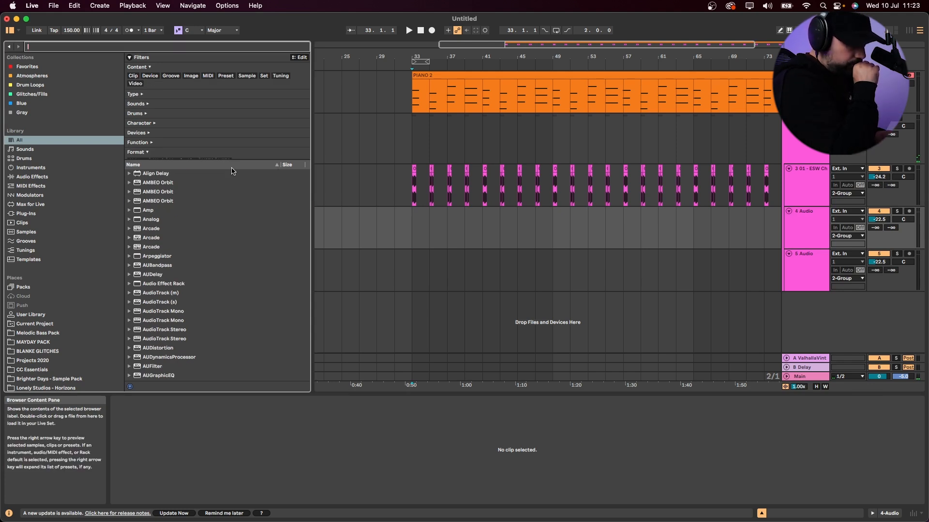
text(shattered)
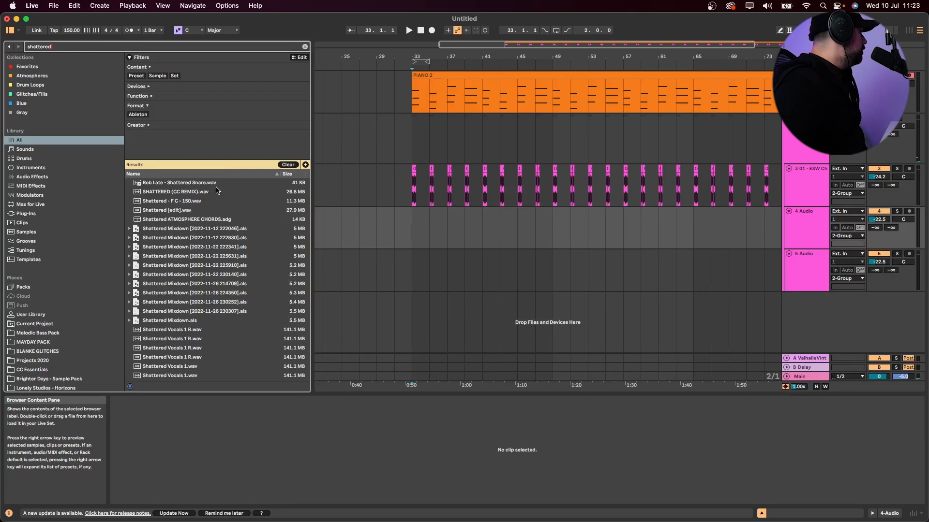
scroll(230, 237, down, 1)
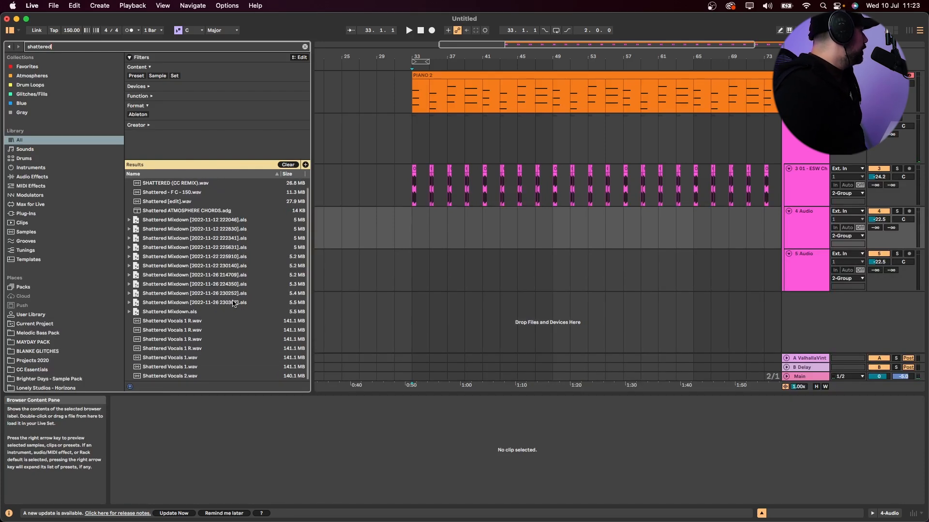
scroll(220, 237, up, 1)
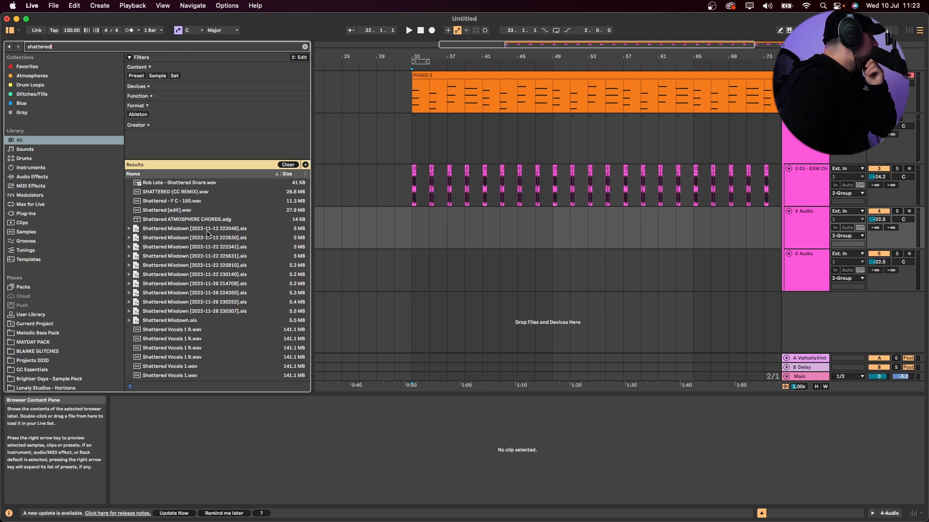
click(201, 202)
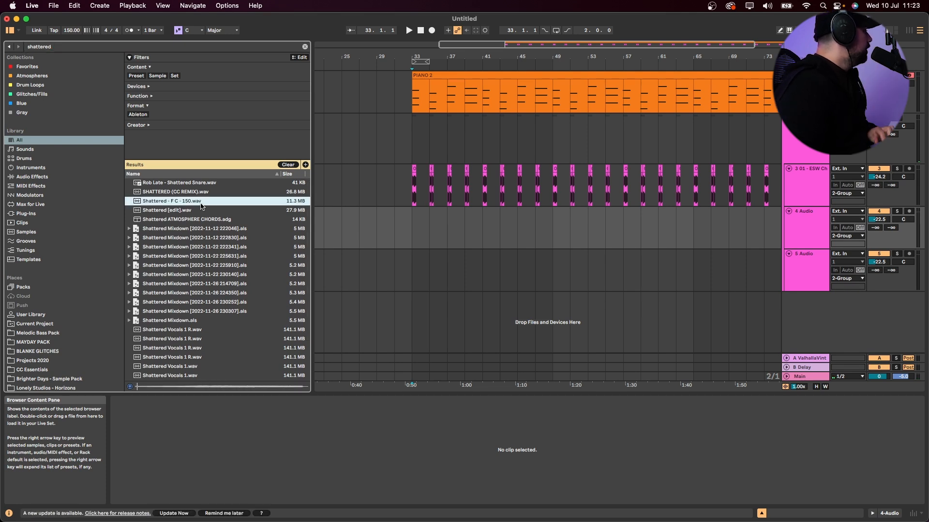
Step: Find Shattered Vocals 1.wav in the ACAPELLA'S folder and place it on the fourth track at bar 33
scroll(34, 385, down, 9)
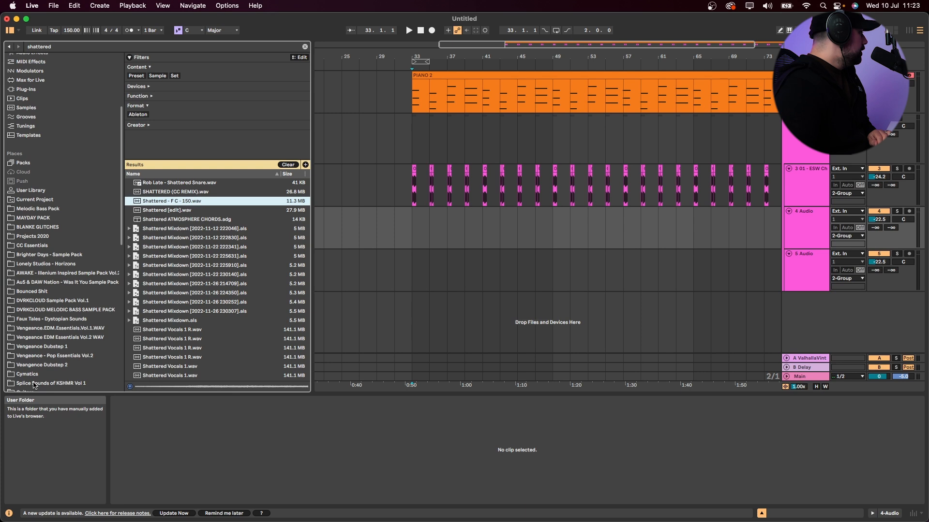
scroll(9, 352, down, 8)
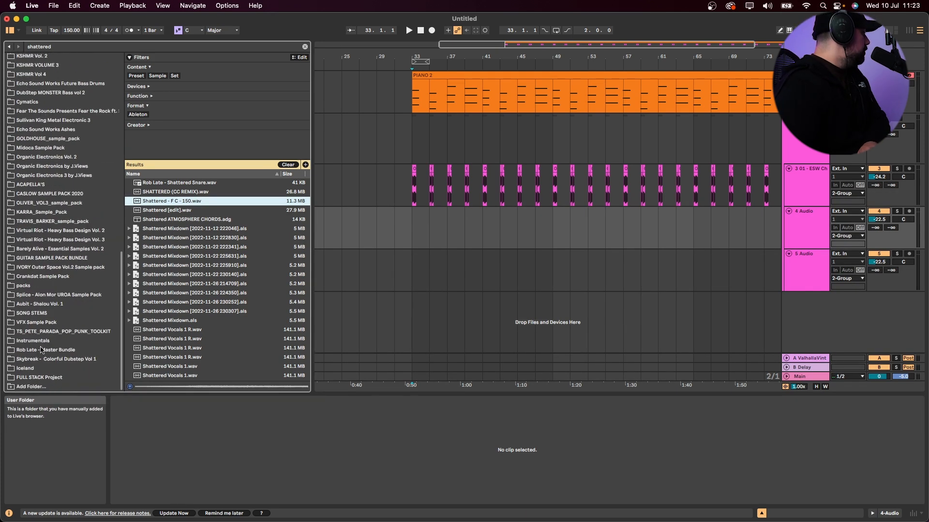
click(61, 185)
click(170, 94)
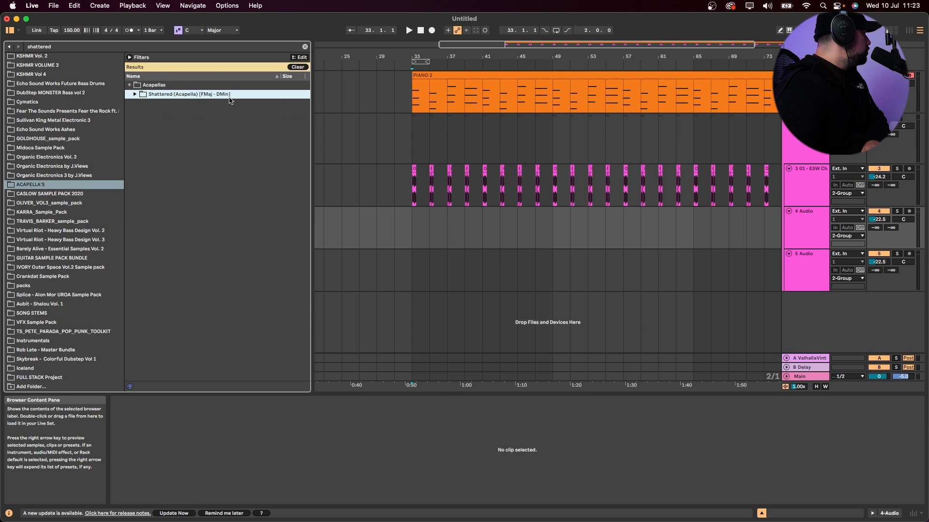
key(Down)
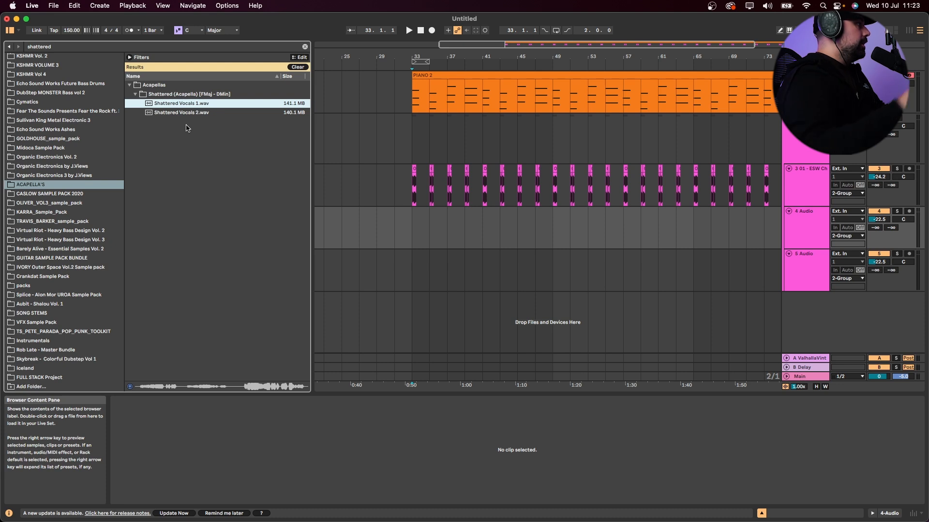
drag(174, 105, 451, 225)
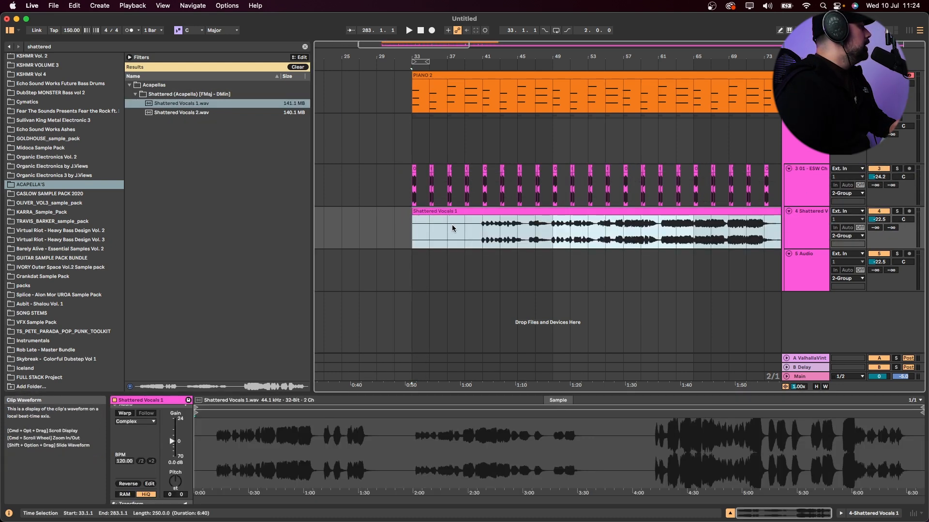
Step: Transpose the Shattered Vocals 1 clip up by 6 semitones
click(176, 482)
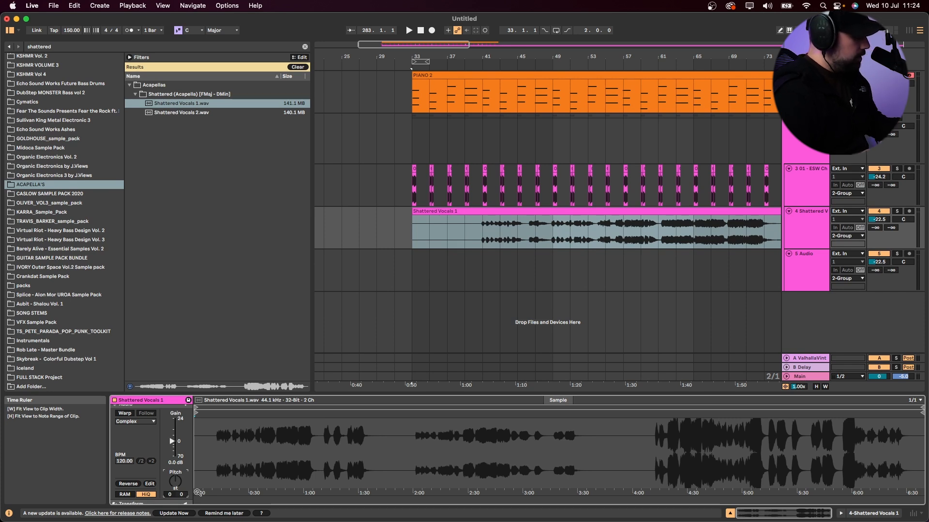
key(Up)
key(Up)
key(Up)
key(Up)
key(Up)
key(Up)
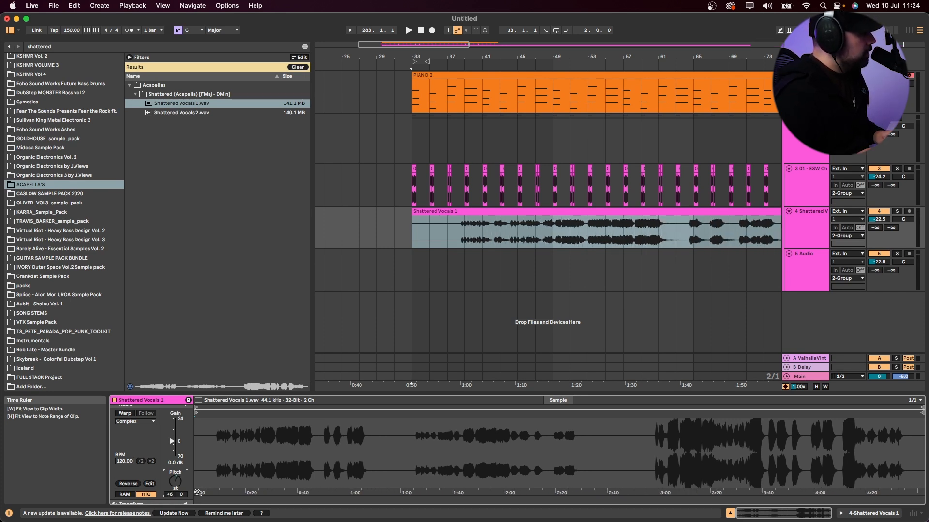
Step: Move a short vocal phrase from around bar 42 to bar 33, keeping a half-bar chop and deleting the rest of the clip
click(462, 235)
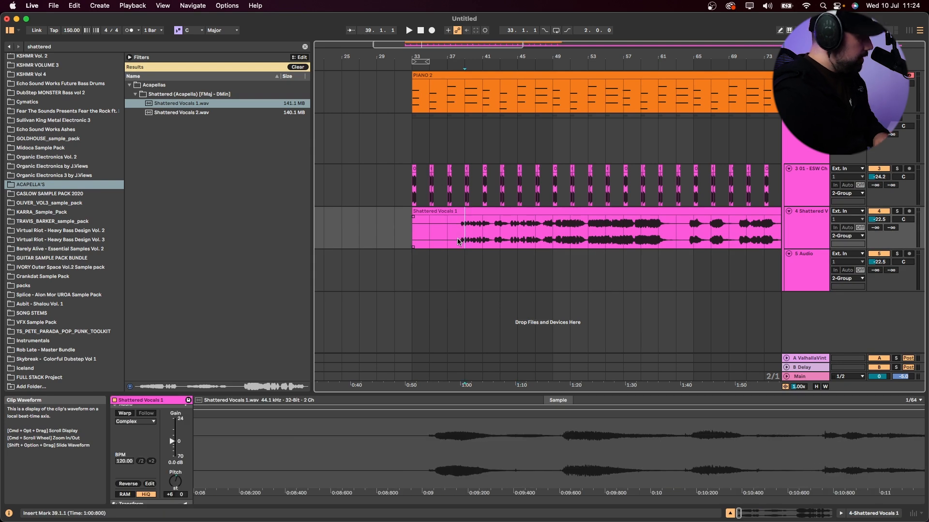
key(plus)
key(plus)
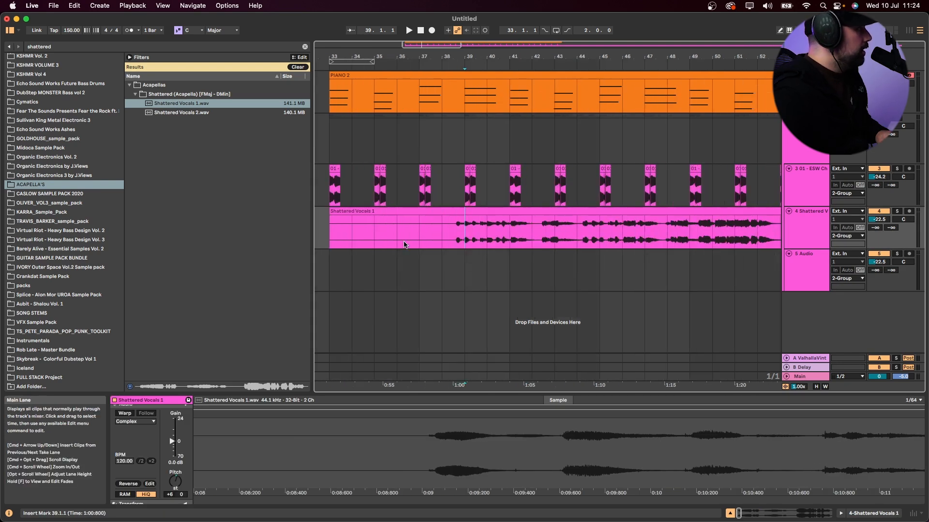
drag(542, 240, 559, 239)
click(555, 240)
shift+click(543, 239)
click(332, 231)
key(super+v)
click(352, 214)
key(Delete)
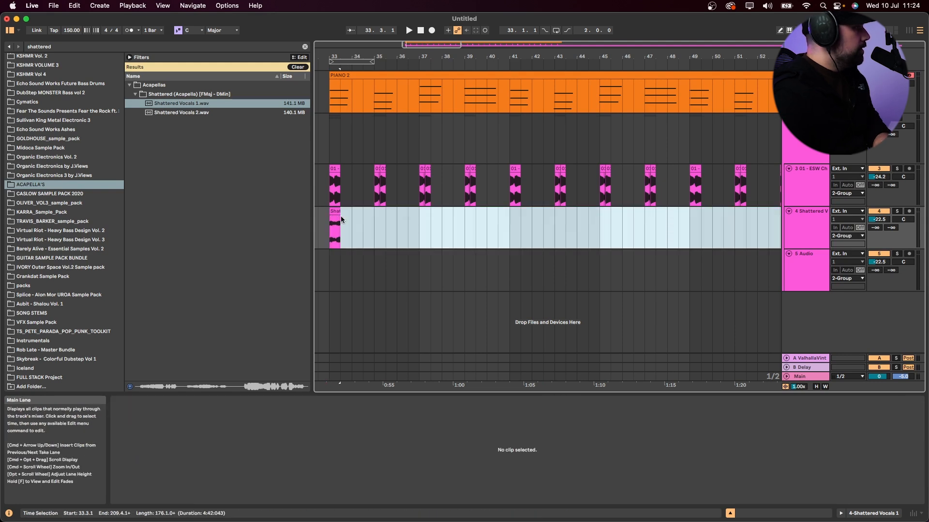
Step: Raise the vocal track's volume to -15.7 dB and play from the vocal chop at bar 33
click(333, 212)
drag(880, 220, 885, 222)
key(space)
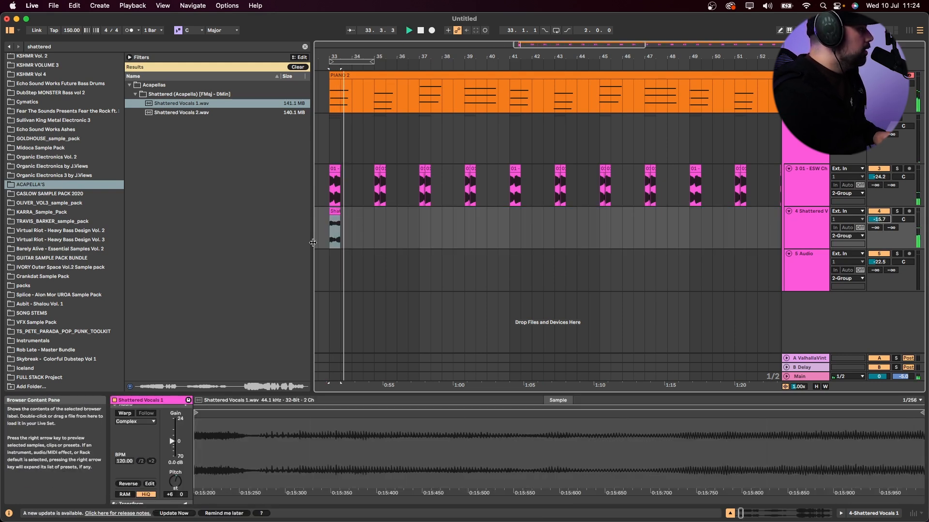
Step: Slide the audio inside the half-bar vocal chop at bar 33 to another part of the vocal and replay it
drag(332, 240, 308, 238)
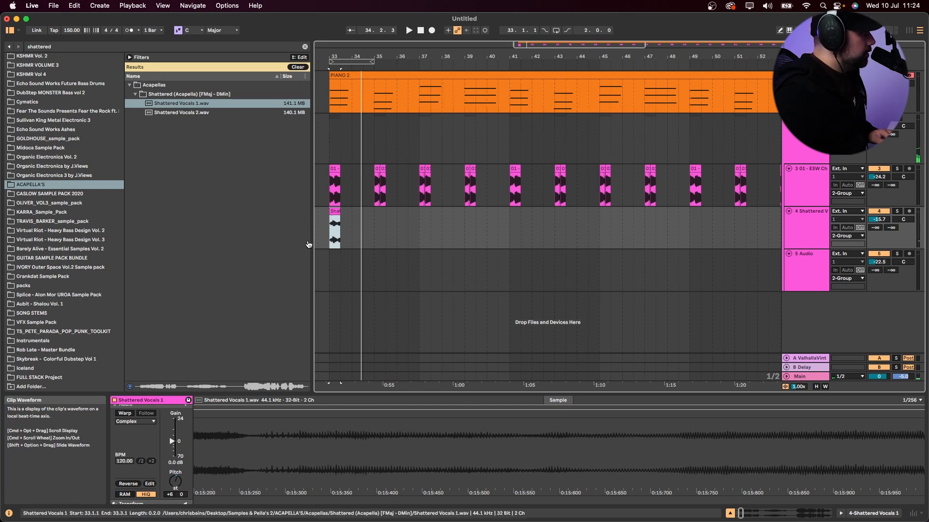
click(334, 237)
key(space)
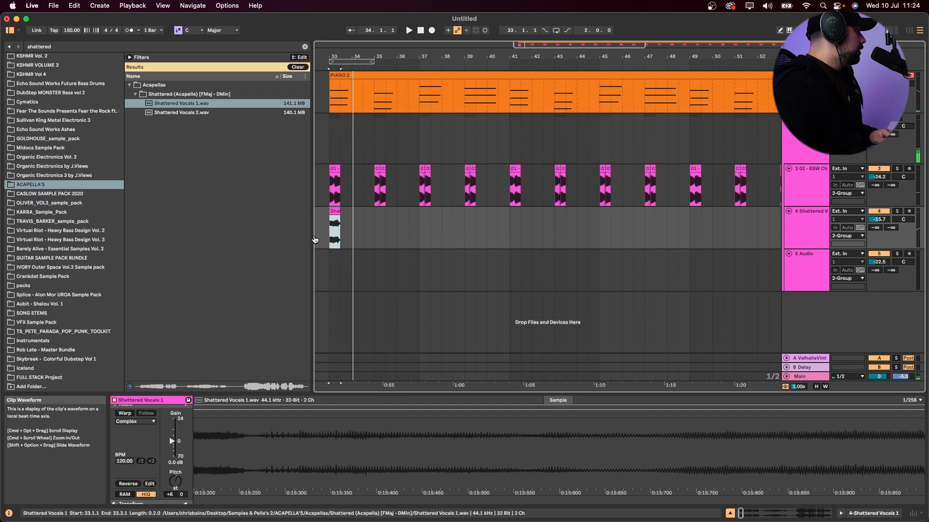
key(space)
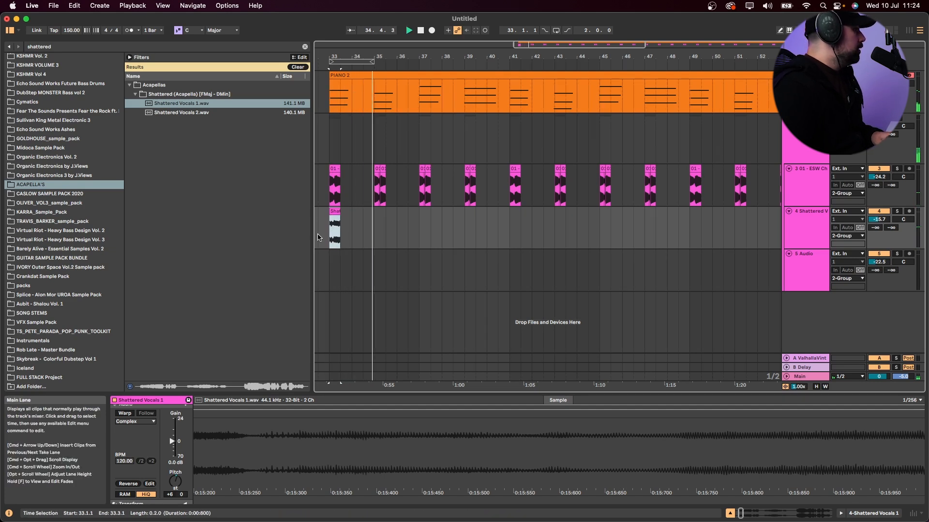
Step: Copy the two-bar vocal section starting at bar 33 to bar 37 and play it against the piano
click(332, 235)
drag(331, 236, 379, 236)
key(super+c)
key(space)
click(423, 229)
key(super+v)
click(421, 230)
key(space)
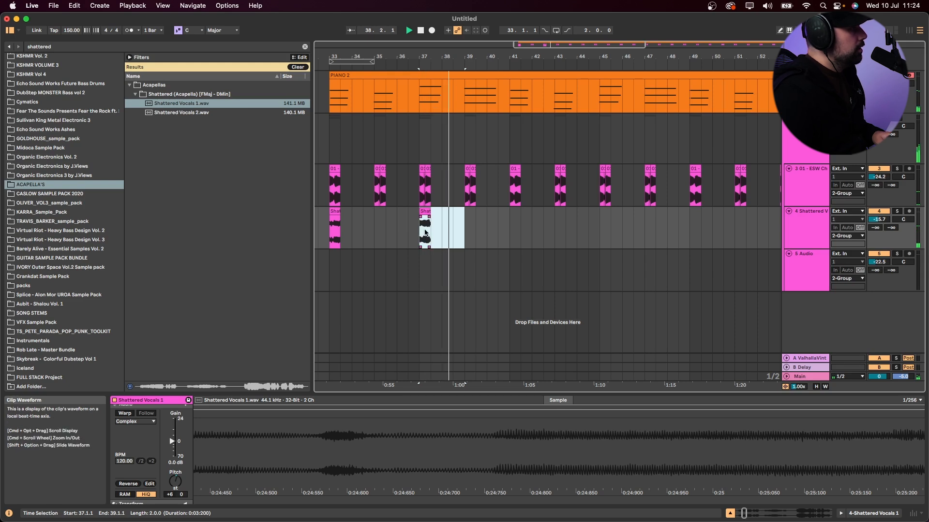
click(407, 95)
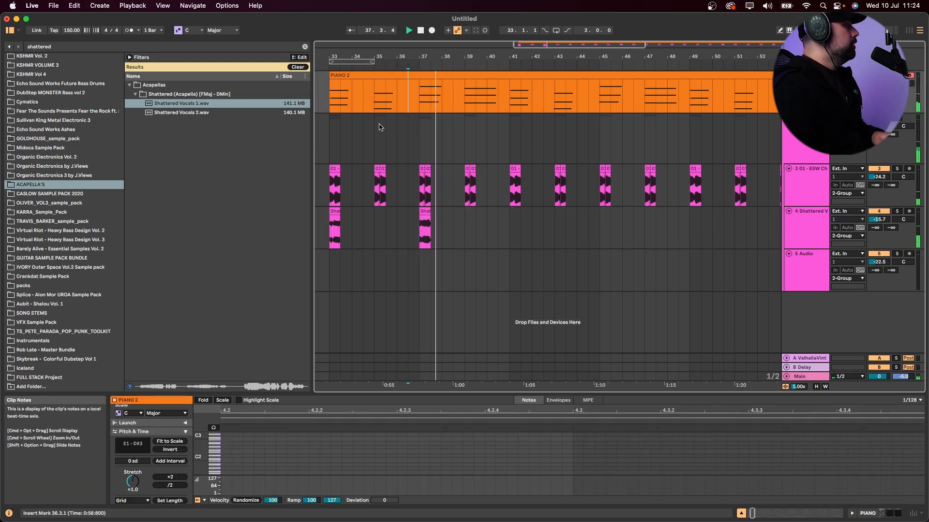
Step: Readjust the audio inside the vocal chop at bar 33 and duplicate the eight-bar vocal pattern to bar 41
click(510, 232)
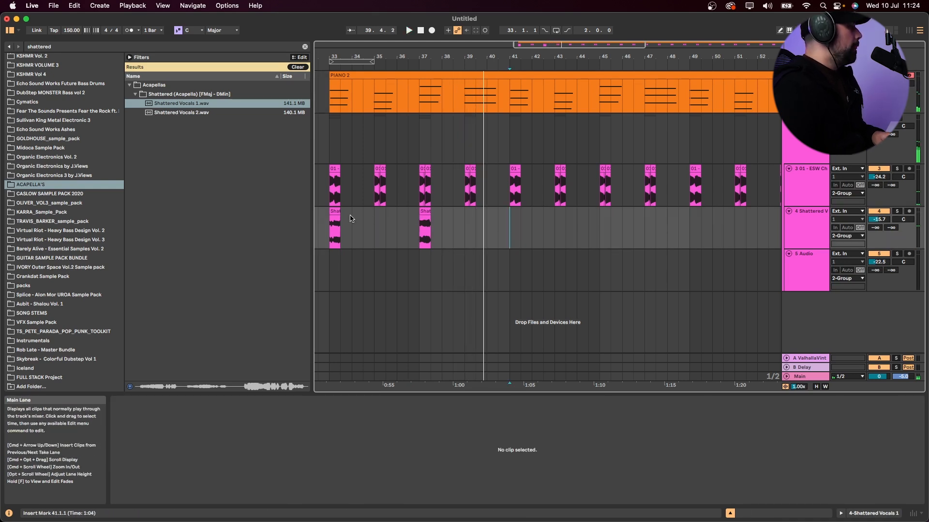
click(335, 219)
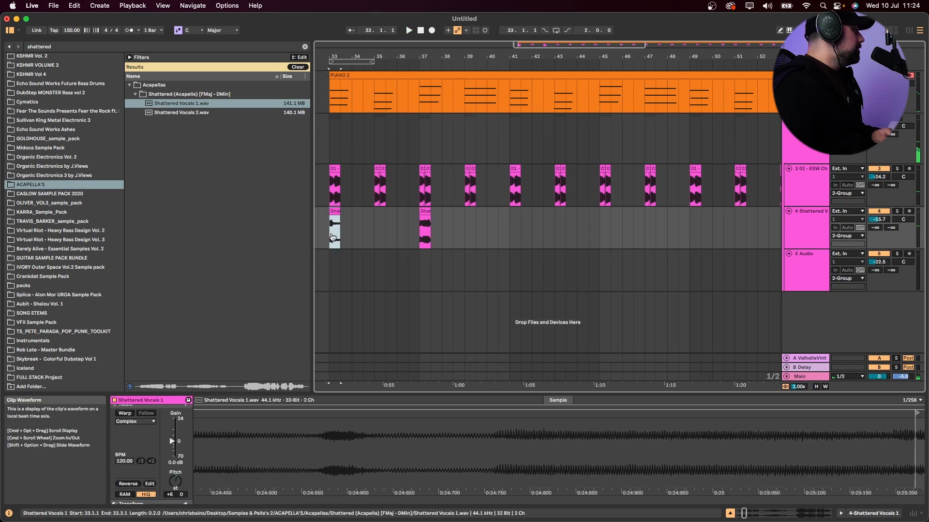
click(334, 232)
key(space)
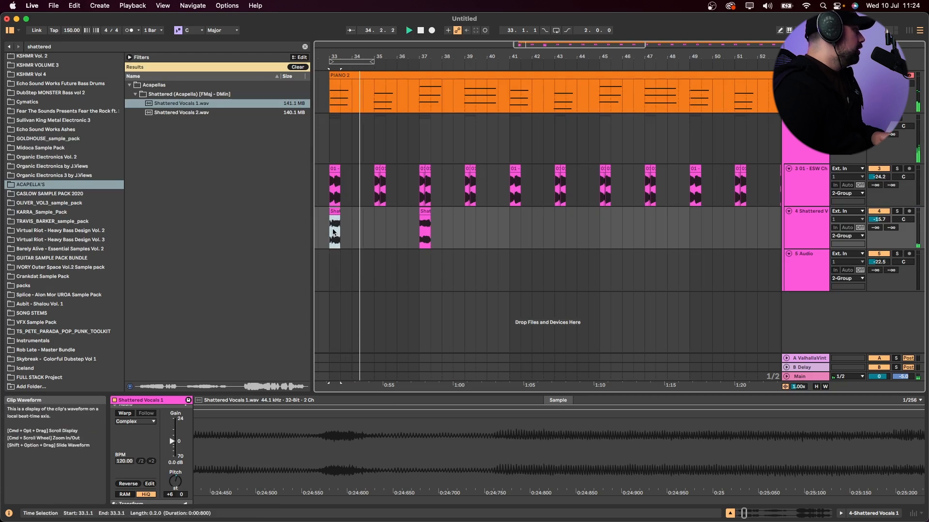
drag(333, 232, 506, 233)
key(super+d)
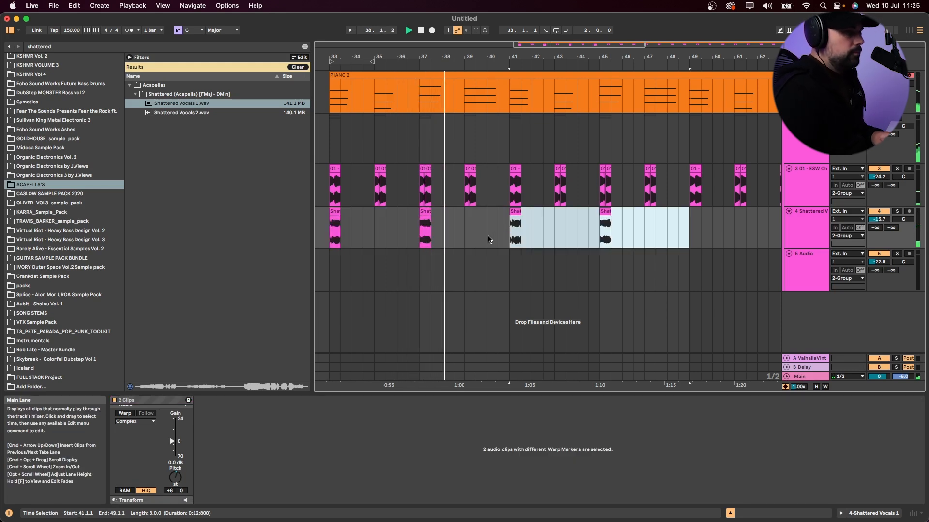
Step: Select the half-bar slot at bar 35 on the fifth track and search the whole library for "arp"
key(Down)
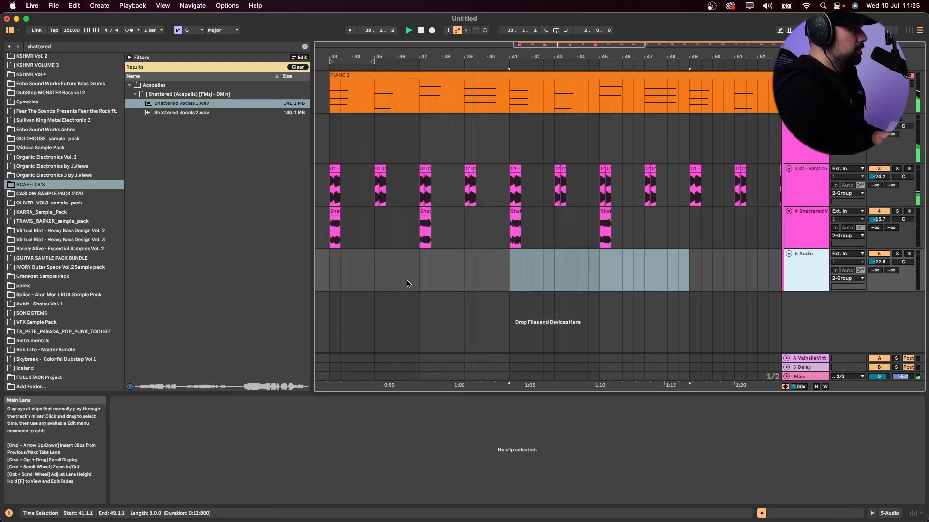
click(296, 67)
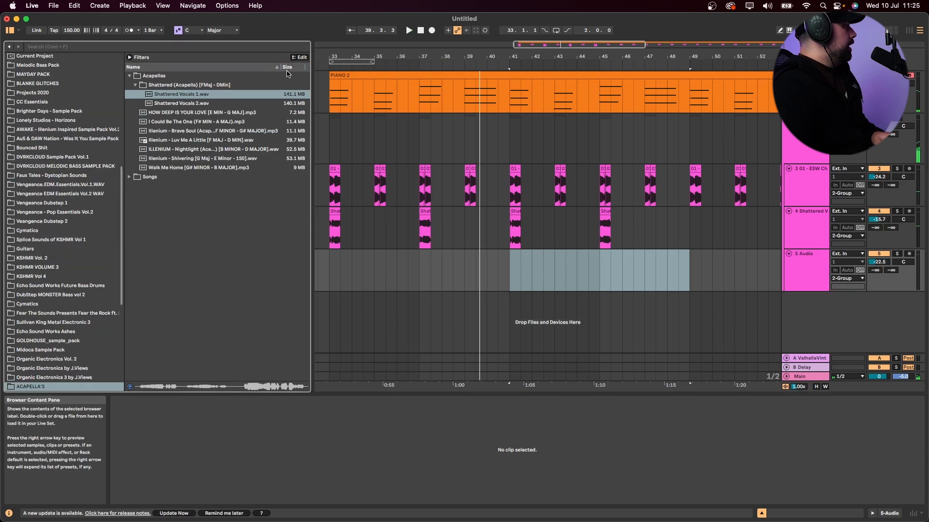
click(378, 271)
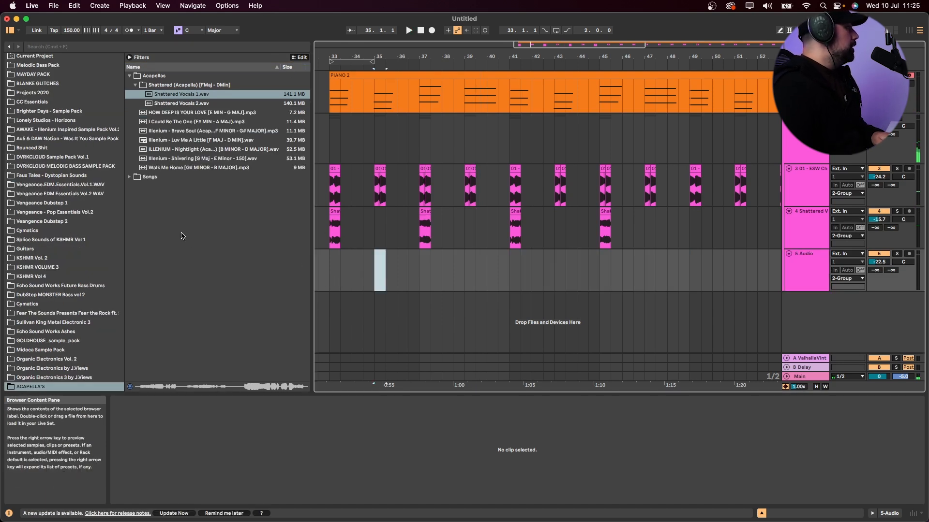
key(super+f)
text(arp)
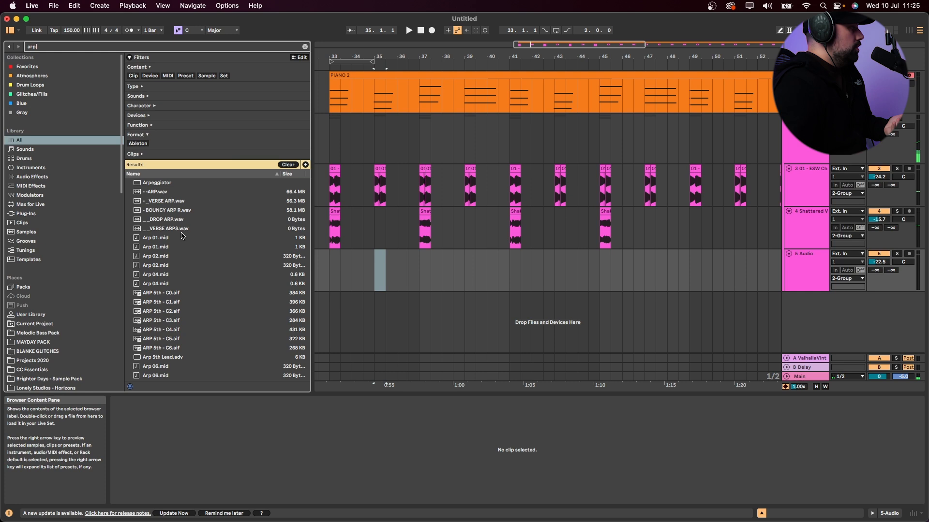
Step: Browse the arp samples and preview the two Brighter Days - Arp 02 (148BPM C Major).wav entries
scroll(195, 261, down, 10)
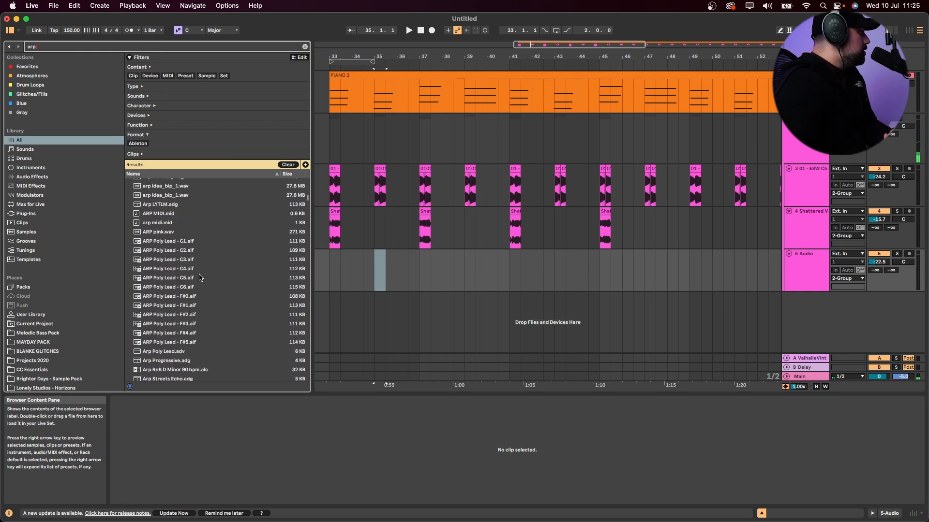
scroll(234, 294, down, 15)
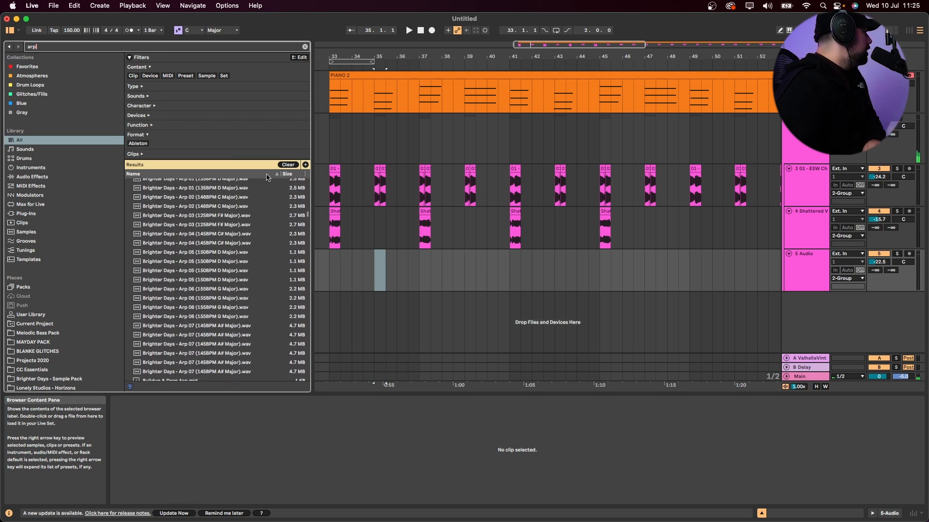
scroll(174, 317, up, 1)
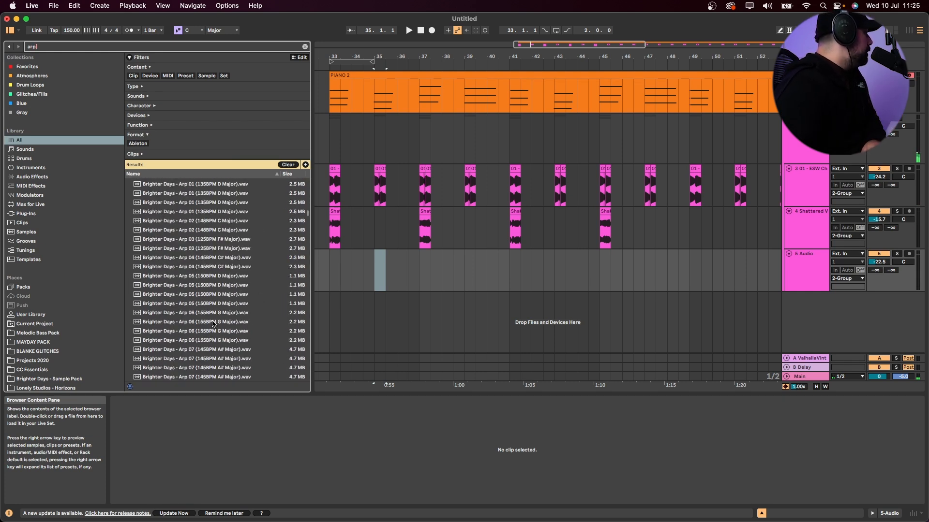
click(237, 222)
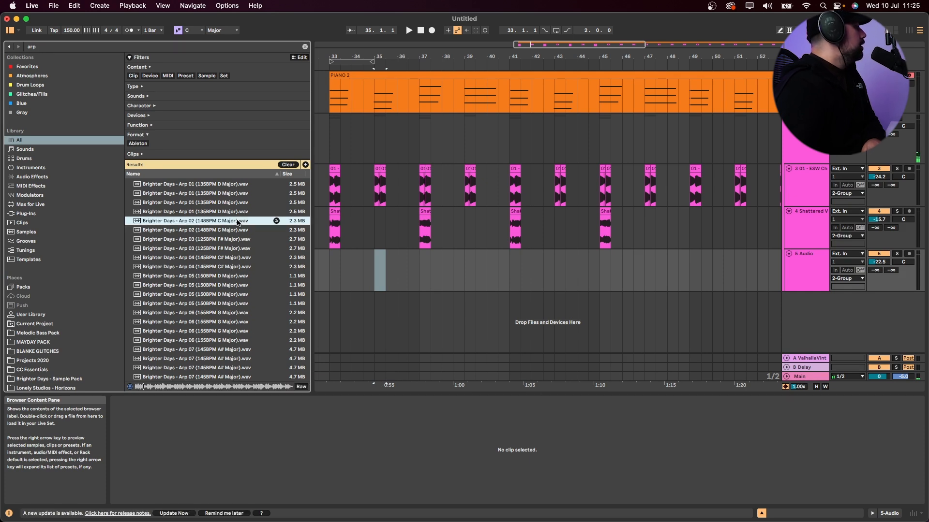
click(244, 230)
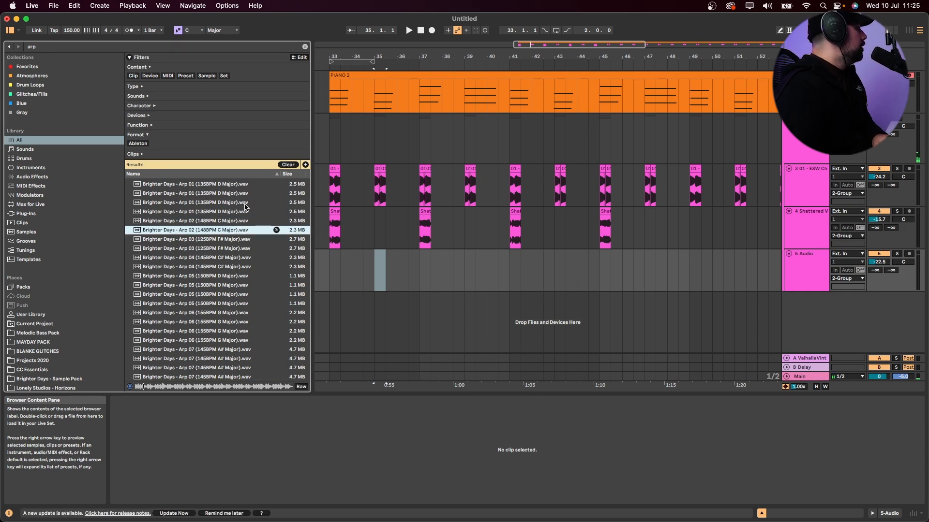
Step: Preview more arp samples and place Brighter Days - Arp 07 (145BPM A# Major).wav at bar 35 on the fifth track
scroll(242, 210, up, 1)
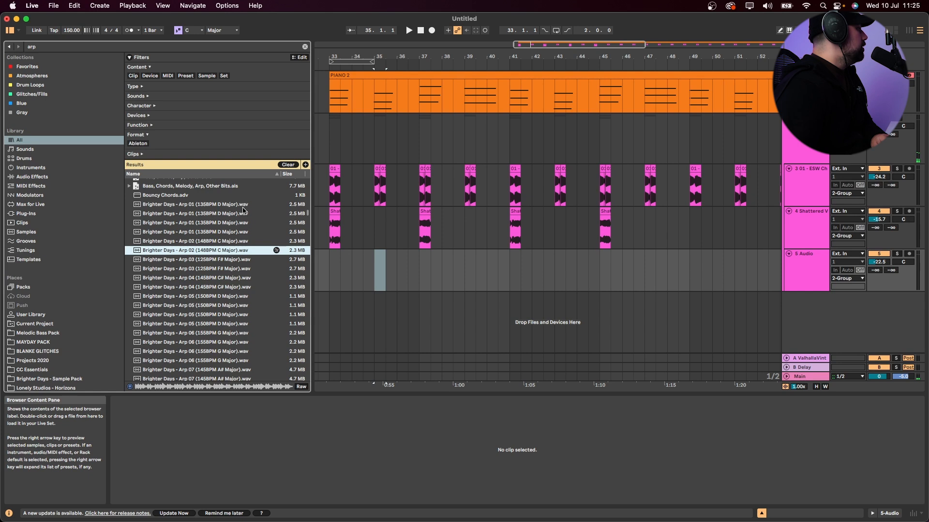
click(243, 207)
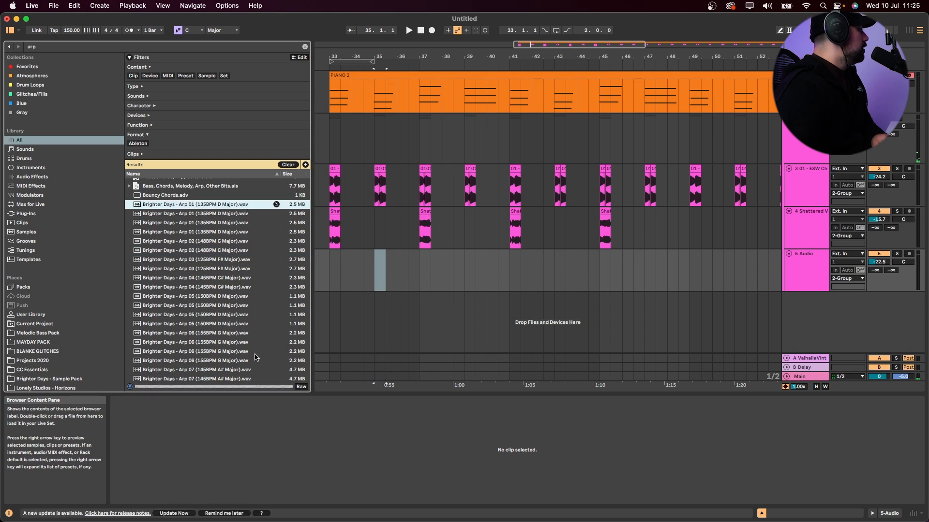
click(255, 354)
scroll(248, 362, down, 1)
click(247, 365)
scroll(248, 359, down, 3)
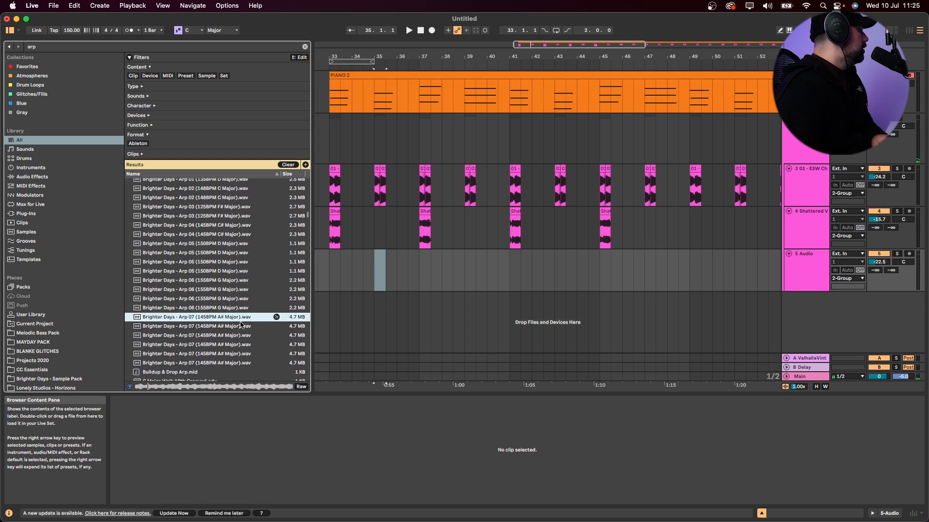
drag(229, 320, 377, 273)
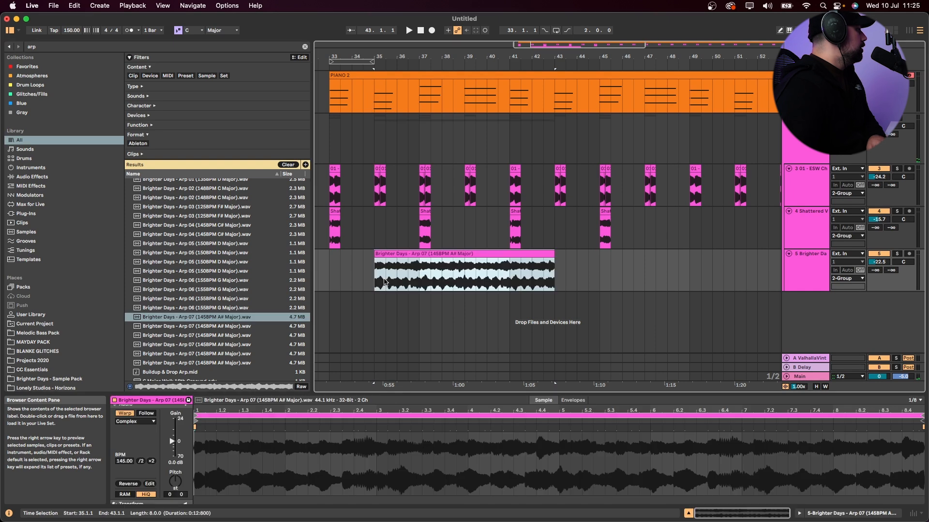
Step: Turn the arp clip at bar 35 into an unwarped half-bar chop transposed up one semitone
click(124, 413)
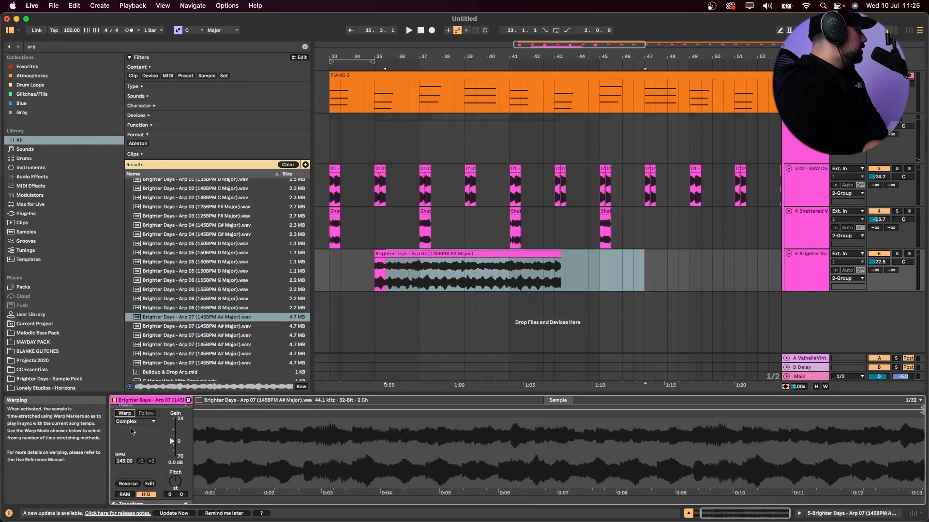
key(Up)
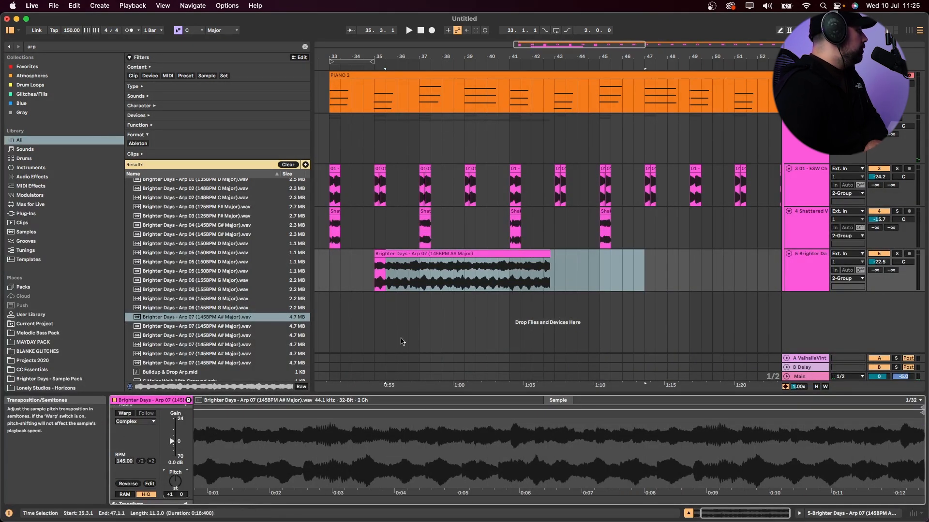
drag(386, 276, 611, 261)
key(Delete)
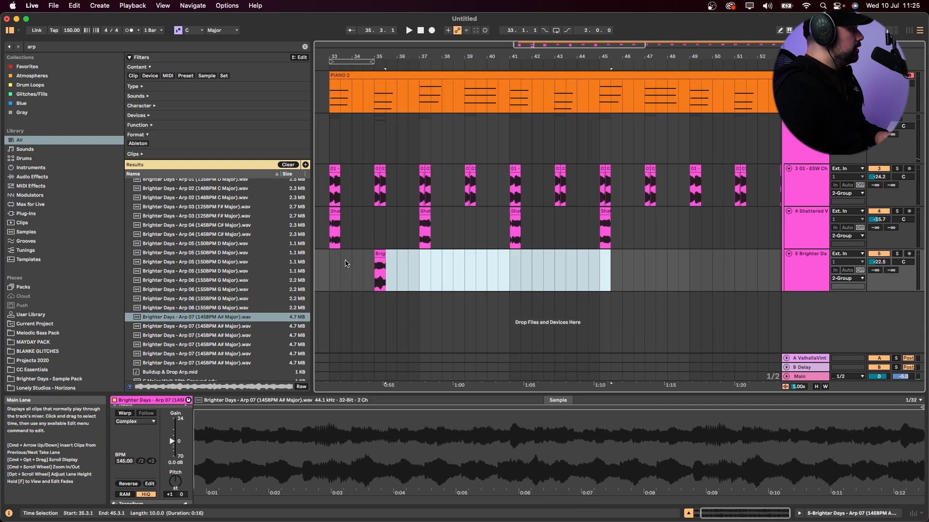
Step: Play the arrangement from bar 33 and set the arp track's volume to -14.6 dB
click(333, 259)
key(space)
drag(873, 261, 876, 262)
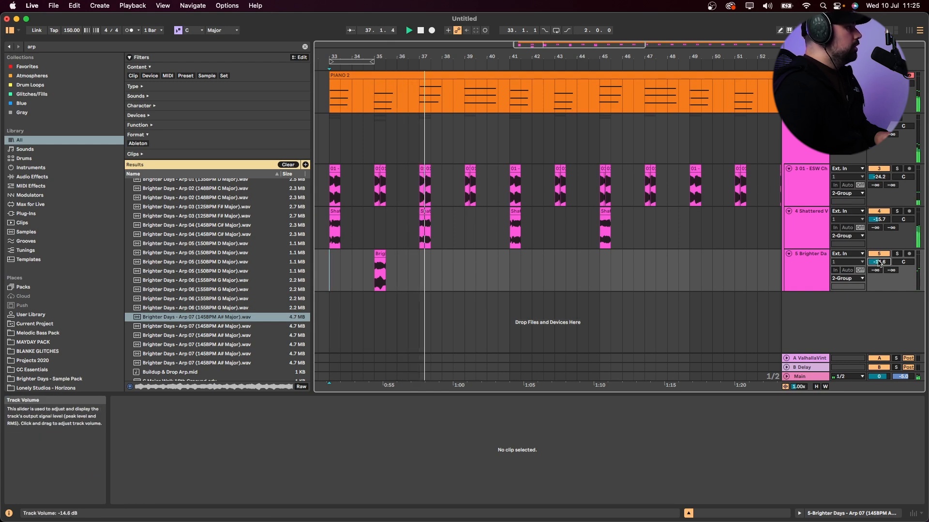
Step: Copy the arp chop to bar 39 and repeat the eight-bar section from bar 33 three more times, up to bar 65
drag(380, 253, 436, 273)
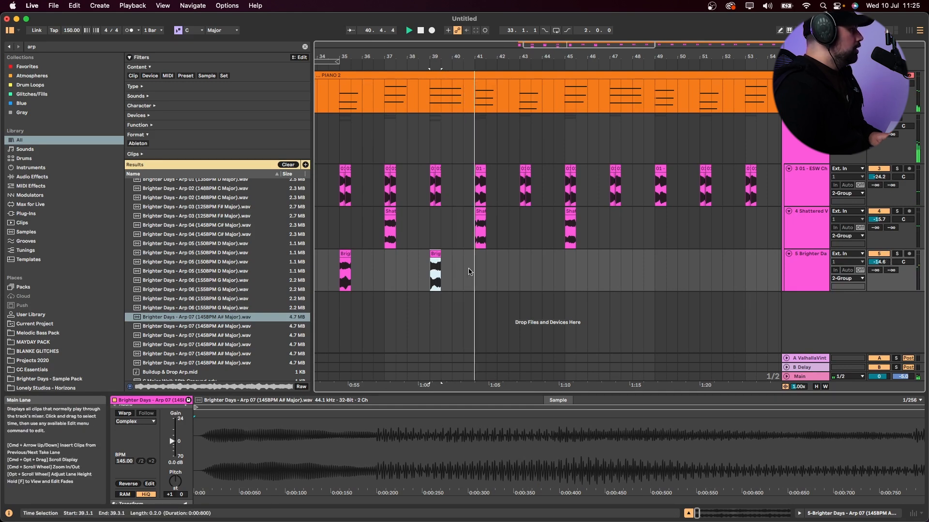
scroll(493, 280, left, 3)
drag(531, 279, 343, 278)
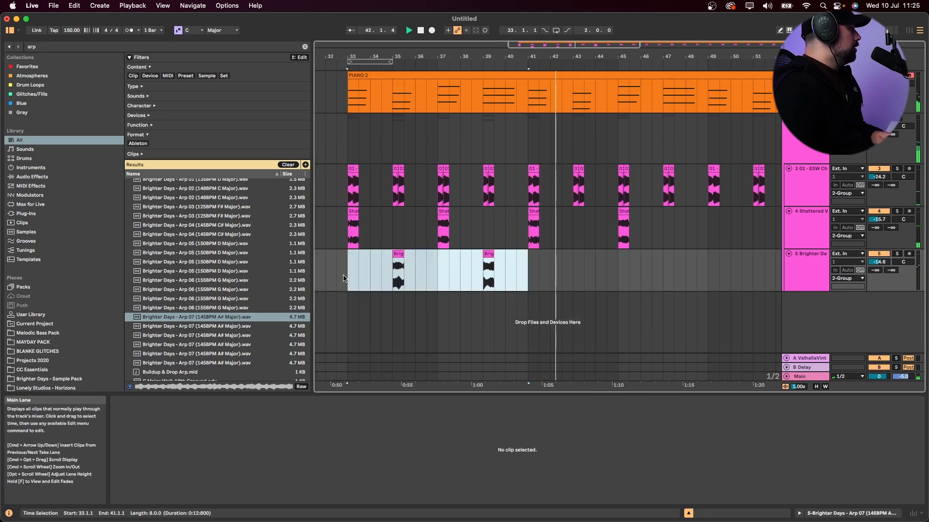
key(super+d)
key(minus)
key(minus)
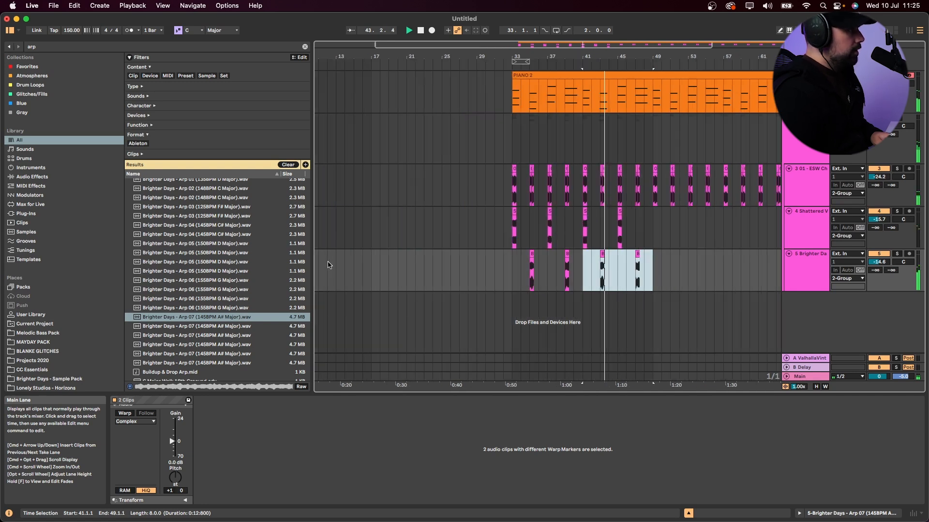
key(super+d)
key(super+d)
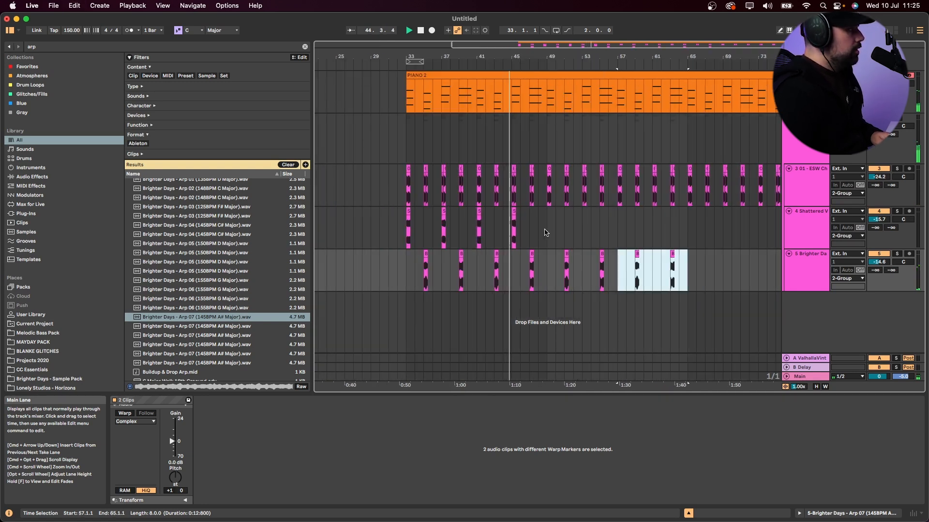
Step: Duplicate the fourth track's 16-bar vocal pattern to bar 49 and insert a new audio track below the arp track
drag(547, 232, 408, 234)
key(super+d)
key(Down)
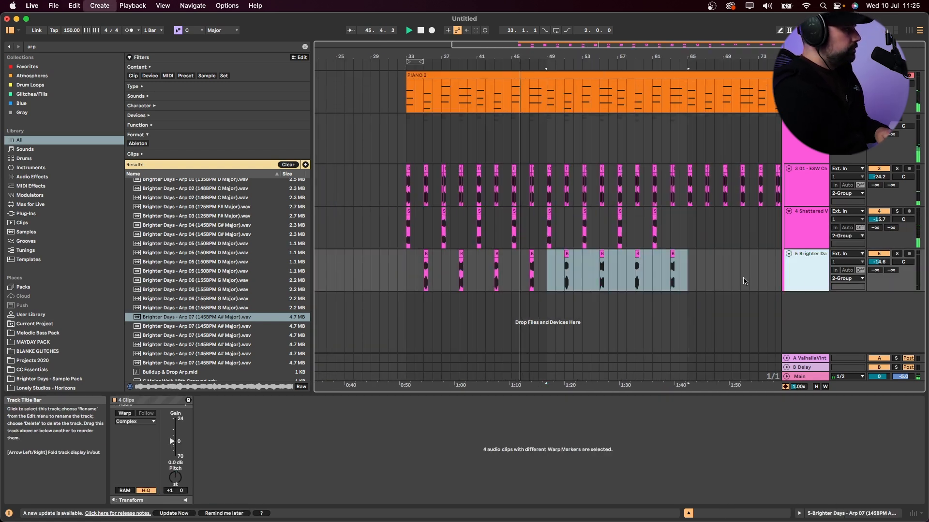
key(super+t)
Step: Select bars 49 to 65 across the piano and atmosphere tracks and search the library for "guitar lo"
drag(548, 97, 684, 312)
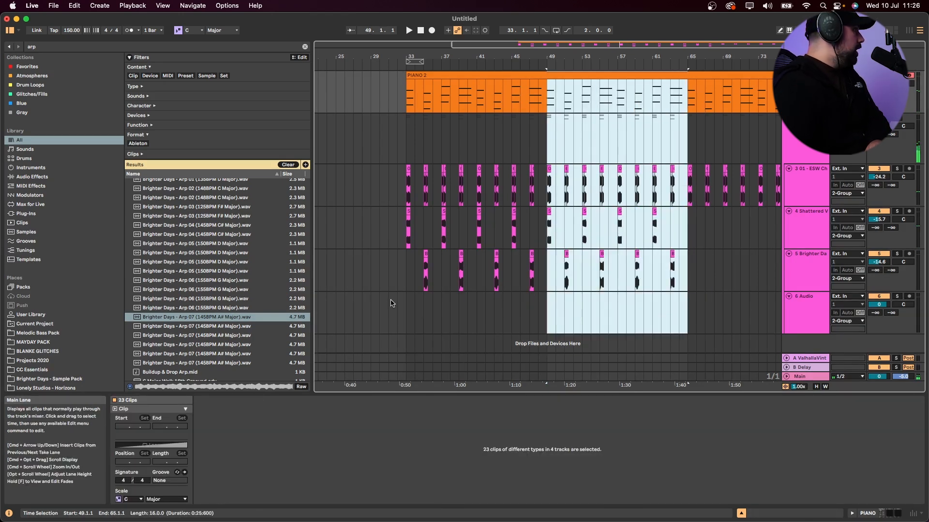
scroll(205, 362, down, 4)
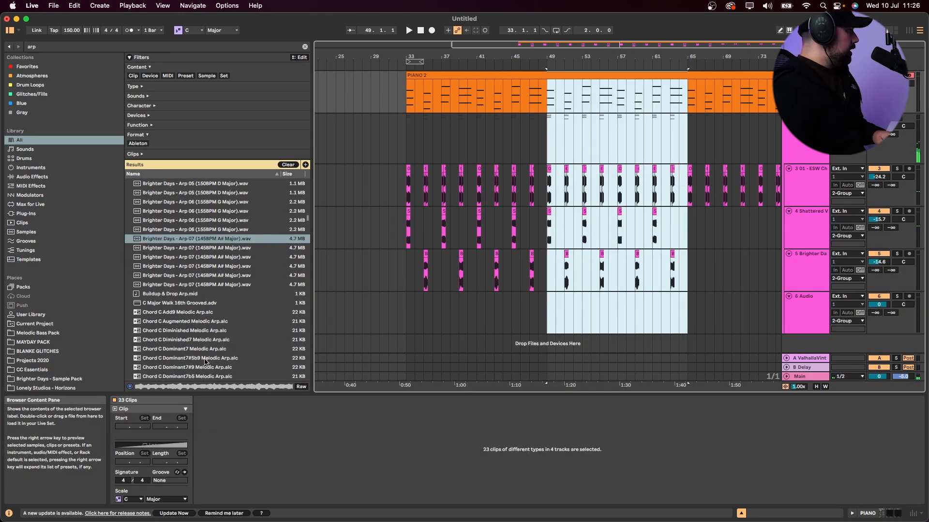
key(super+f)
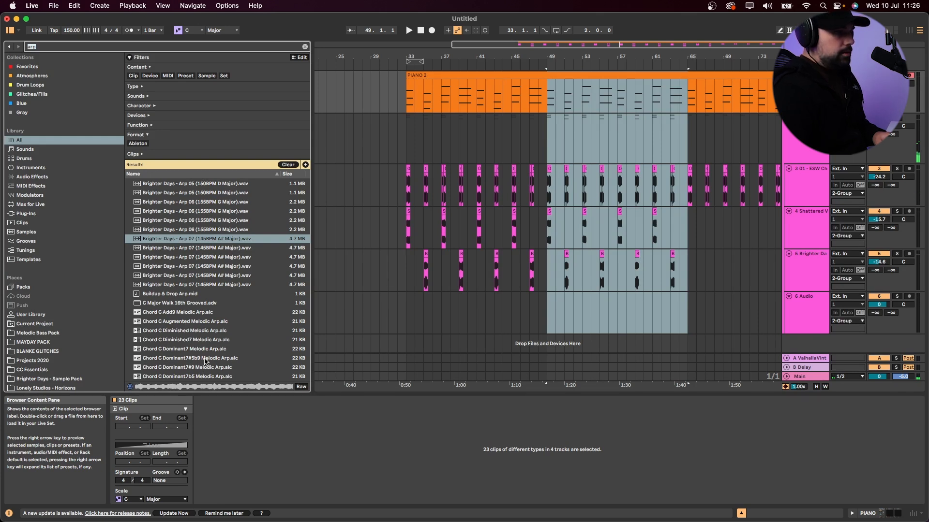
text(guit)
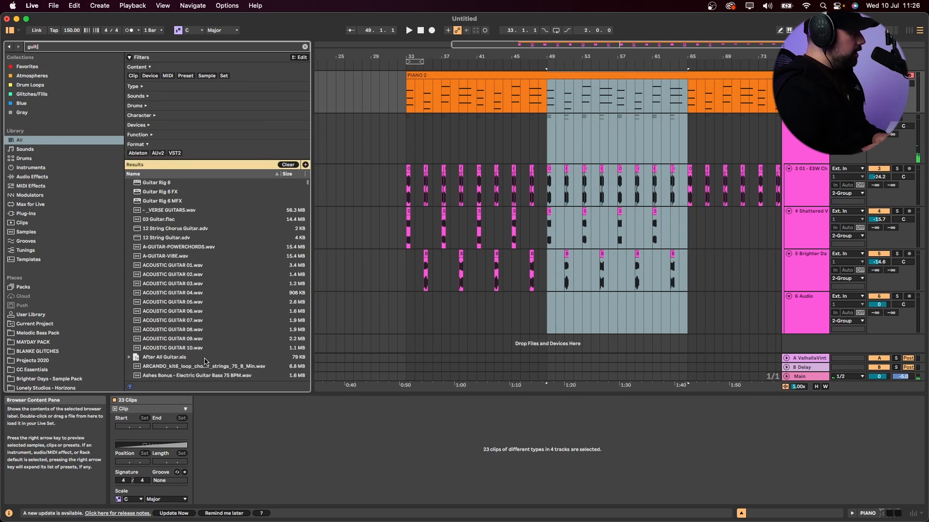
text(ar lo)
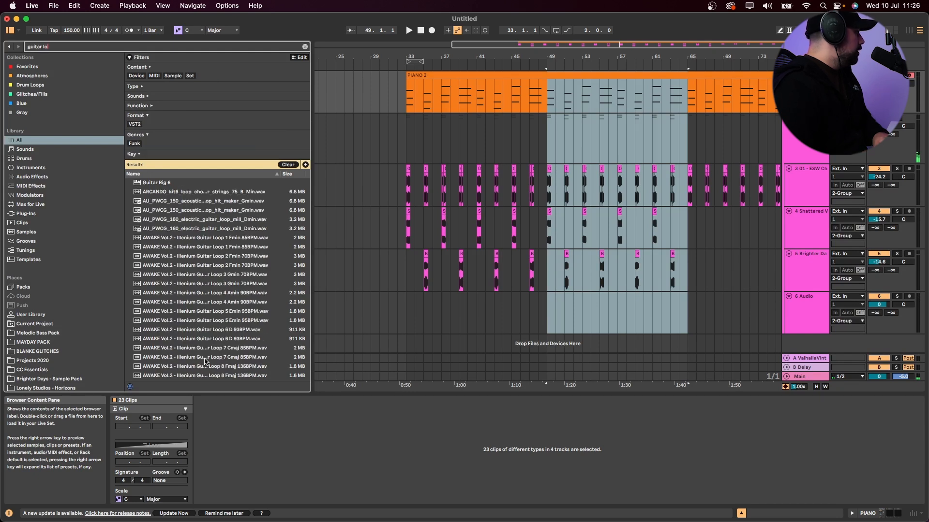
Step: Preview Illenium guitar loops and place AWAKE Vol.2 - Illenium Guitar Loop 7 Cmaj 85BPM.wav at bar 49 on the sixth track
click(238, 294)
scroll(252, 311, down, 2)
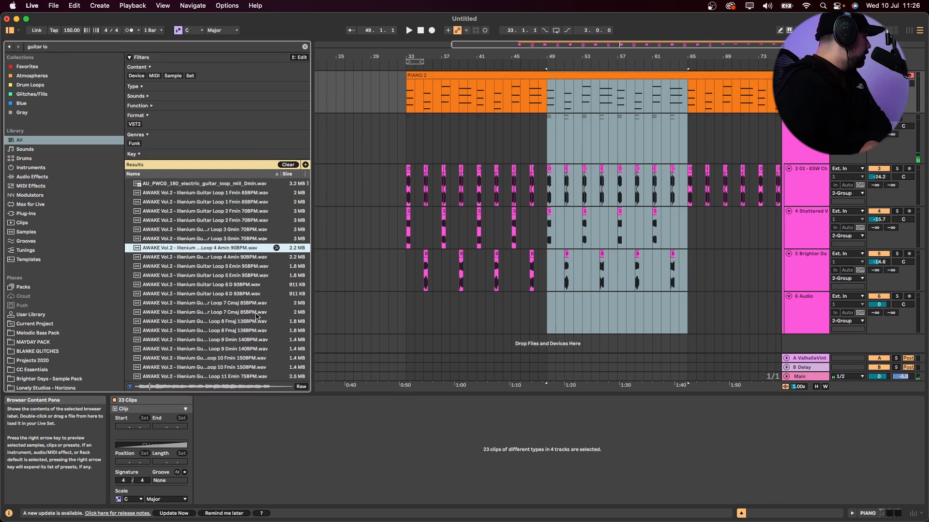
click(256, 312)
scroll(261, 334, down, 2)
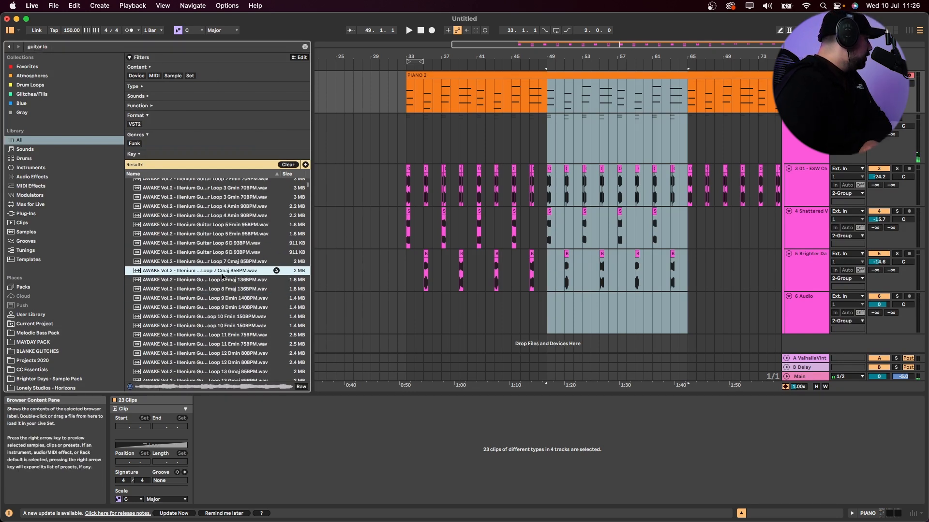
drag(204, 274, 550, 311)
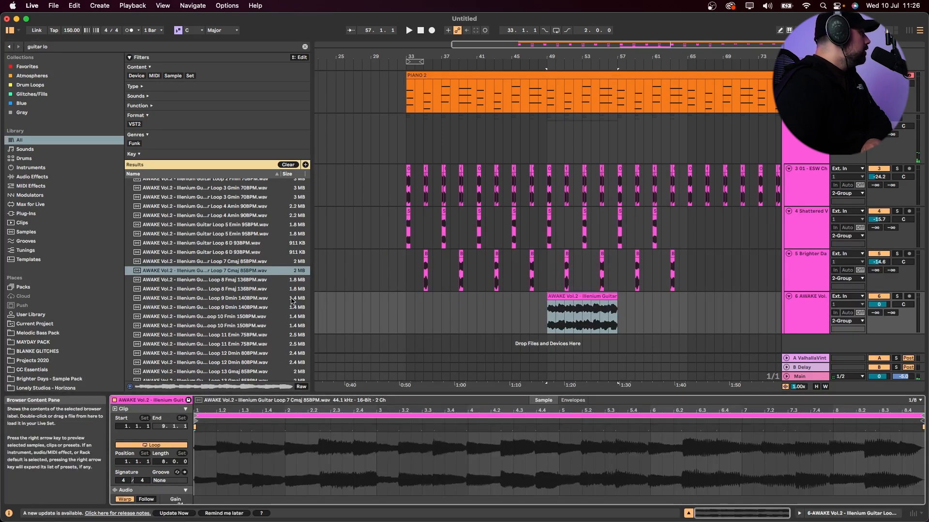
Step: Turn off warping on the guitar loop and transpose it down one semitone
click(125, 490)
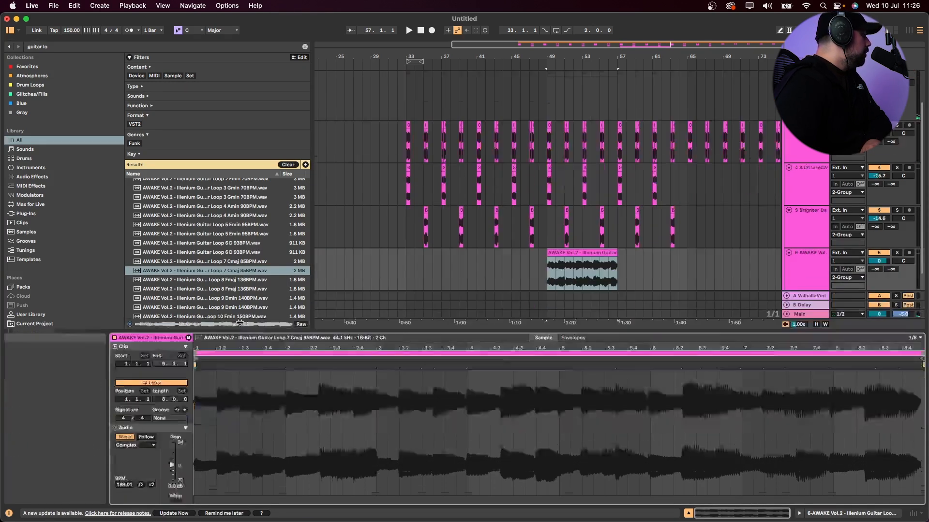
click(129, 367)
drag(170, 447, 171, 451)
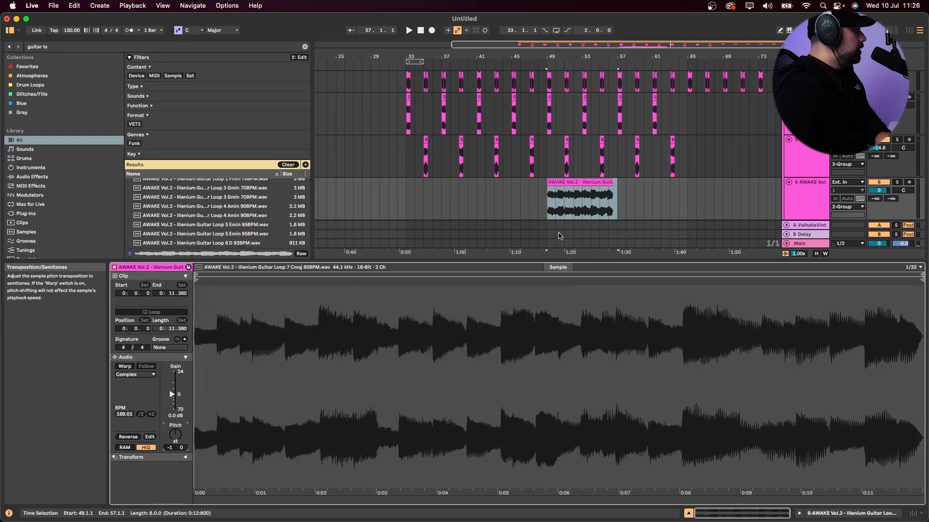
Step: Play the arrangement from bar 46 to hear the guitar loop come in at bar 49
click(529, 207)
key(space)
key(plus)
click(515, 205)
key(space)
key(space)
key(plus)
key(plus)
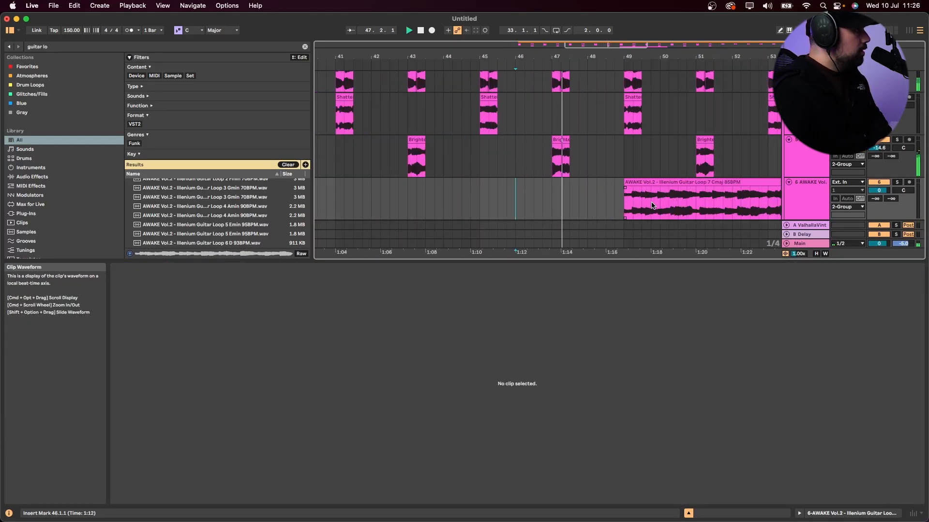
Step: Trim the guitar loop to a half-bar chop at bar 49 and set its track volume to -6.1 dB
drag(642, 199, 705, 199)
key(Delete)
click(714, 182)
key(Delete)
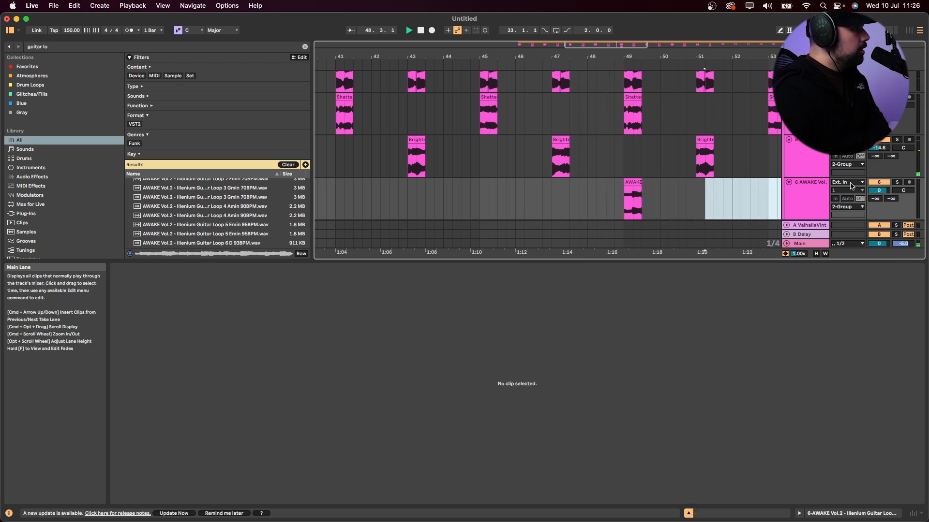
drag(877, 191, 876, 199)
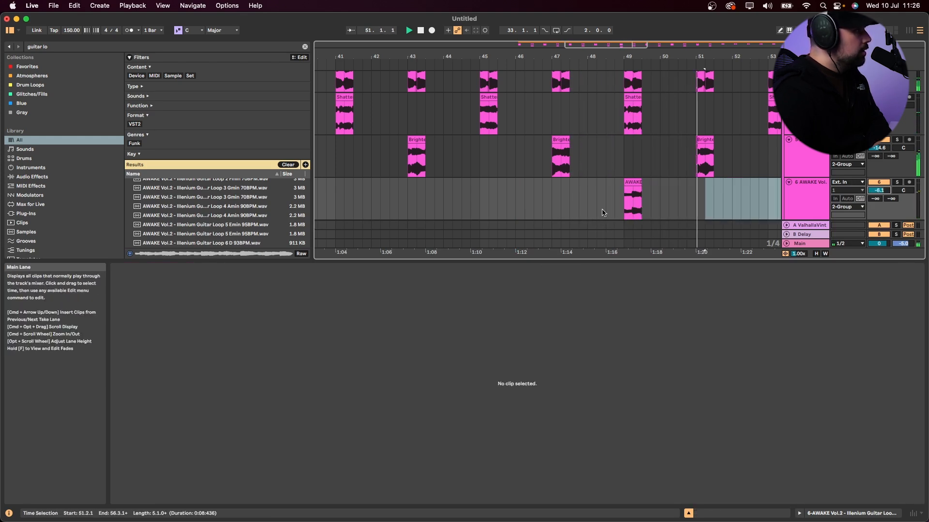
Step: Duplicate the four-bar guitar section starting at bar 49 to bar 53
click(697, 200)
key(minus)
key(minus)
drag(669, 200, 725, 199)
key(super+d)
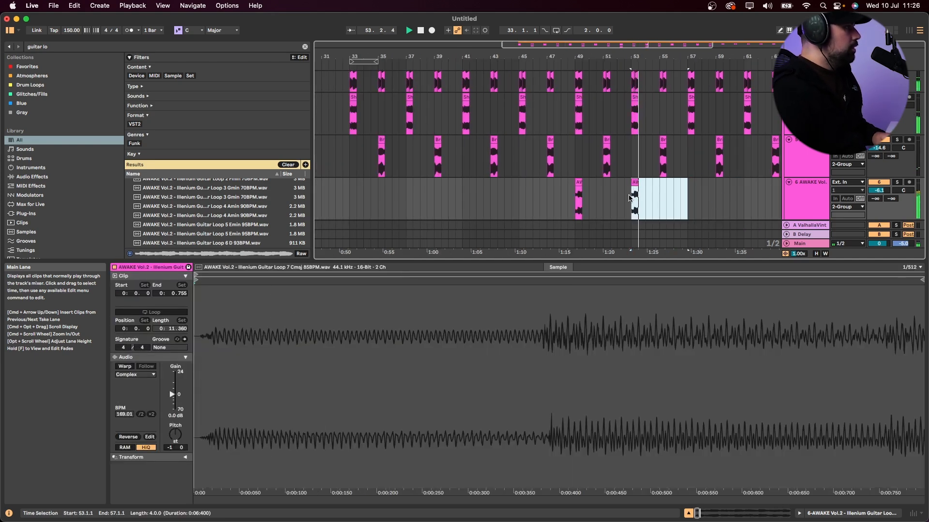
Step: Slide the audio inside the guitar chop at bar 53 to start at about 1.787 s and play it from bar 52.3
key(space)
drag(635, 211, 629, 212)
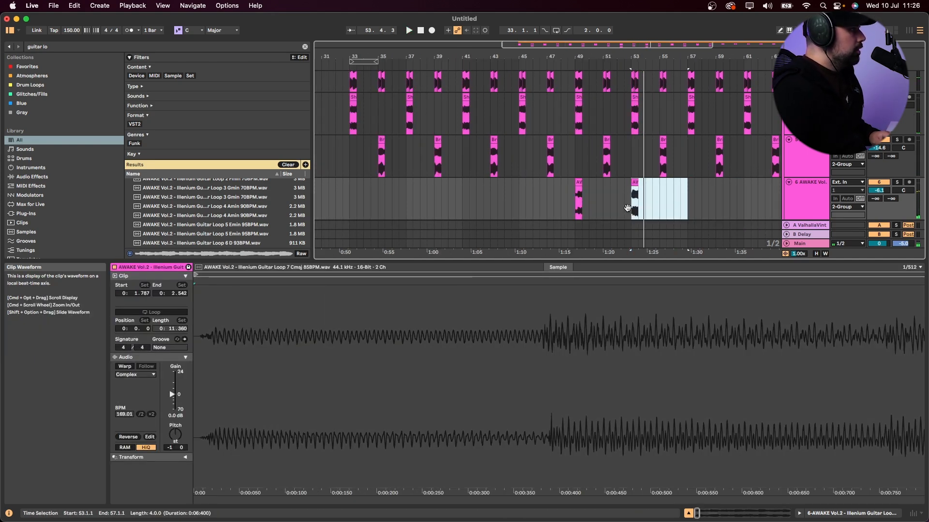
click(629, 202)
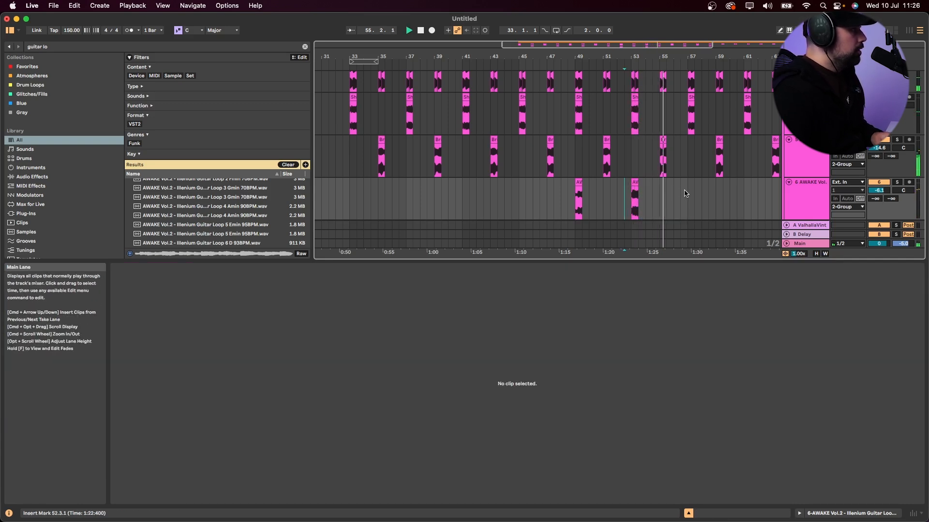
Step: Search the library for "eq" and add EQ Eight to the guitar track
key(super+f)
text(eq)
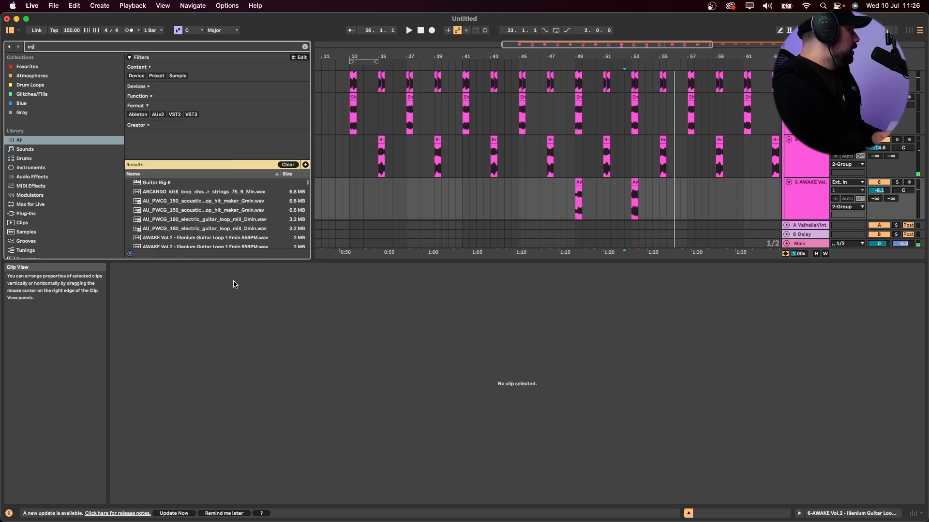
double_click(164, 211)
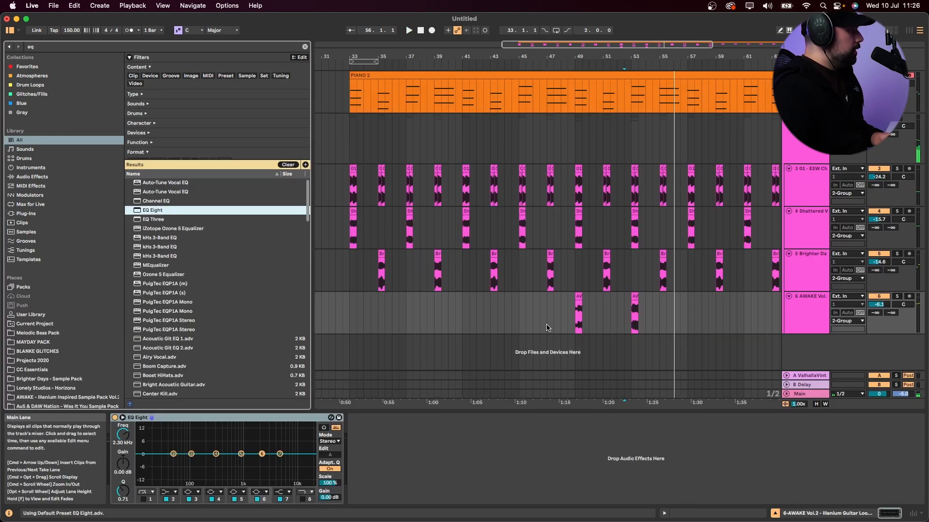
Step: Enable the low-cut band 1 in the guitar track's EQ Eight and set its frequency to 240 Hz
click(546, 328)
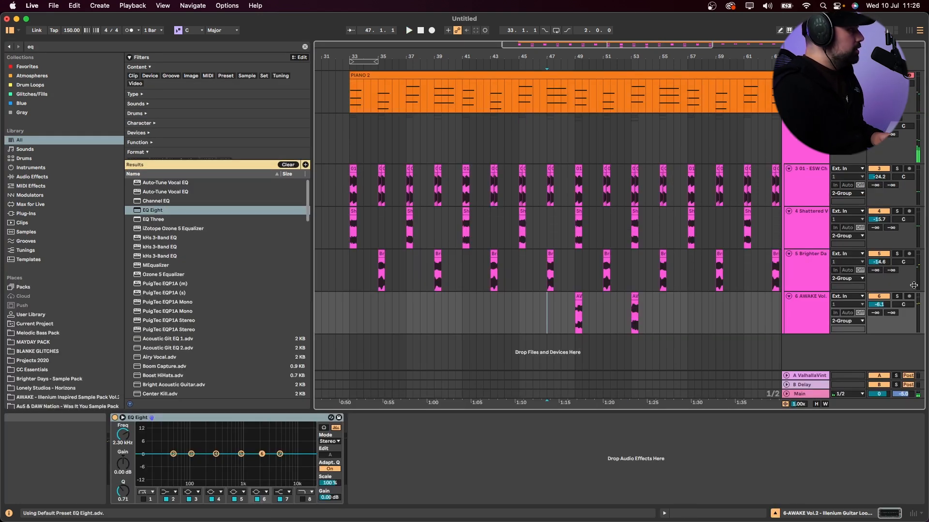
click(143, 499)
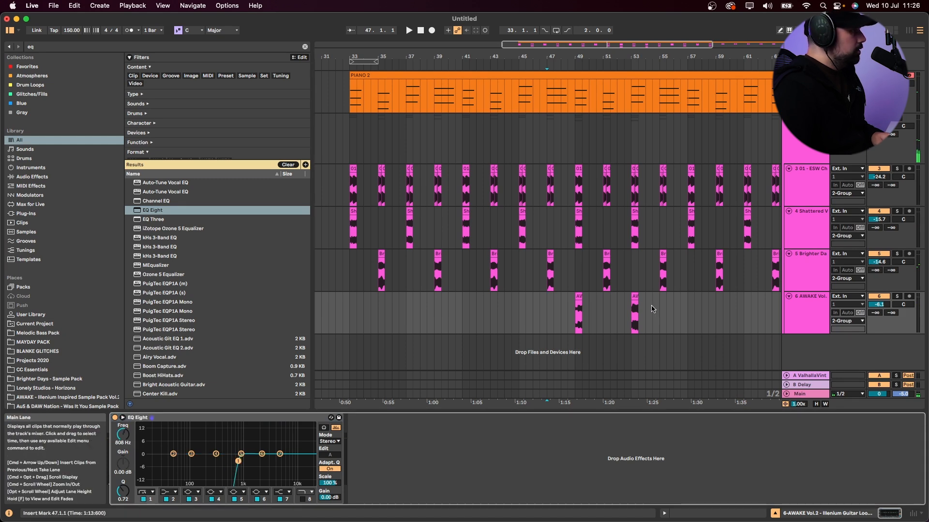
click(632, 298)
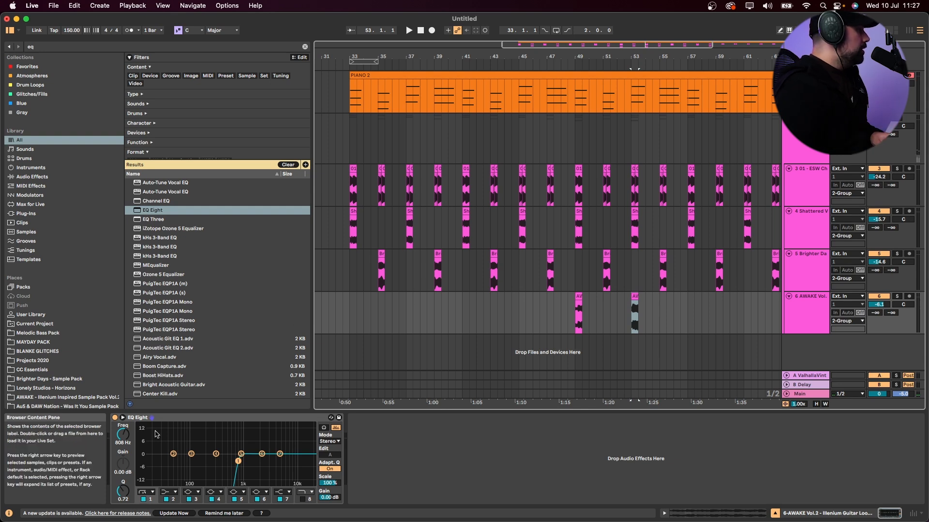
drag(123, 435, 123, 442)
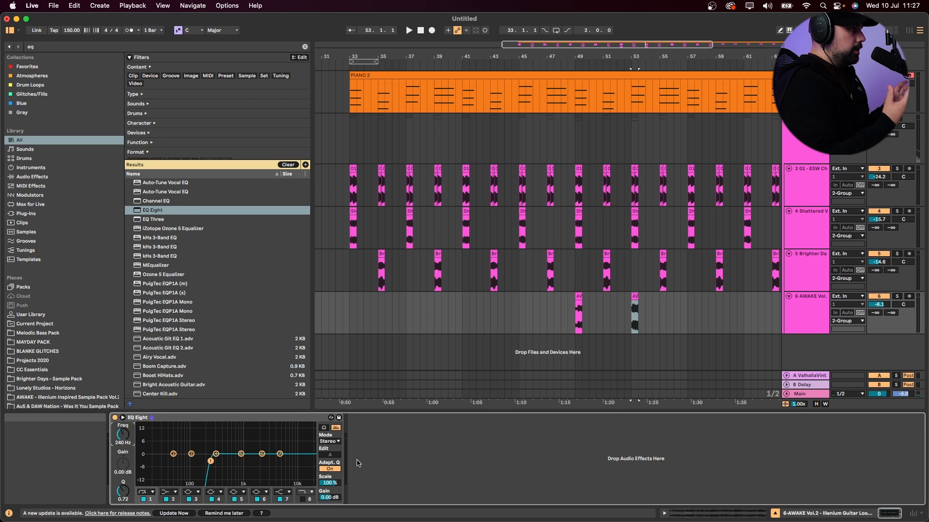
Step: Set low-cut band 1 in the guitar track's EQ Eight to about 337 Hz with a Q of 0.49
drag(590, 97, 662, 100)
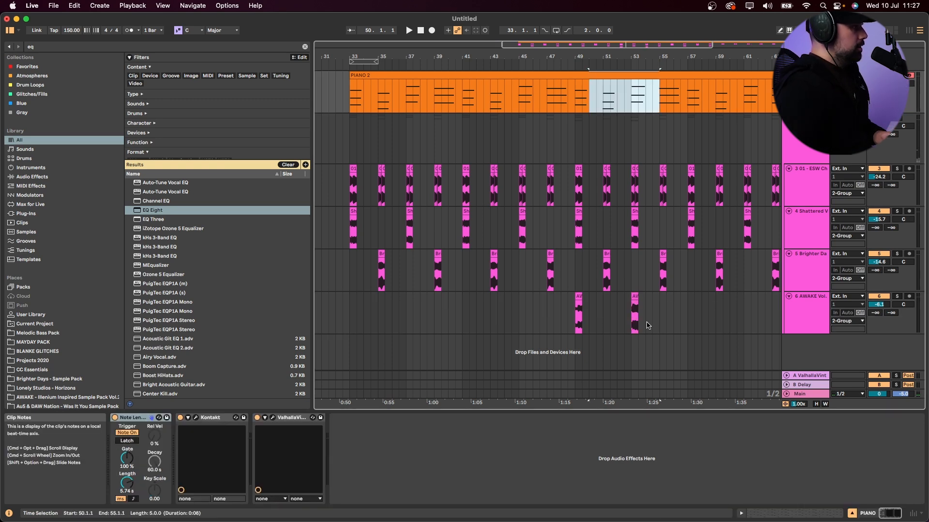
click(647, 331)
drag(211, 466, 219, 469)
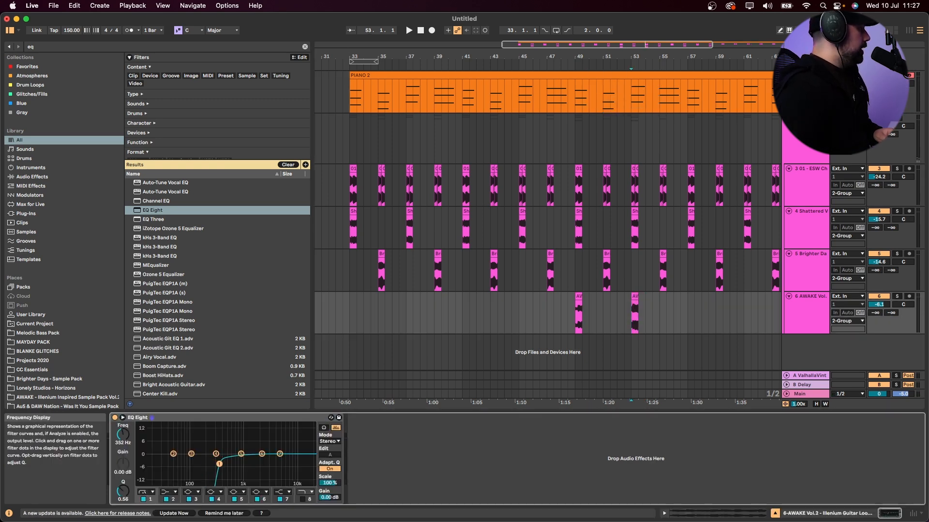
Step: Play the arrangement from bar 48.3 to audition the two guitar chops with the other layers, and stop playback
click(638, 319)
click(574, 325)
click(568, 324)
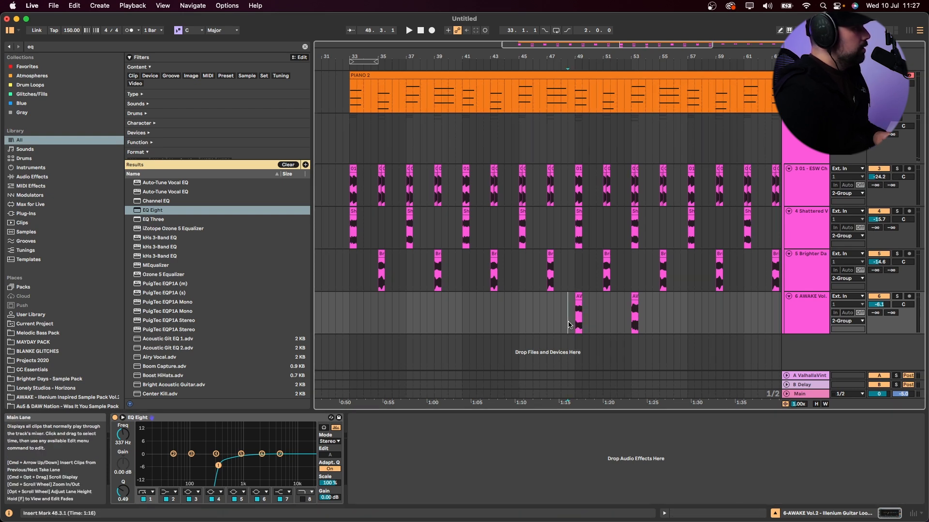
key(space)
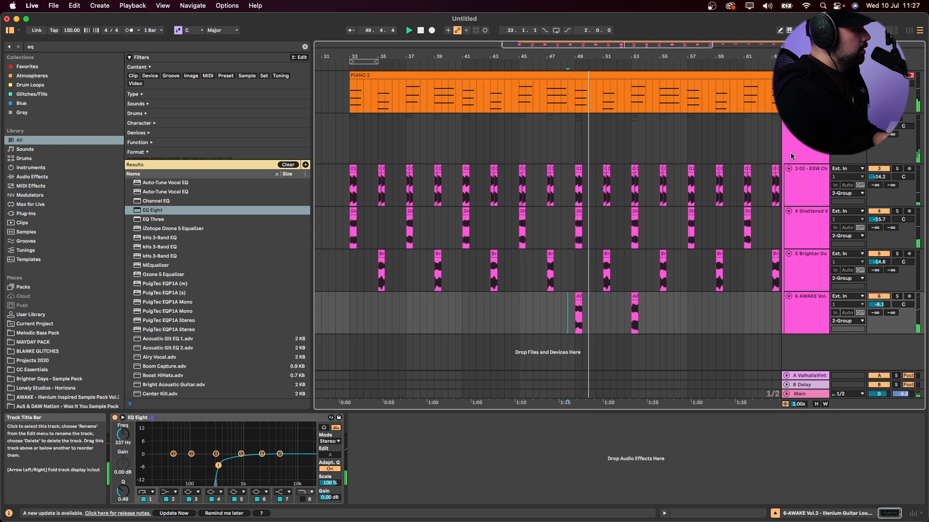
click(805, 302)
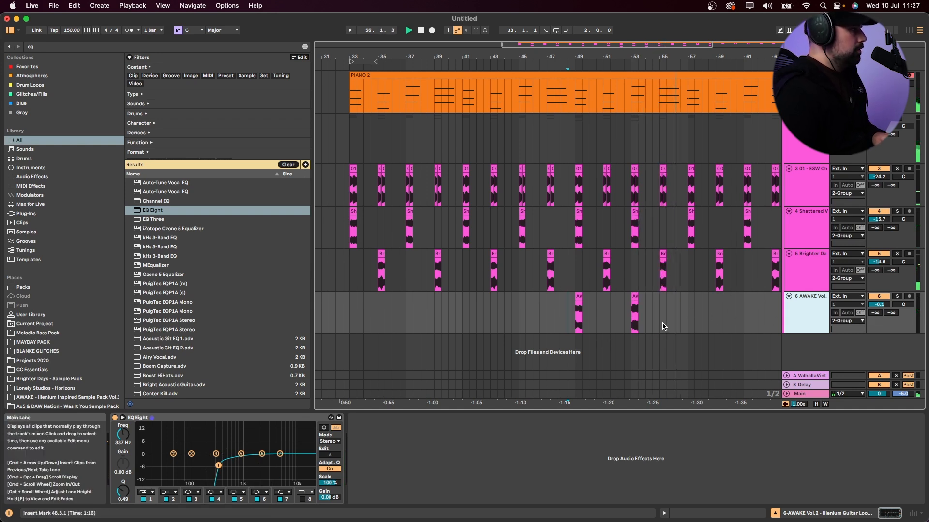
click(660, 139)
key(space)
Step: Compare the texture group's sound with its atmosphere rack bypassed and re-enabled during playback
click(115, 418)
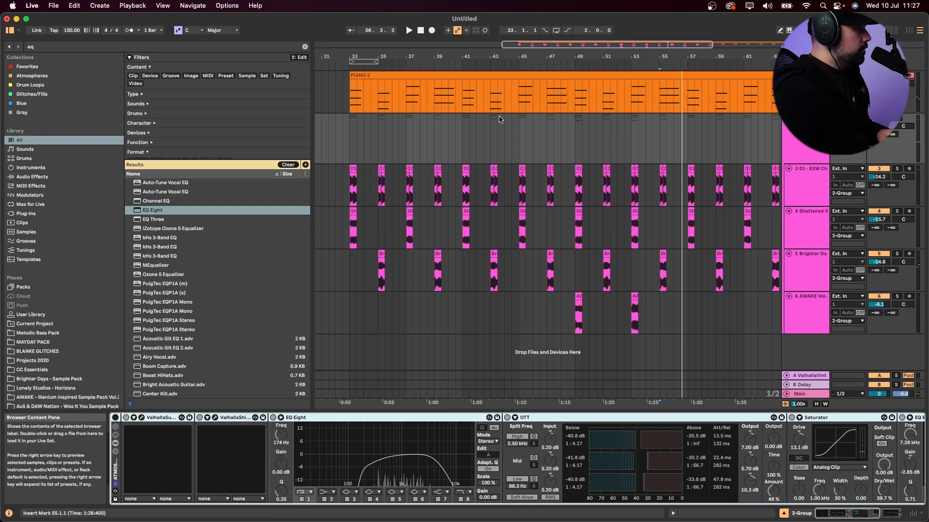
click(351, 151)
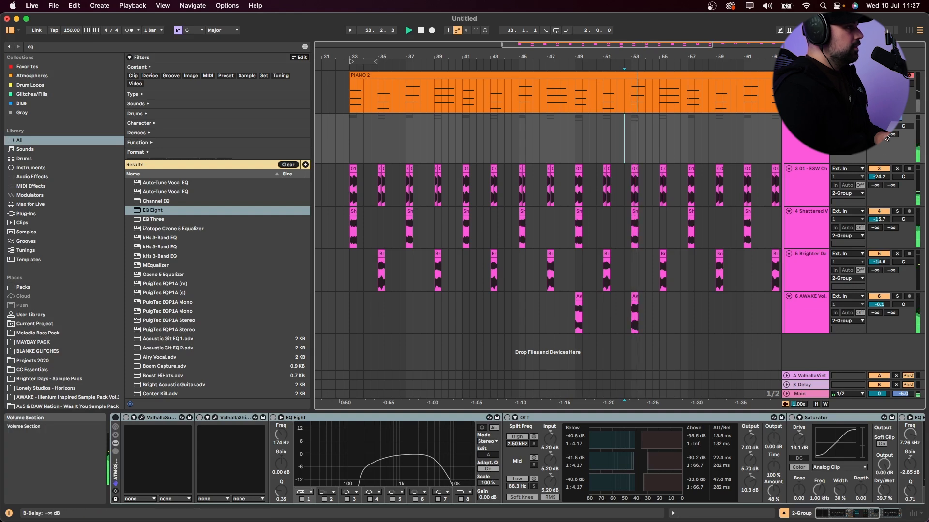
key(space)
click(116, 417)
key(space)
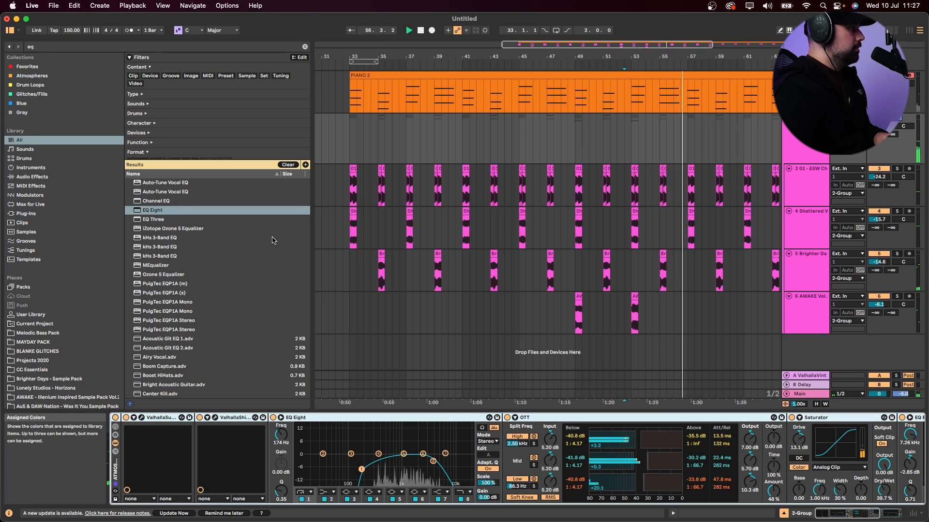
click(897, 118)
click(879, 118)
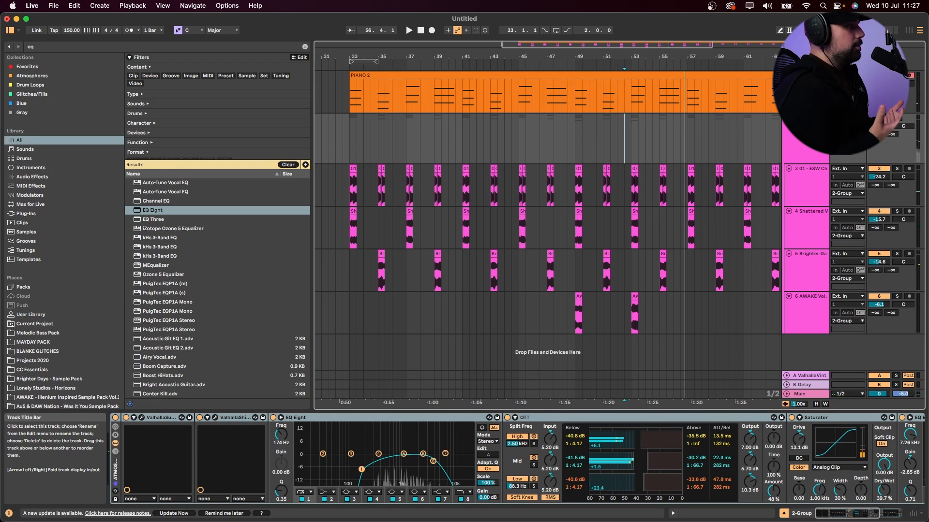
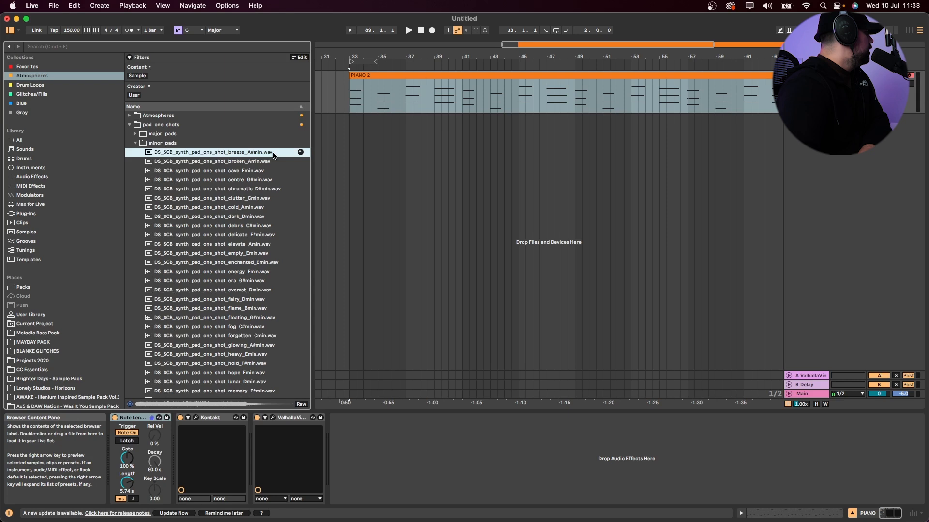
Step: Preview several minor pad one-shots and place DS_SCB_synth_pad_one_shot_cold_Amin.wav on a new audio track at bar 31
click(264, 180)
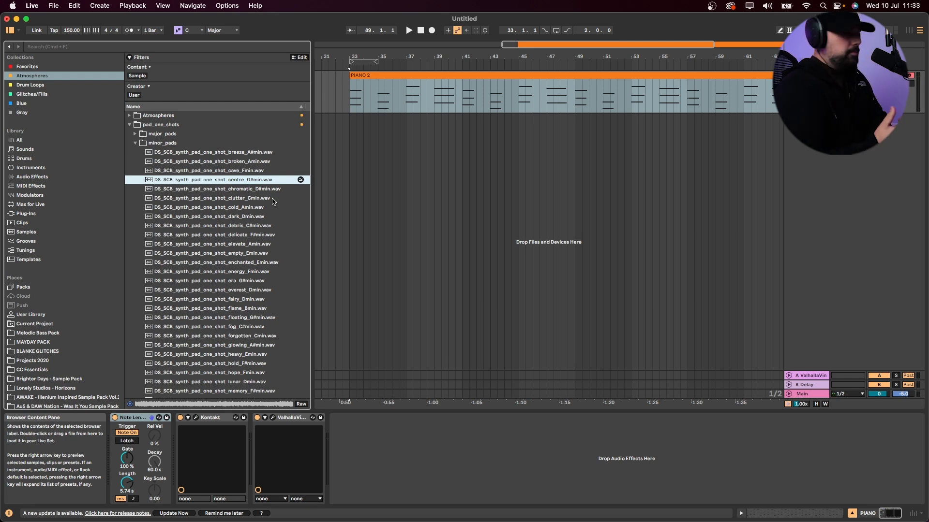
key(Down)
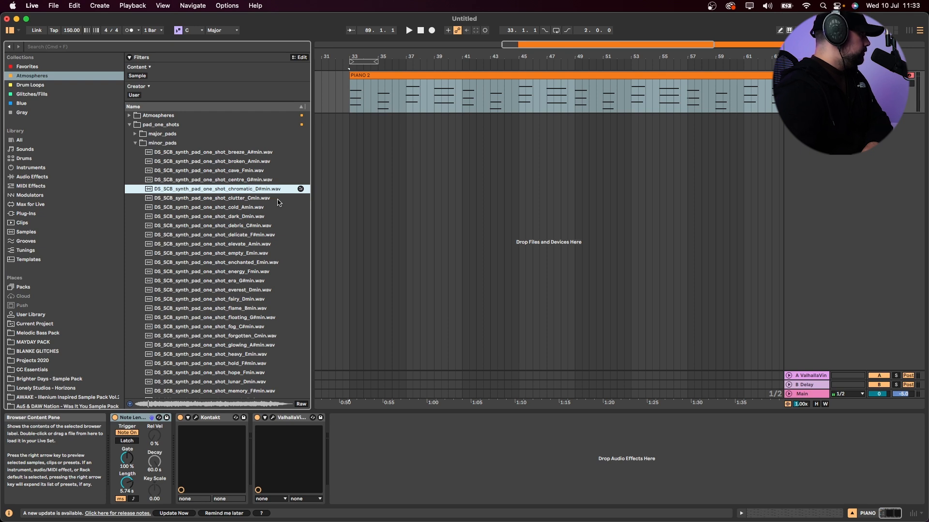
click(251, 218)
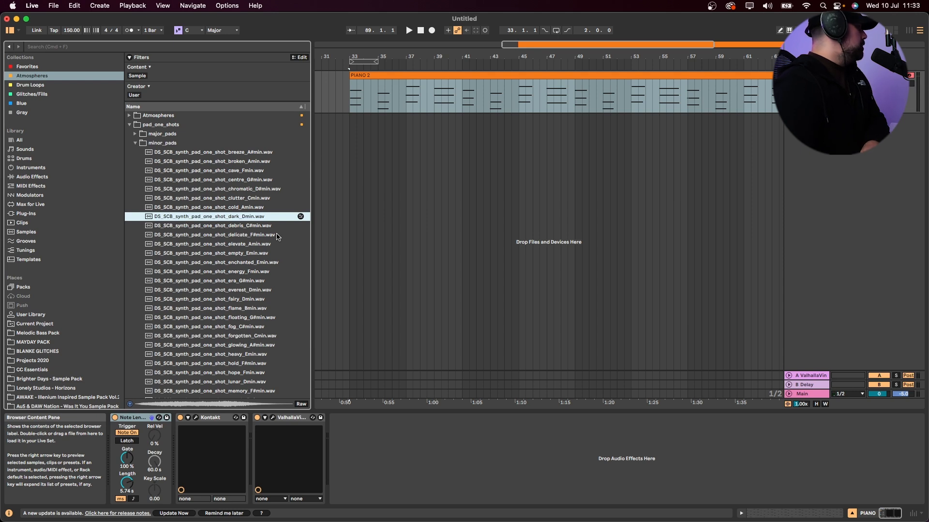
key(Up)
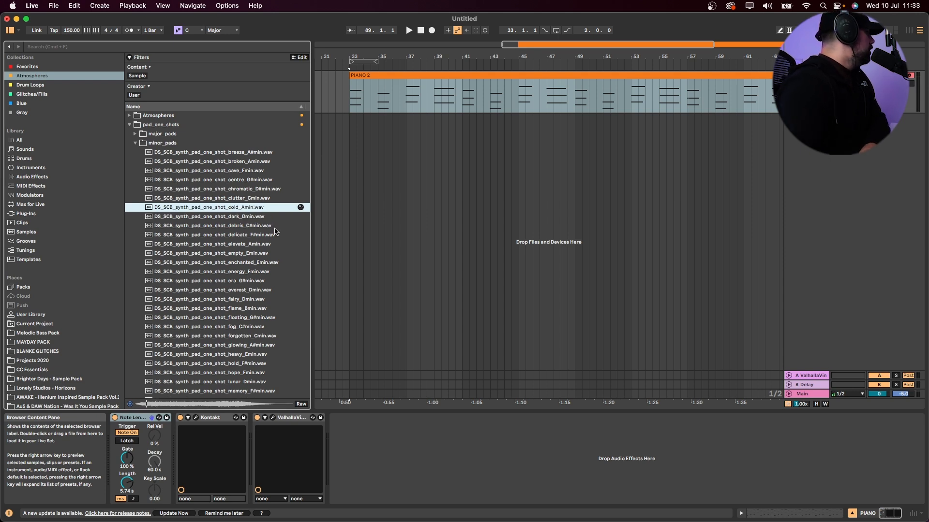
mouse_move(220, 211)
mouse_down()
mouse_move(345, 145)
mouse_move(361, 116)
mouse_up()
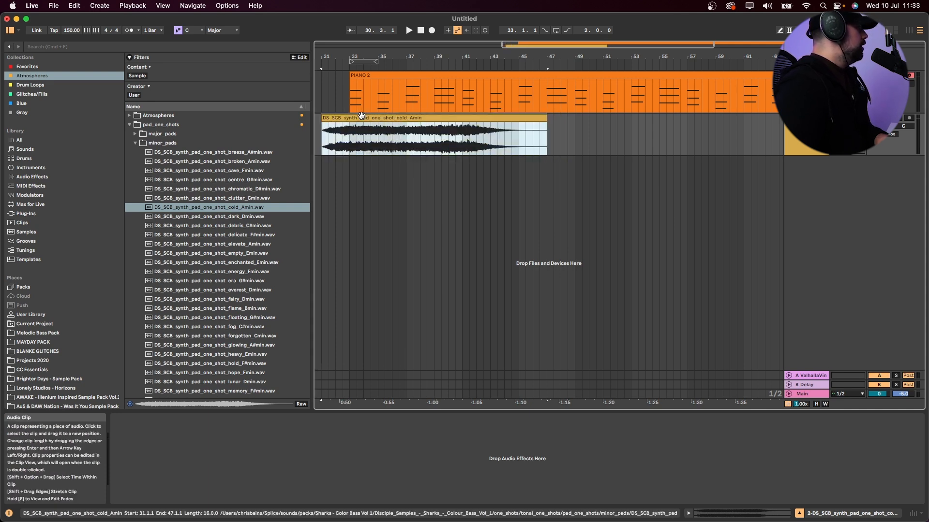
Step: Turn off warping for the cold_Amin pad clip and lower its track volume to about -12.4 dB
double_click(361, 116)
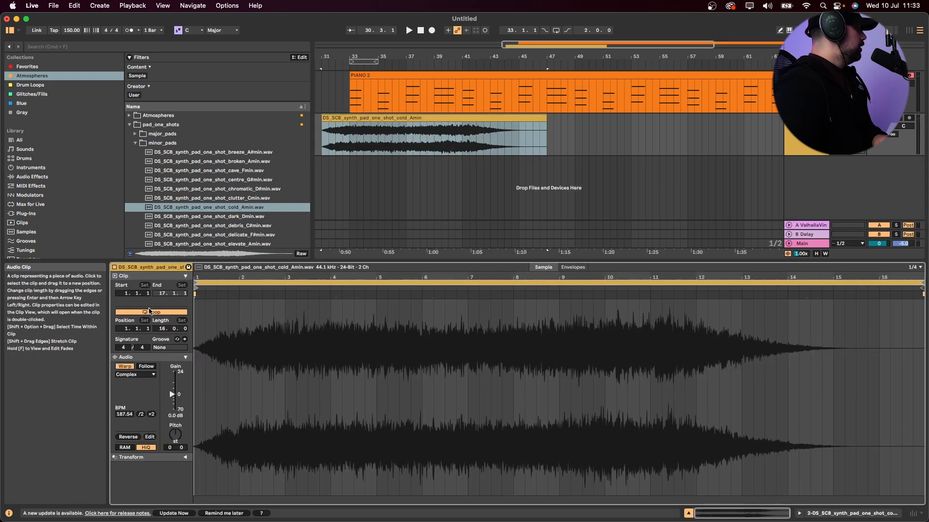
click(127, 367)
key(shift+Tab)
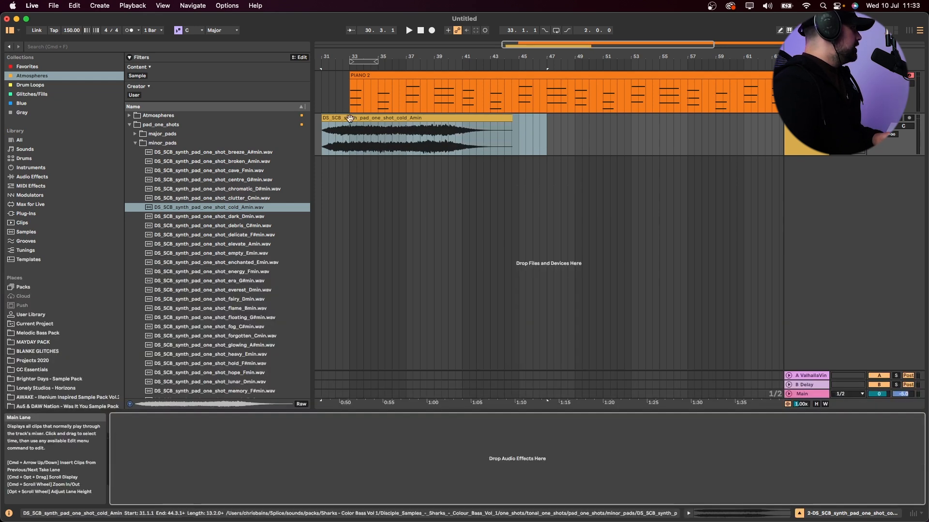
click(806, 137)
drag(878, 126, 878, 137)
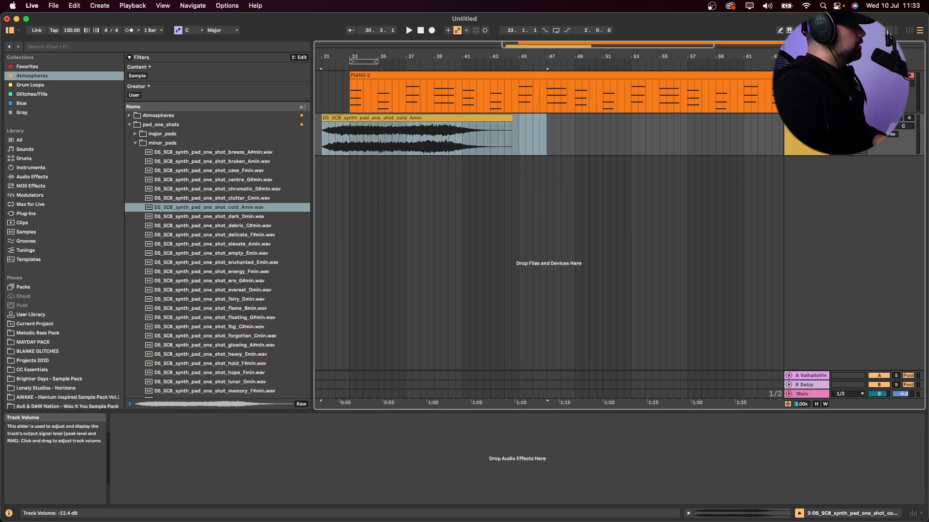
Step: Search the library for "eq" and add EQ Eight to the pad track
key(super+f)
text(eq)
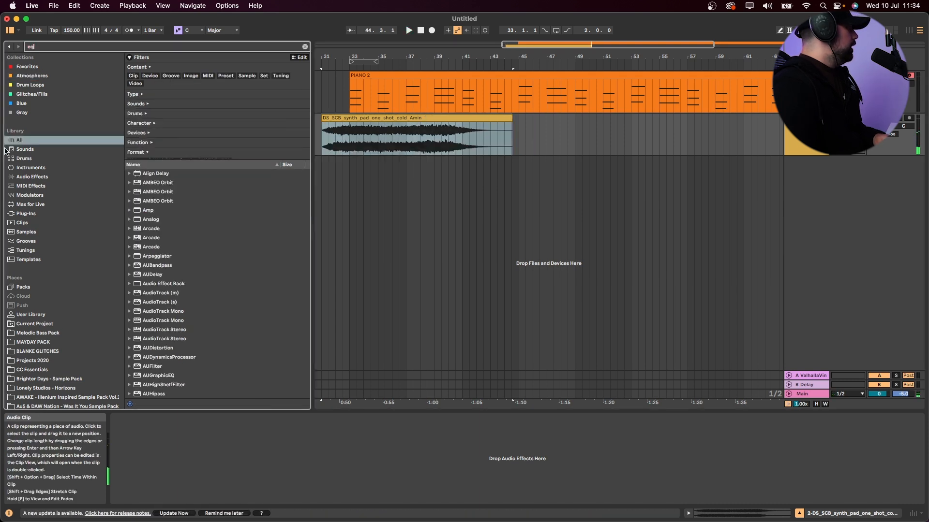
double_click(151, 211)
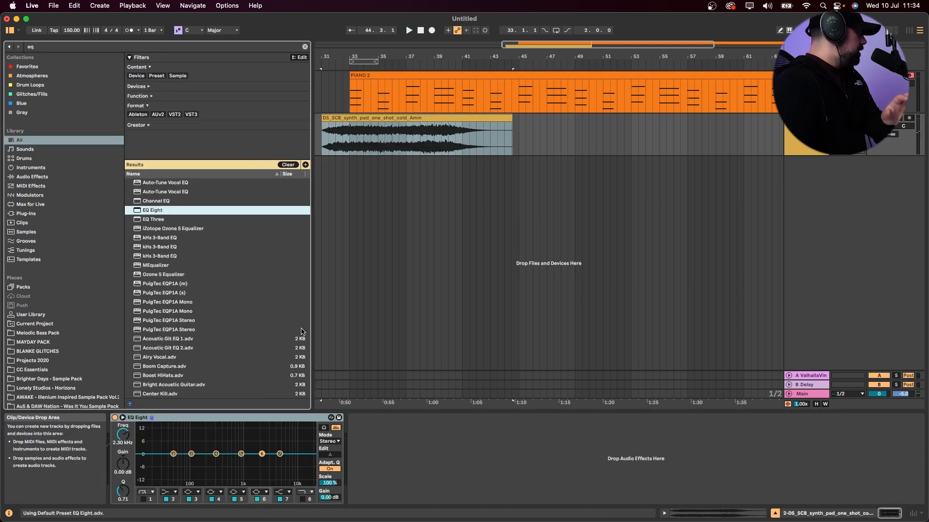
Step: Enable low-cut band 1 in the pad's EQ Eight at 186 Hz with a Q of 0.25, and readjust the track volume during playback
click(140, 461)
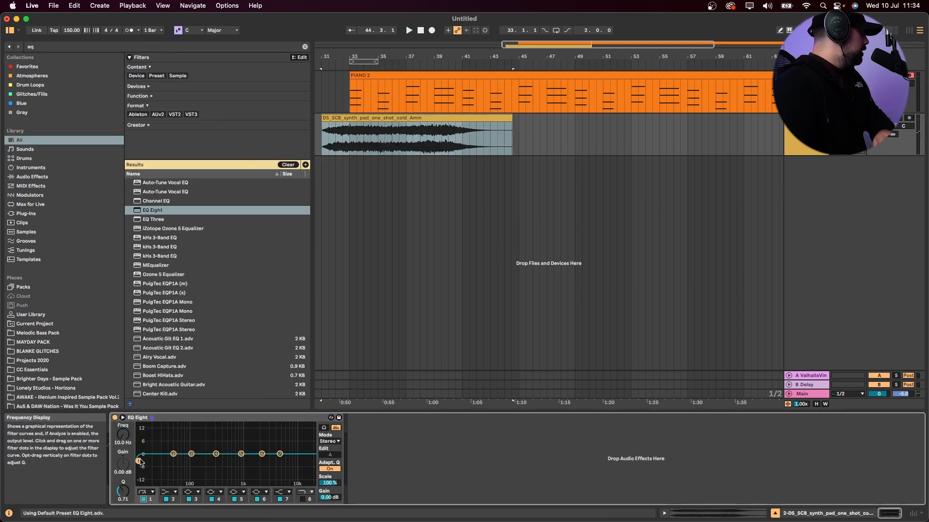
drag(195, 461, 205, 473)
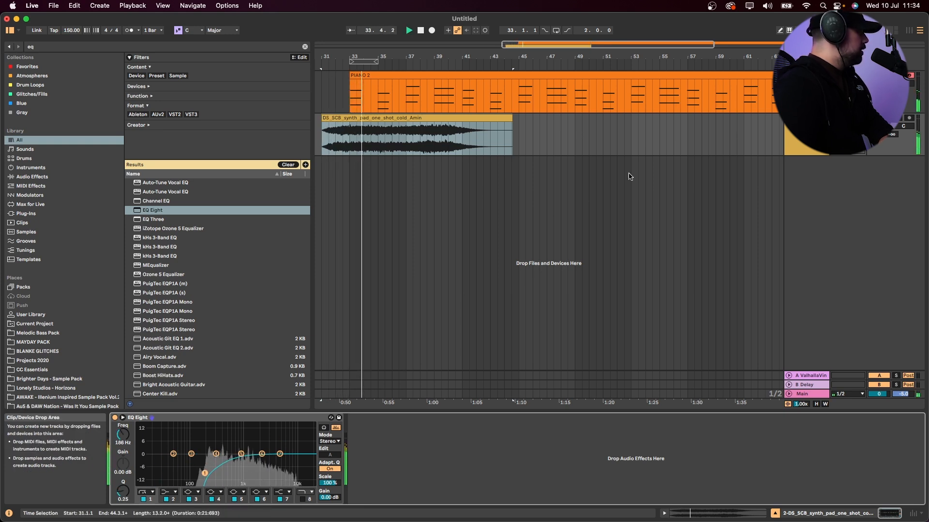
drag(879, 125, 879, 134)
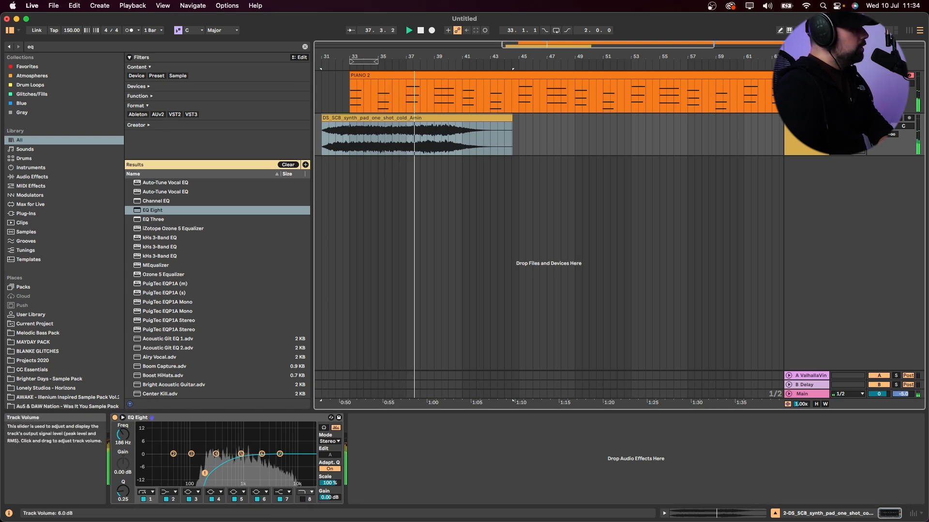
key(space)
key(space)
Step: Delete the Valhalla, Kontakt and Note Length devices from the piano track
click(382, 75)
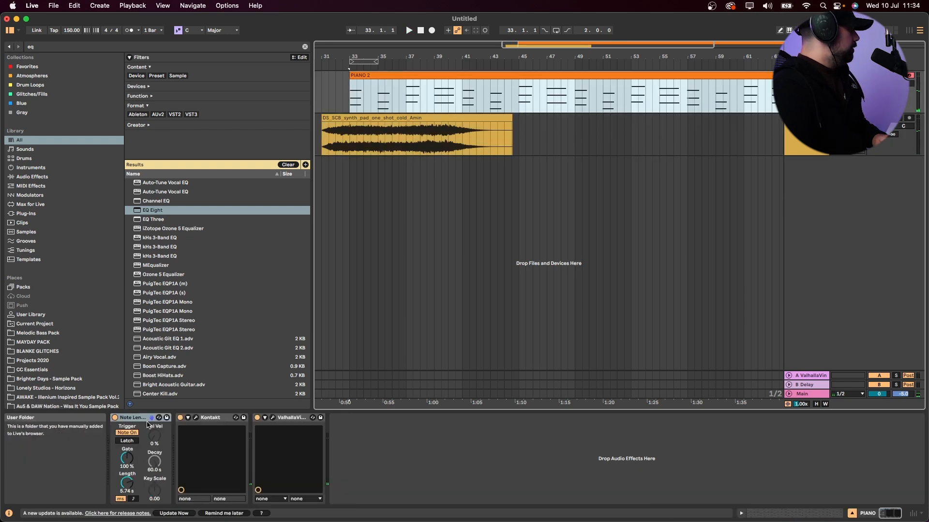
click(293, 423)
key(BackSpace)
key(BackSpace)
key(BackSpace)
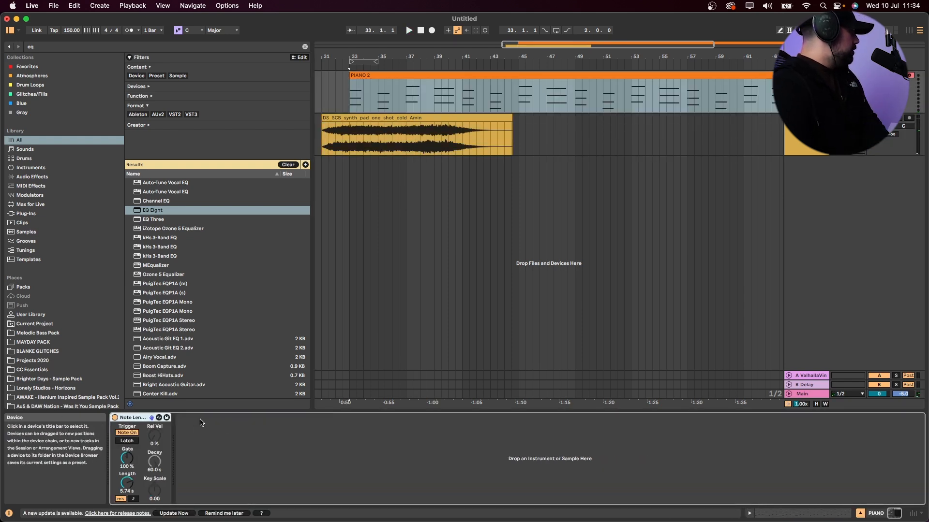
Step: Search the library for "cc keysc" and load the CC KEYSCAPE.adg preset on the piano track
key(super+f)
text(c)
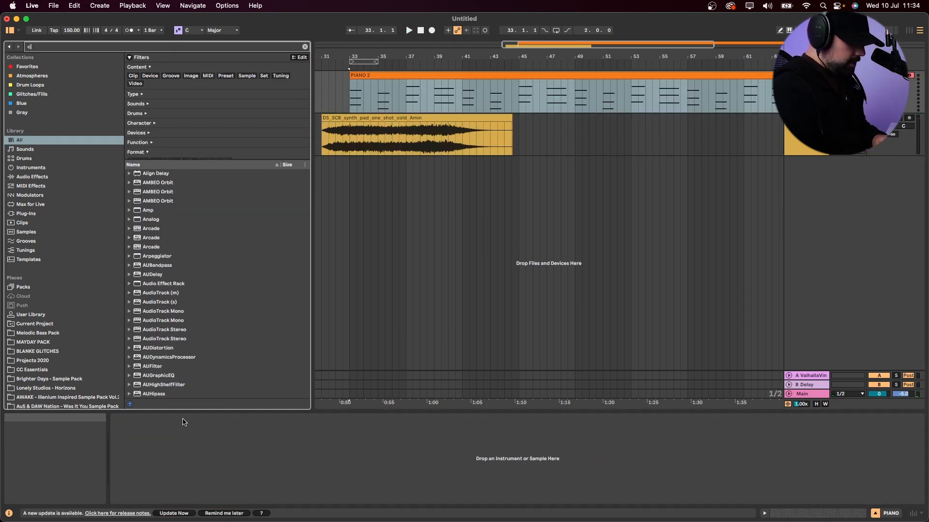
text(c keysc)
key(Down)
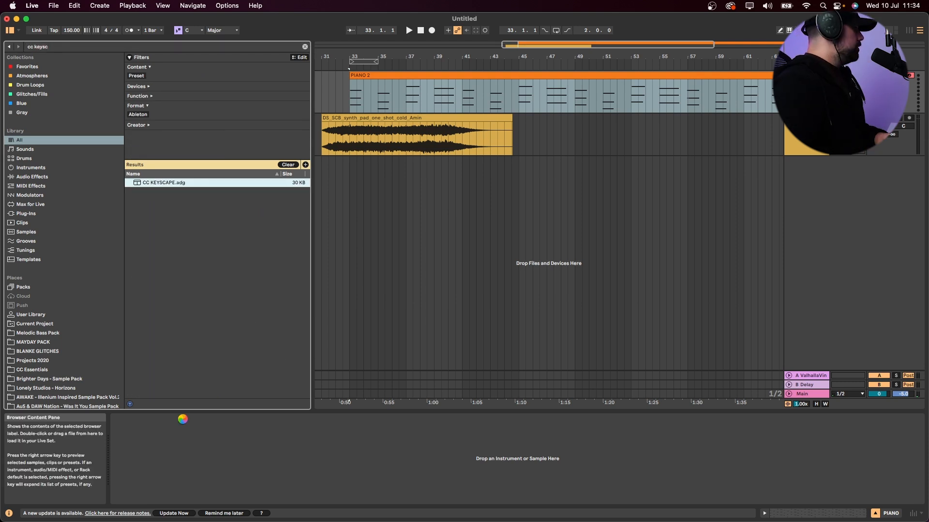
Step: Play the arrangement with the Keyscape piano and close the RC-20, Valhalla and Keyscape plug-in windows
key(space)
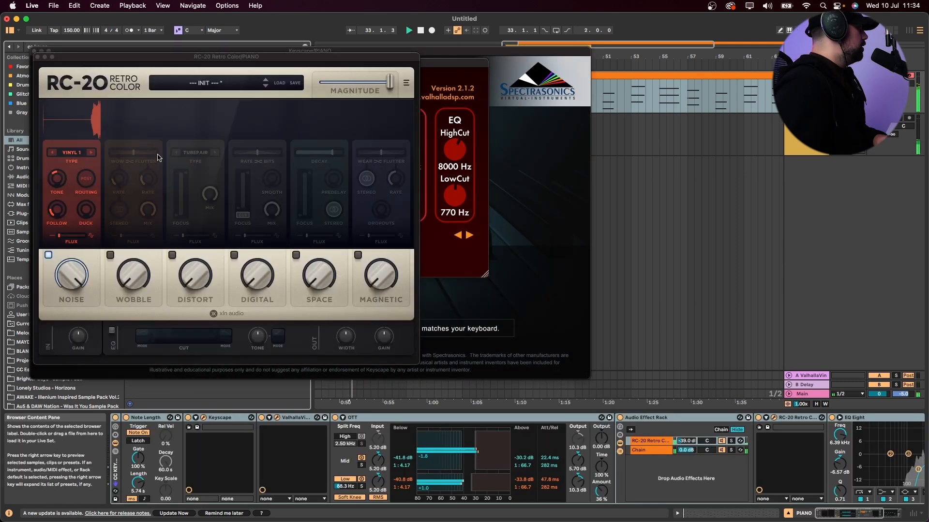
key(alt+super+p)
key(alt+super+p)
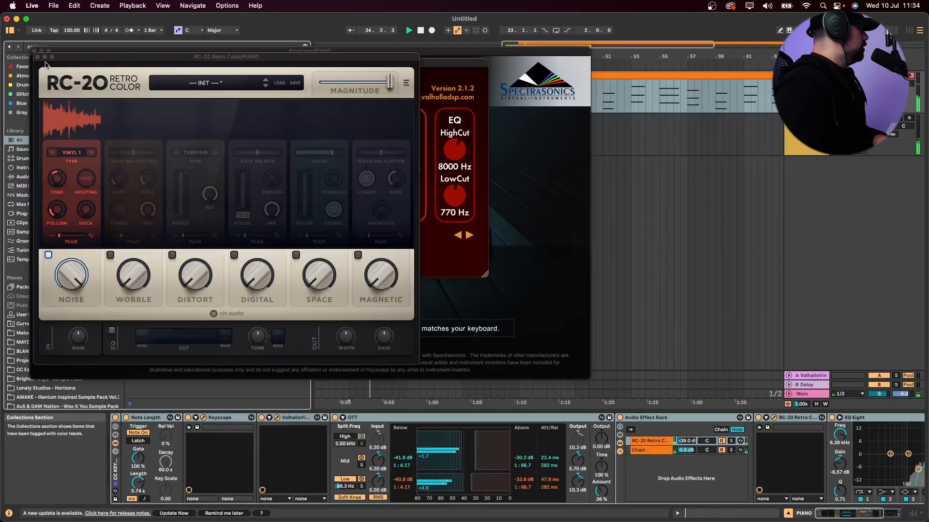
click(38, 57)
click(41, 63)
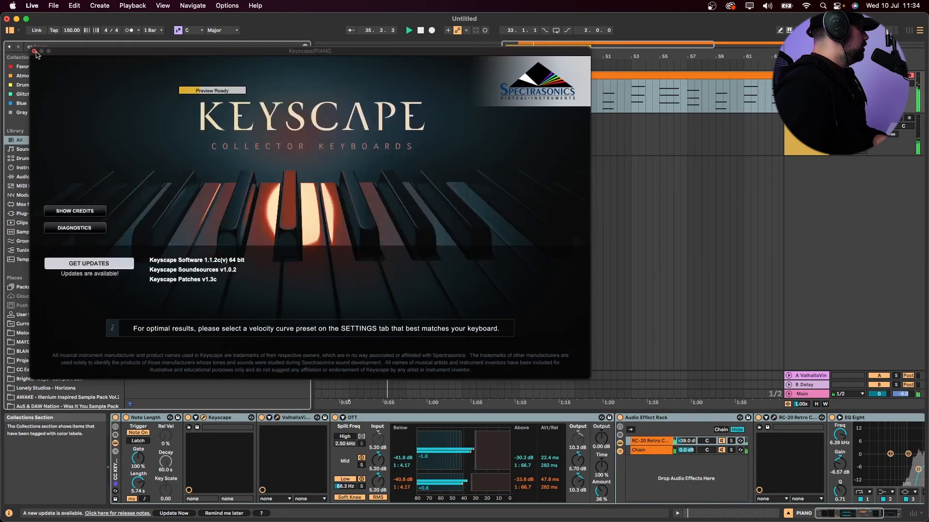
click(34, 51)
Step: Clear the library search, stop playback and place the insert marker at bar 33 on the piano track
click(347, 154)
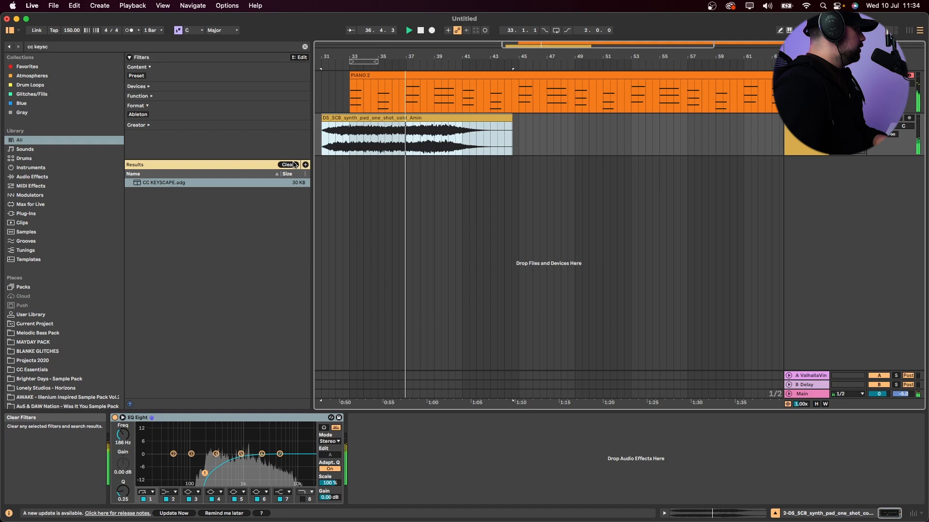
click(290, 165)
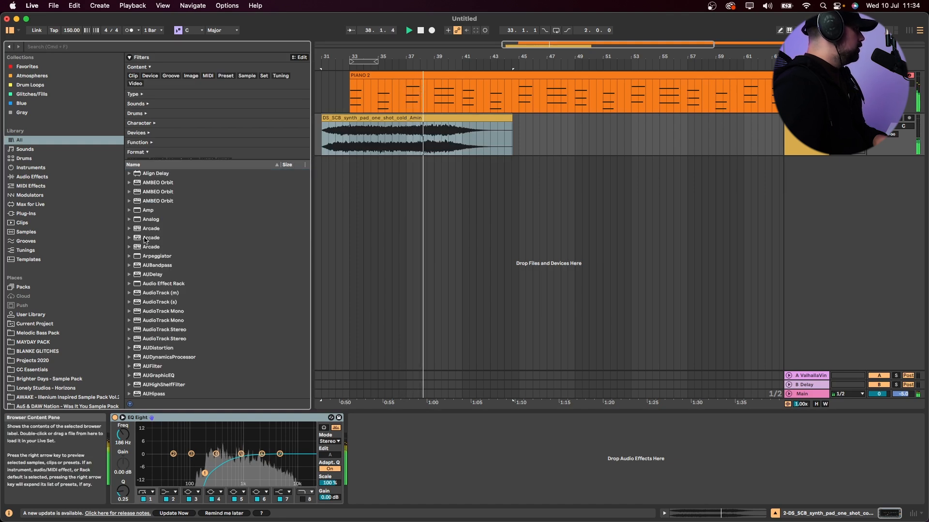
click(450, 142)
click(804, 119)
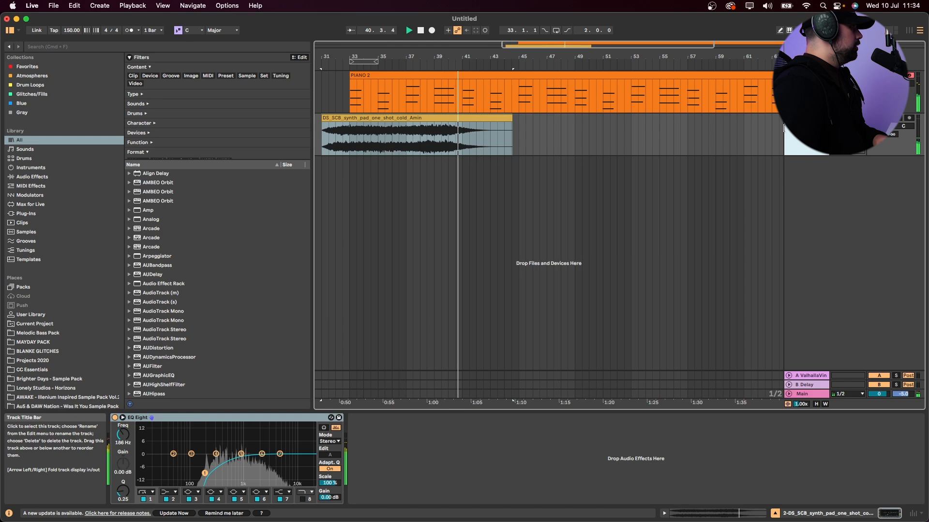
key(space)
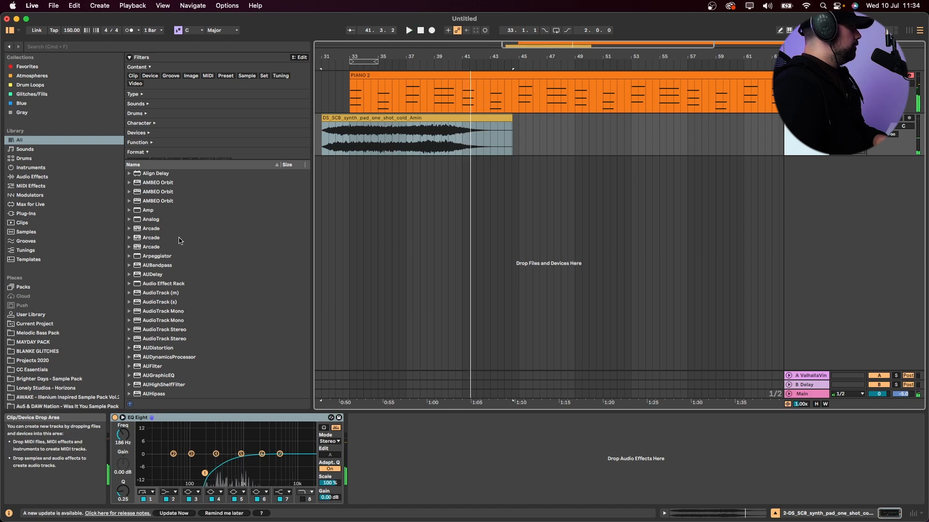
click(353, 101)
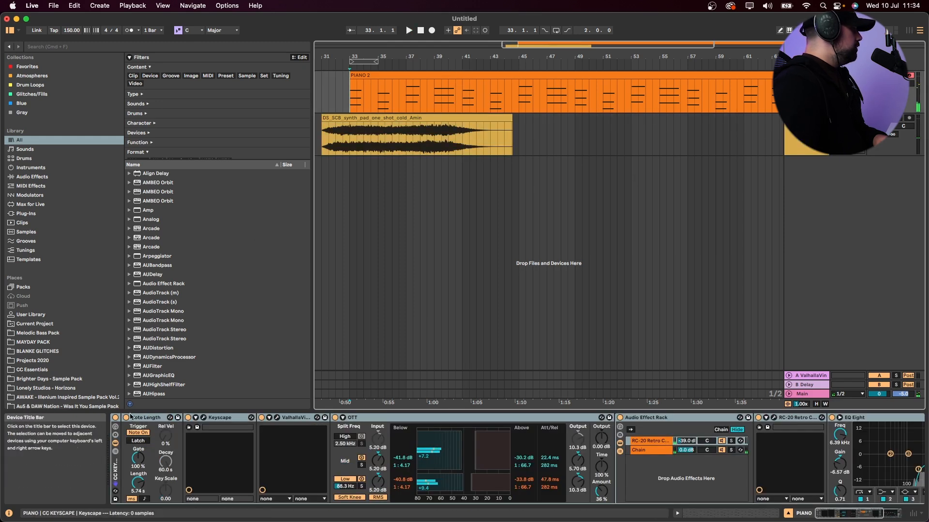
Step: Make all notes in the PIANO 2 clip legato and play the piano together with the cold pad
double_click(421, 73)
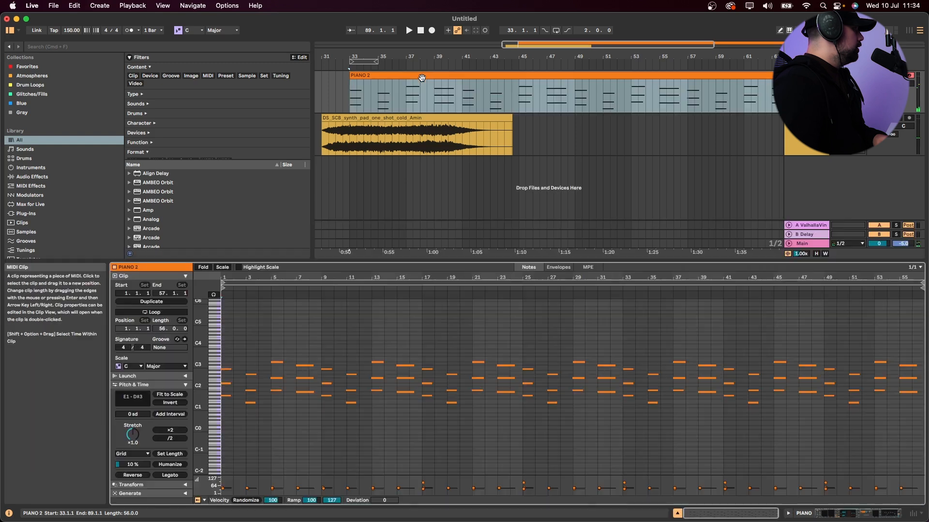
key(super+a)
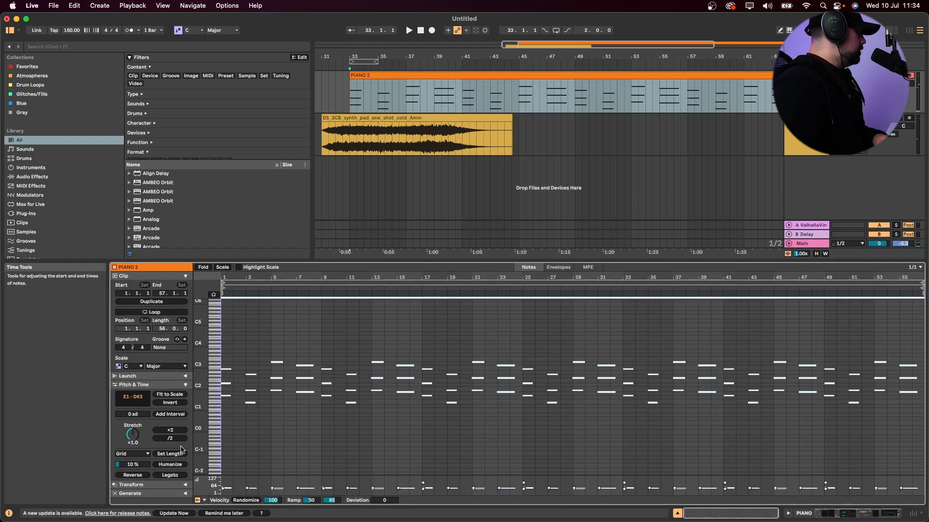
click(169, 475)
key(space)
key(shift+Tab)
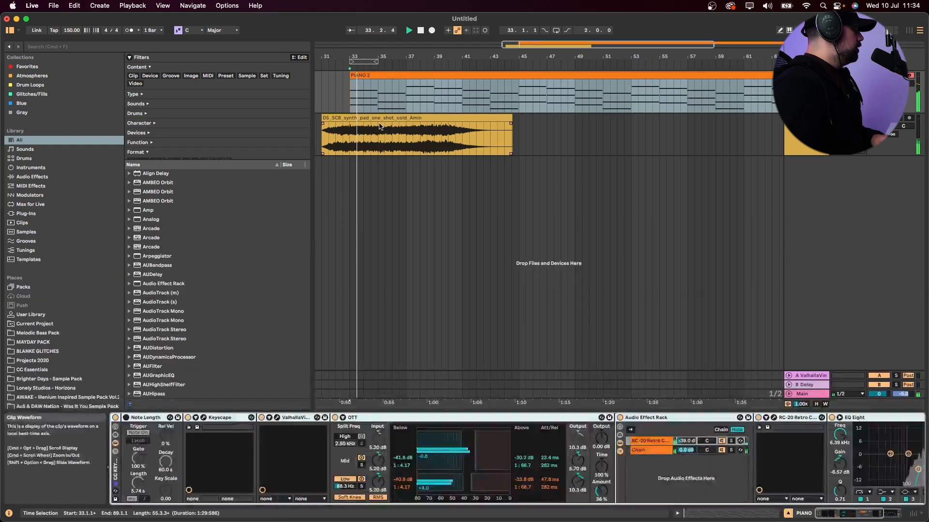
click(464, 118)
click(806, 120)
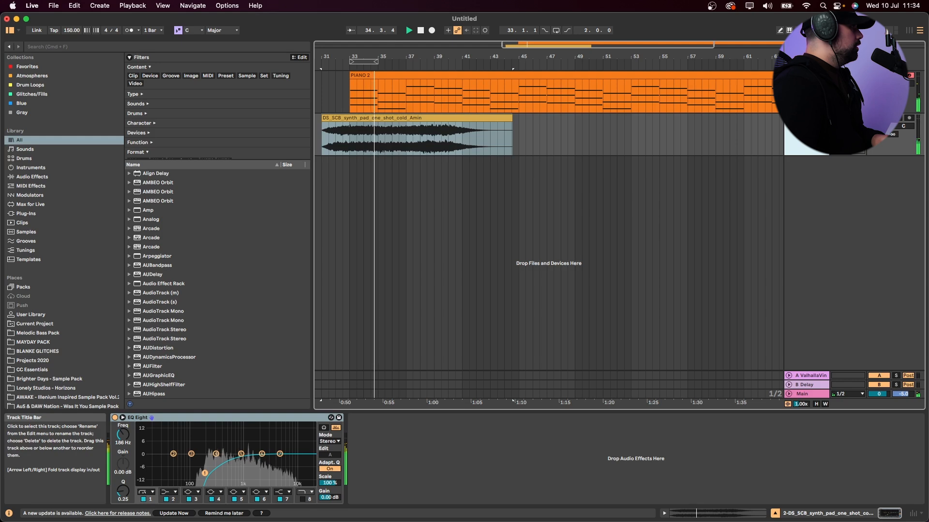
key(space)
Step: Search the library for "eq" and add an EQ Eight to the end of the piano track's device chain
click(806, 76)
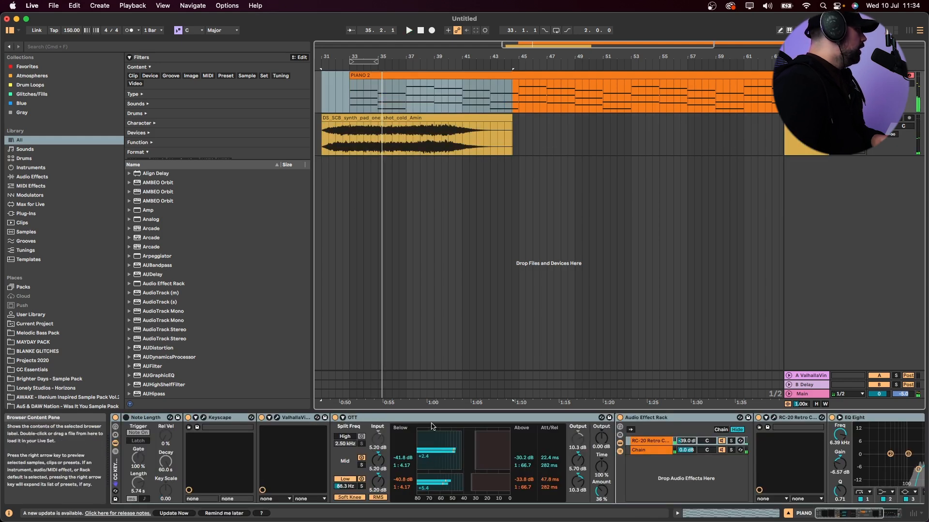
key(space)
key(space)
scroll(866, 443, right, 9)
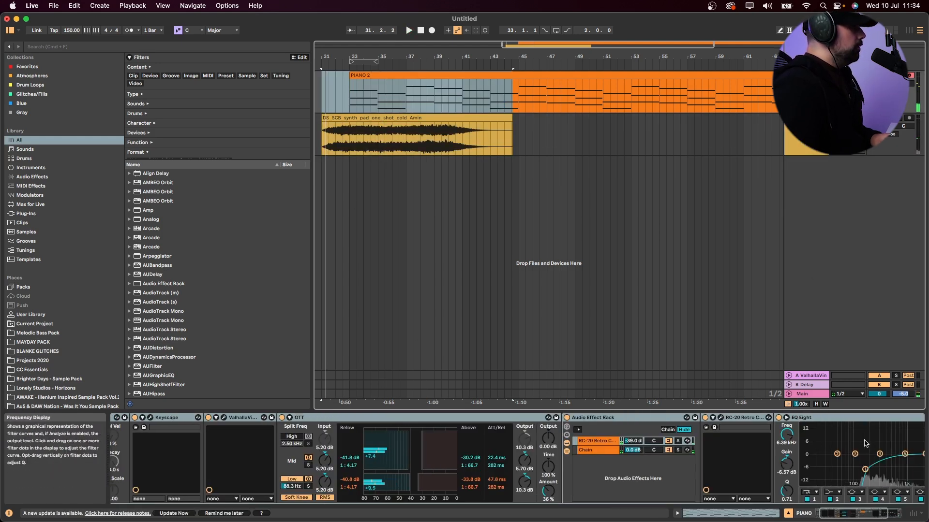
key(super+f)
text(eq)
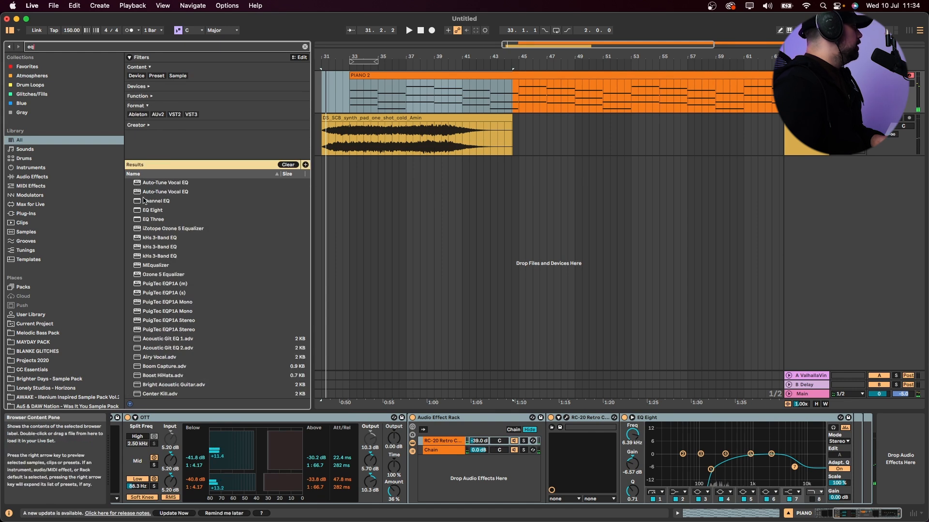
click(156, 211)
double_click(156, 211)
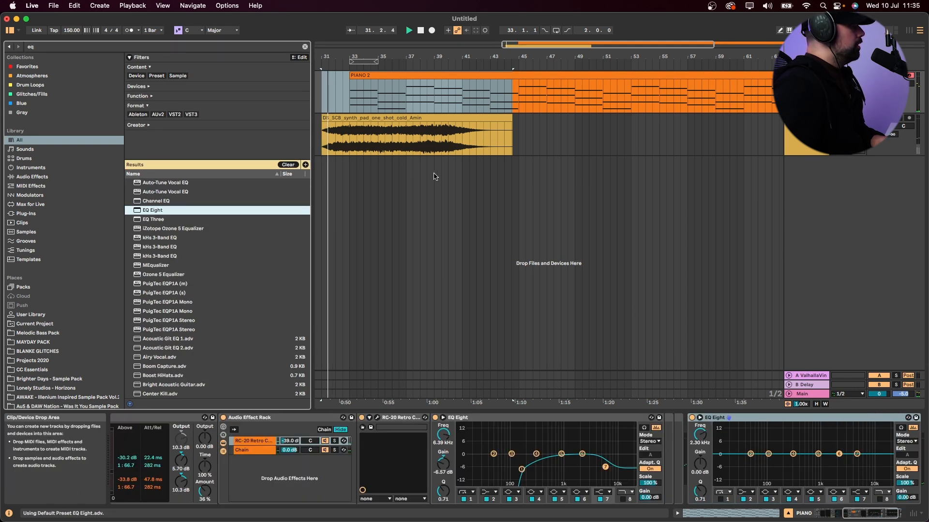
Step: Play the piano clip and enable band 8 of the new EQ Eight as a low-pass at about 2.72 kHz
click(396, 75)
key(space)
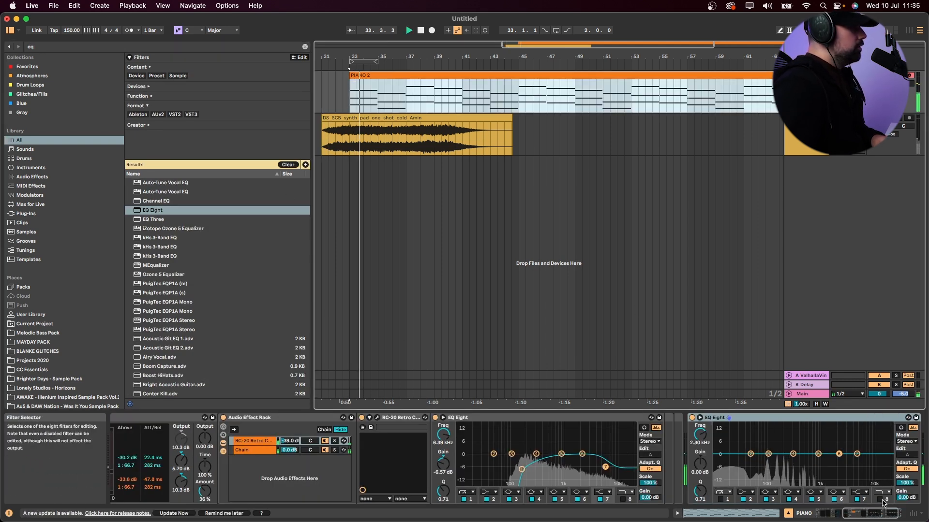
click(880, 483)
click(880, 499)
drag(890, 459, 842, 463)
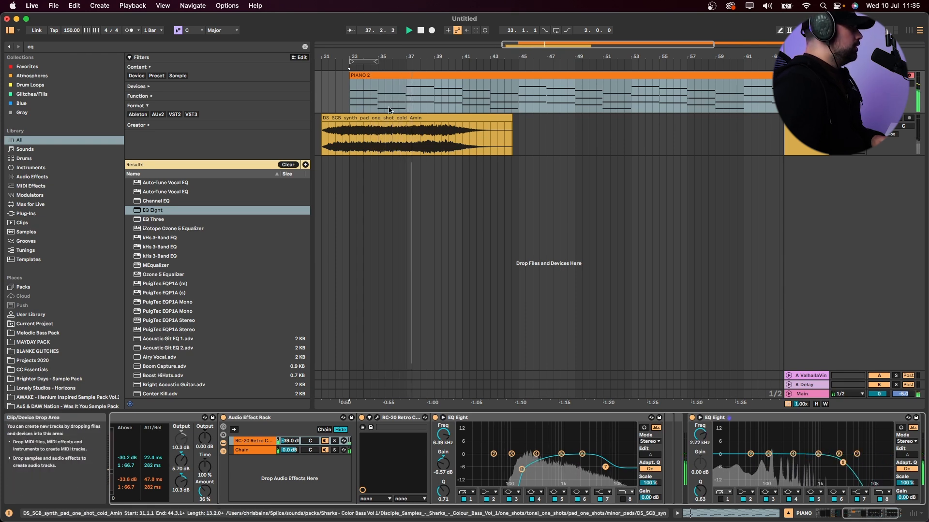
Step: Clear the search, stop playback and place DS_SCB_synth_pad_one_shot_elevate_Amin.wav from the Atmospheres collection on a new audio track
click(368, 117)
click(288, 164)
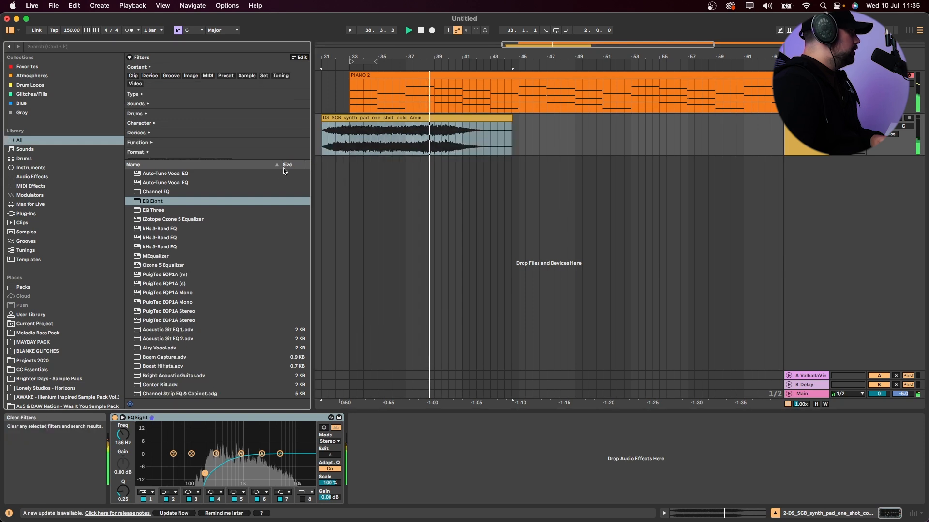
click(45, 76)
key(space)
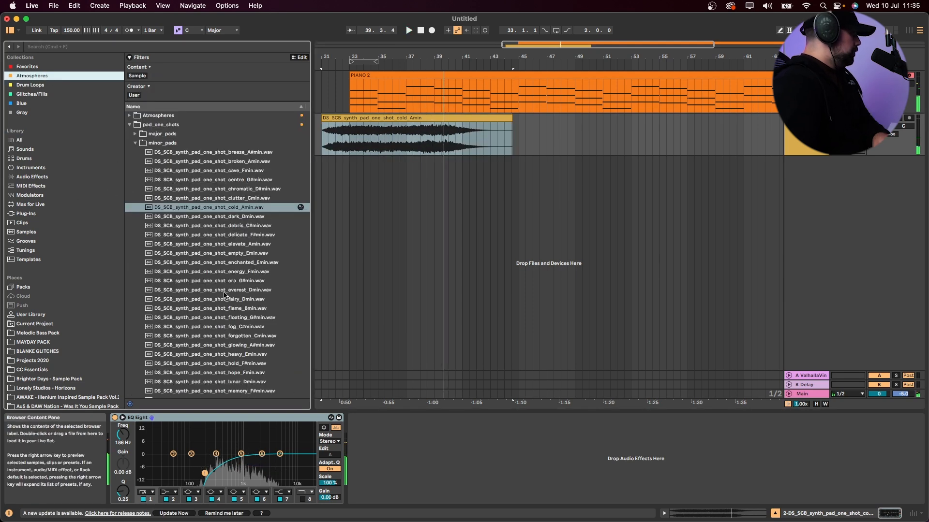
click(270, 244)
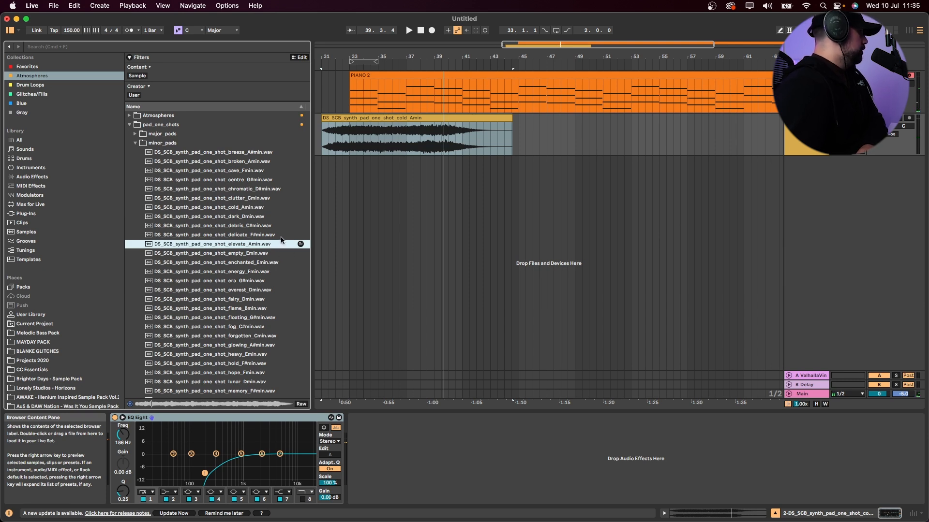
drag(224, 248, 356, 191)
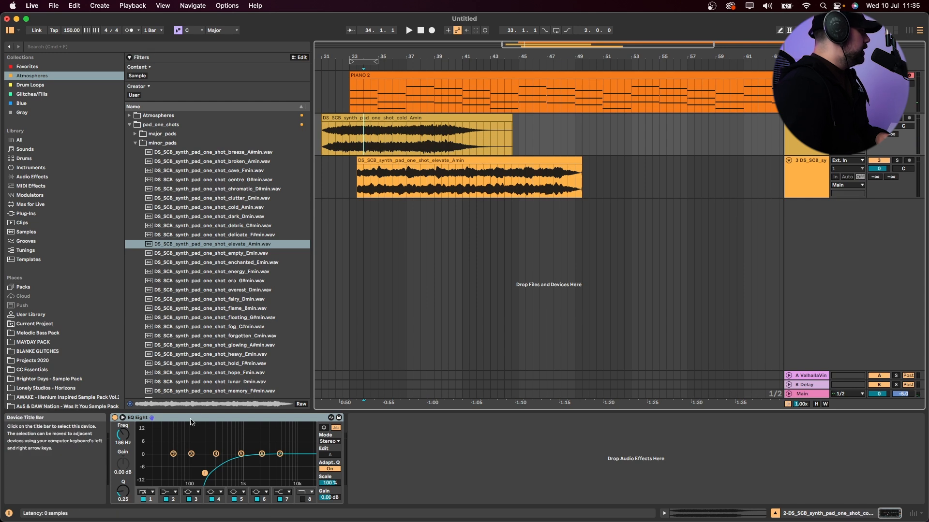
Step: Add a fade-in to the elevate pad clip and move it to start at bar 37
click(378, 168)
click(390, 173)
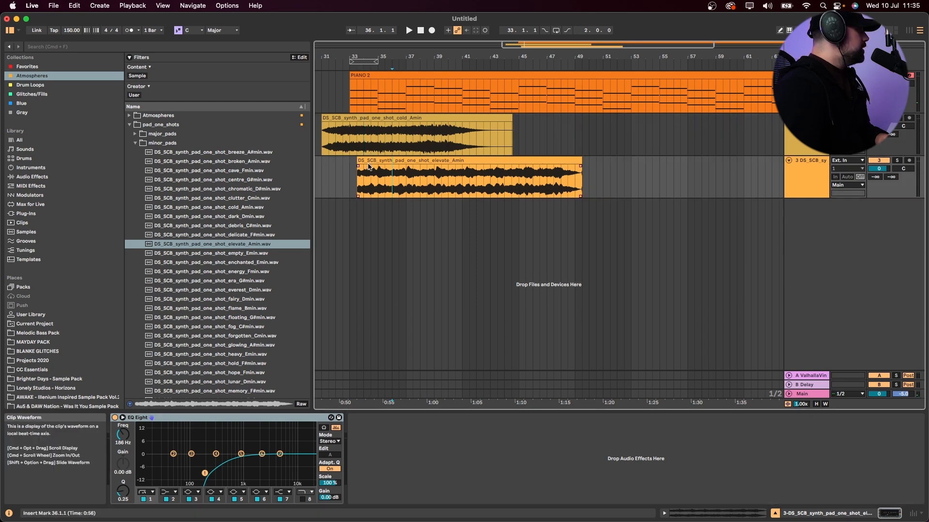
mouse_move(358, 166)
mouse_down()
mouse_move(447, 170)
mouse_move(453, 161)
mouse_move(501, 161)
mouse_up()
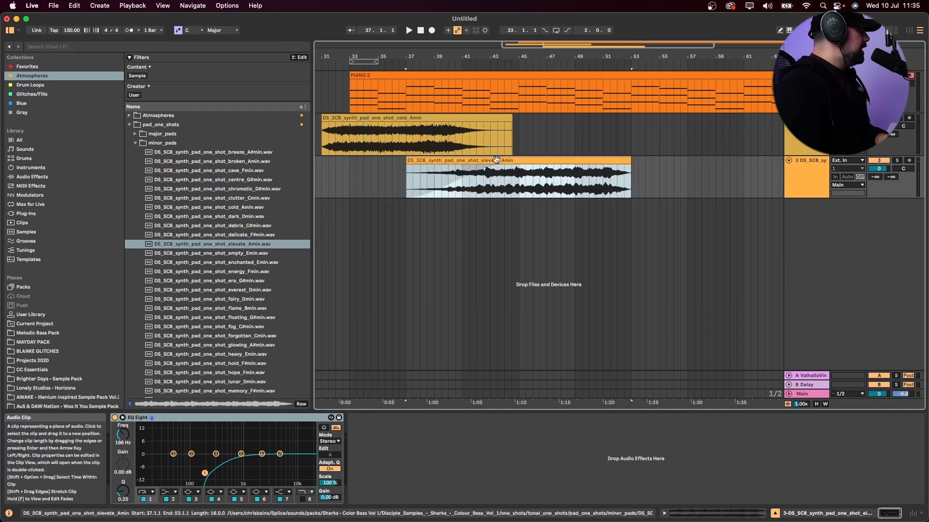
drag(419, 139, 511, 147)
Step: Play from bar 38 and lower the elevate pad track's volume to -10 dB
click(417, 154)
key(space)
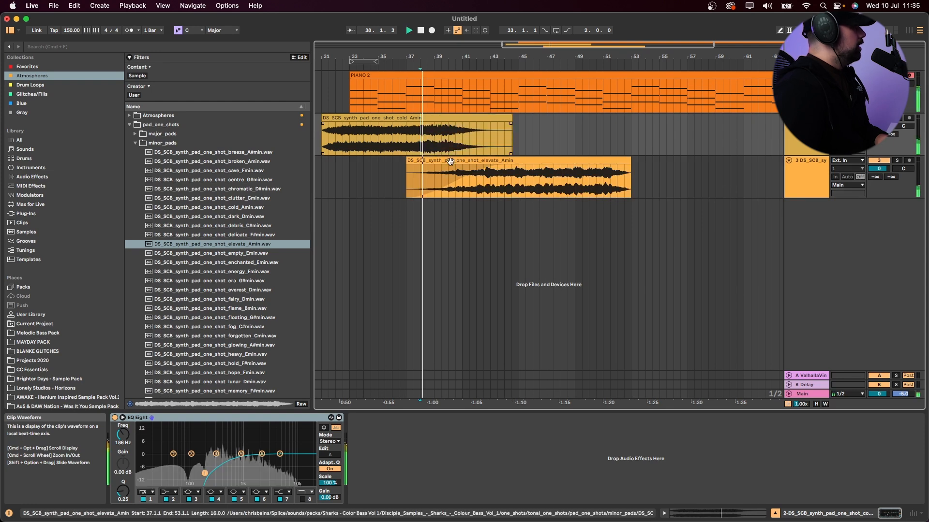
mouse_move(879, 169)
mouse_down()
mouse_move(878, 193)
mouse_move(879, 184)
mouse_up()
Step: Turn off warping for the elevate pad clip and transpose it down 1 semitone
double_click(535, 159)
key(space)
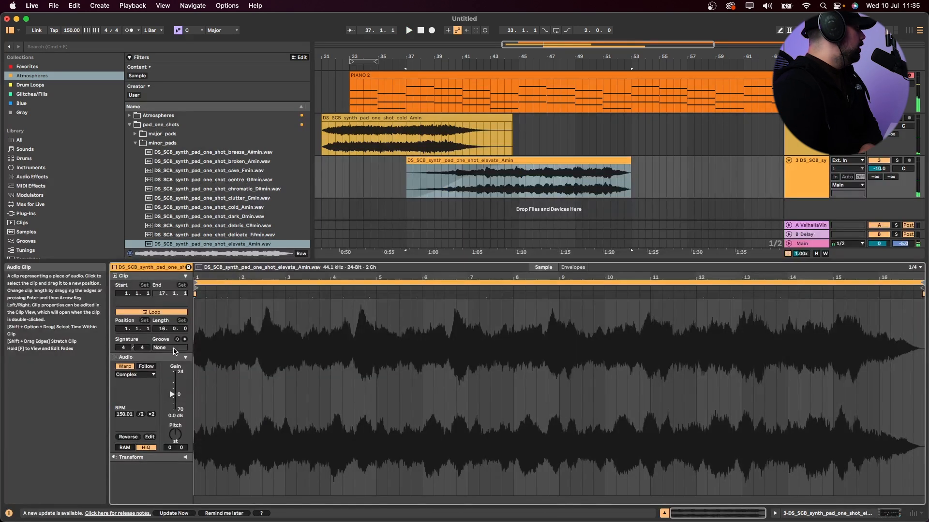
click(125, 366)
drag(175, 436, 175, 439)
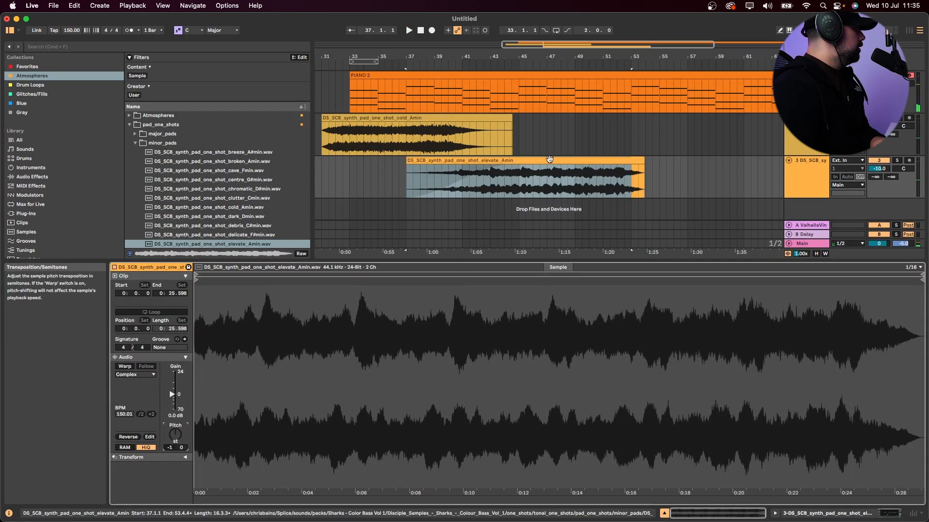
Step: While playing, lengthen the elevate pad clip's fade-in to about bar 42 and lower its track volume to -12.5 dB
click(427, 186)
key(space)
drag(514, 169, 483, 169)
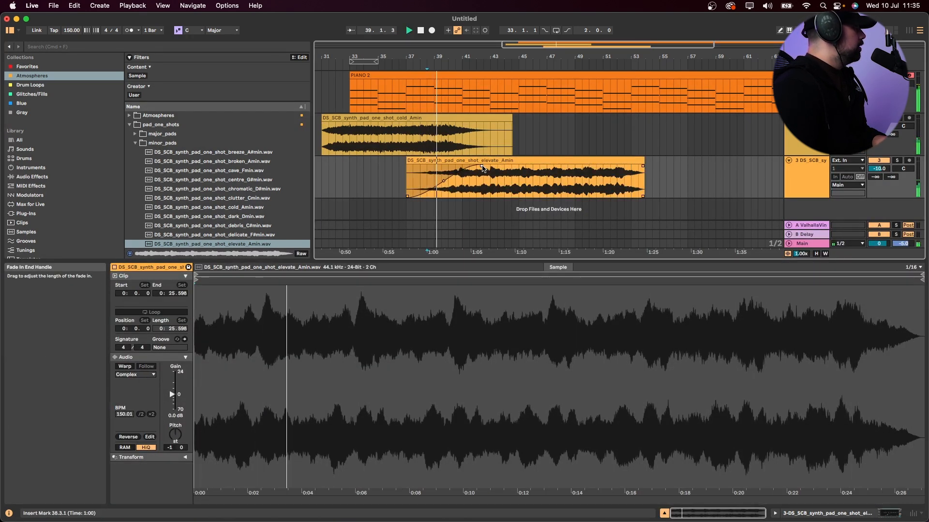
click(509, 160)
click(818, 170)
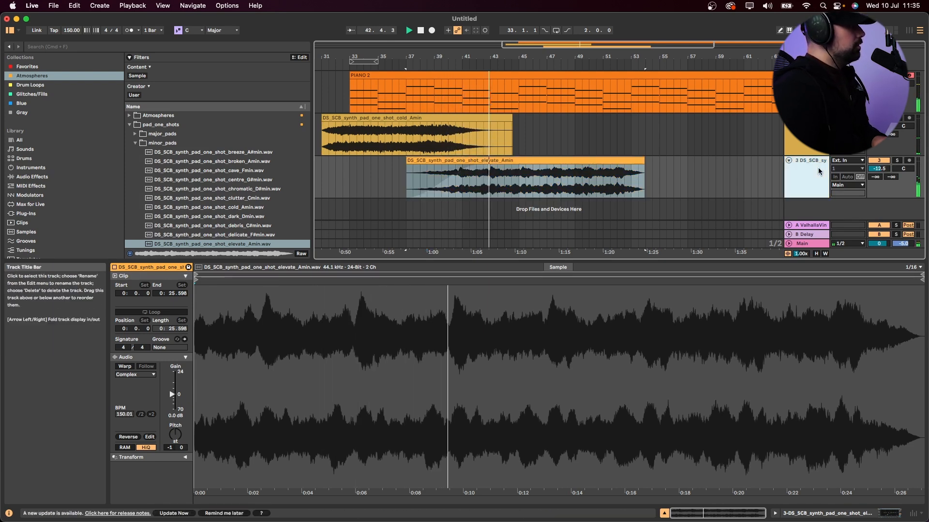
Step: Delete the elevate pad clip and audition other minor pad one-shots, including energy, era, floating, glowing, memory, overwhelming and silk
key(Delete)
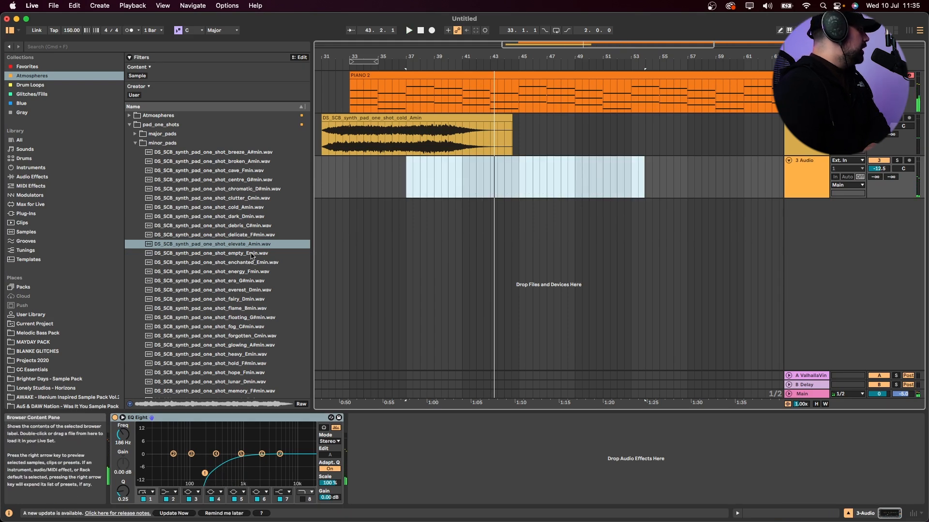
click(275, 272)
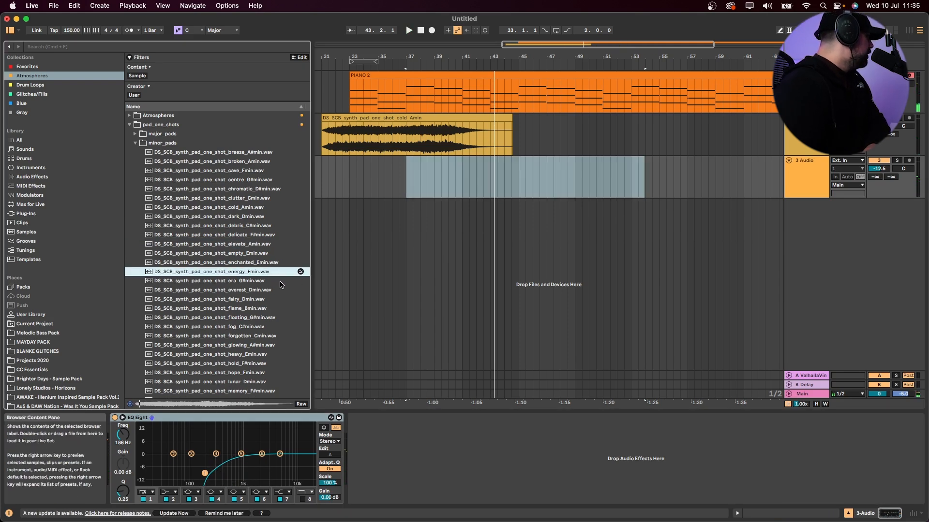
key(Down)
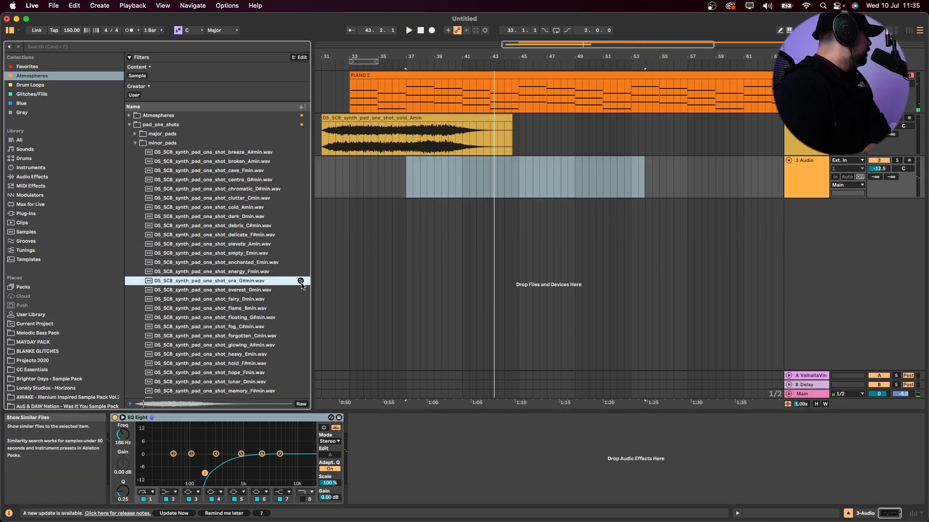
key(Down)
click(275, 318)
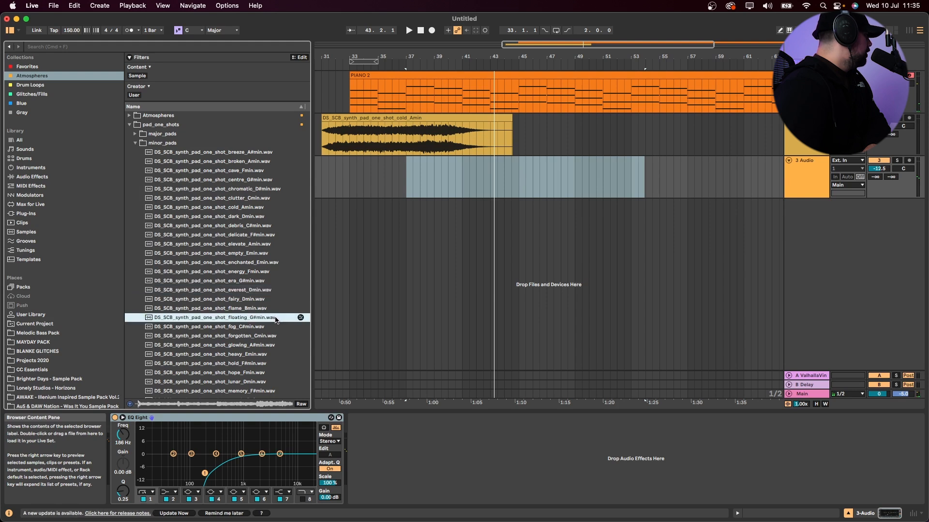
click(279, 345)
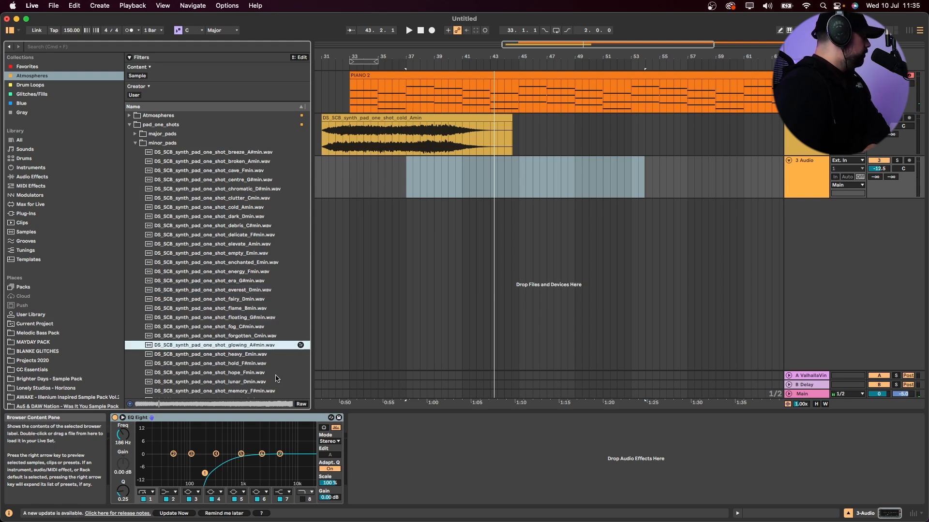
click(269, 392)
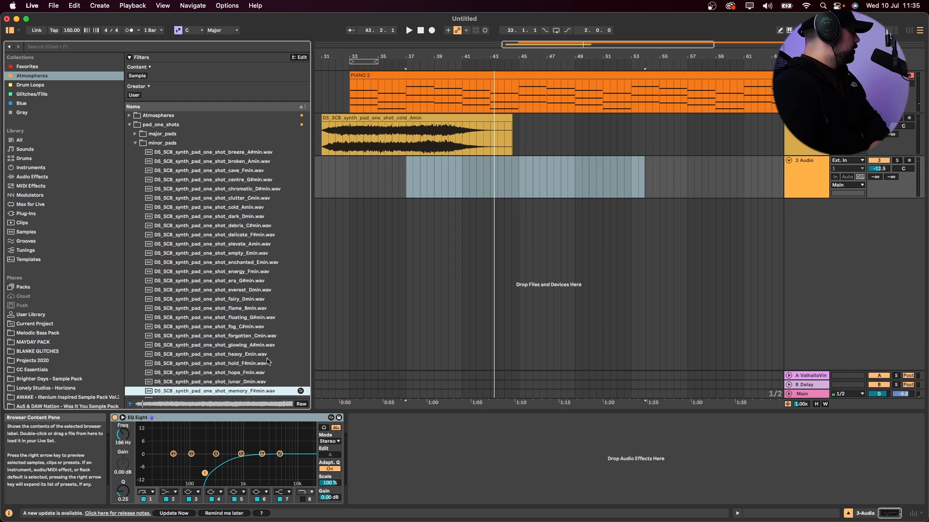
scroll(267, 362, down, 3)
click(284, 367)
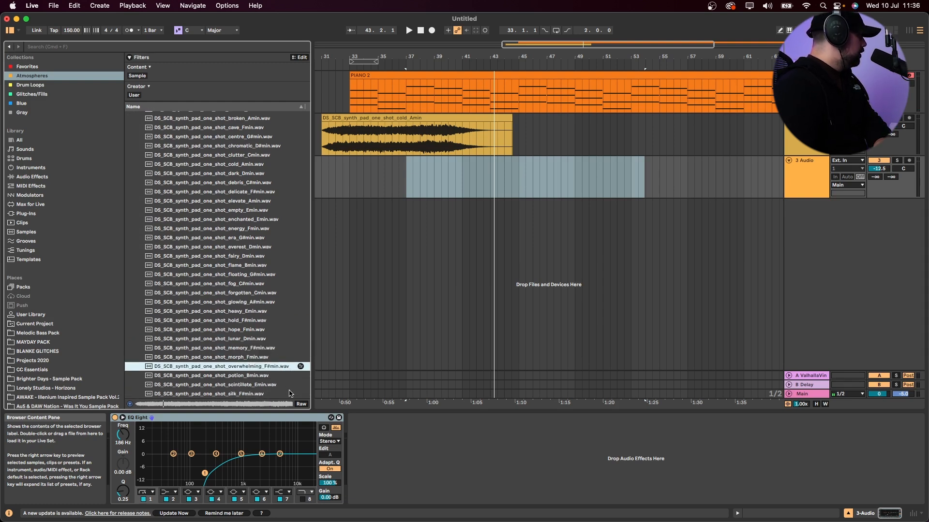
click(273, 395)
Step: Place DS_SCB_synth_pad_one_shot_silk_F#min.wav on the third track at bar 39, with warping off and pitch at +2 semitones
drag(265, 398, 435, 179)
double_click(458, 161)
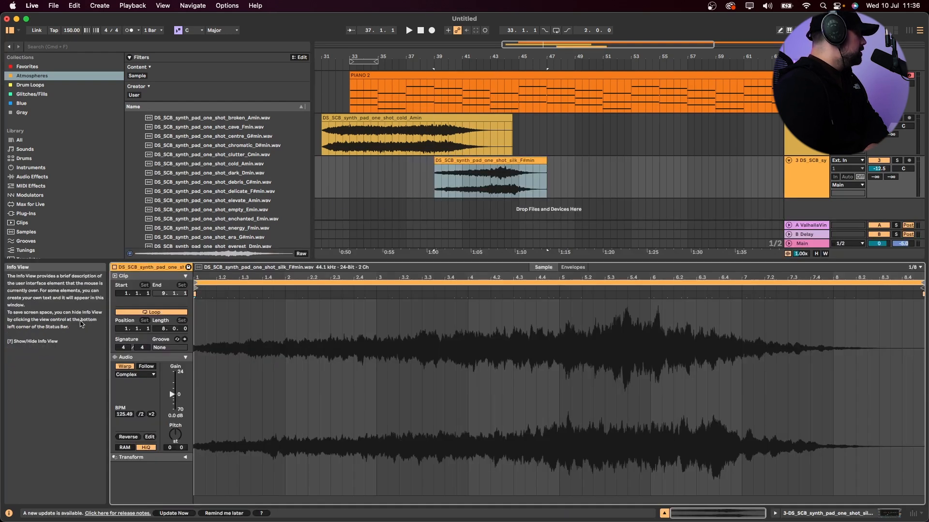
click(124, 366)
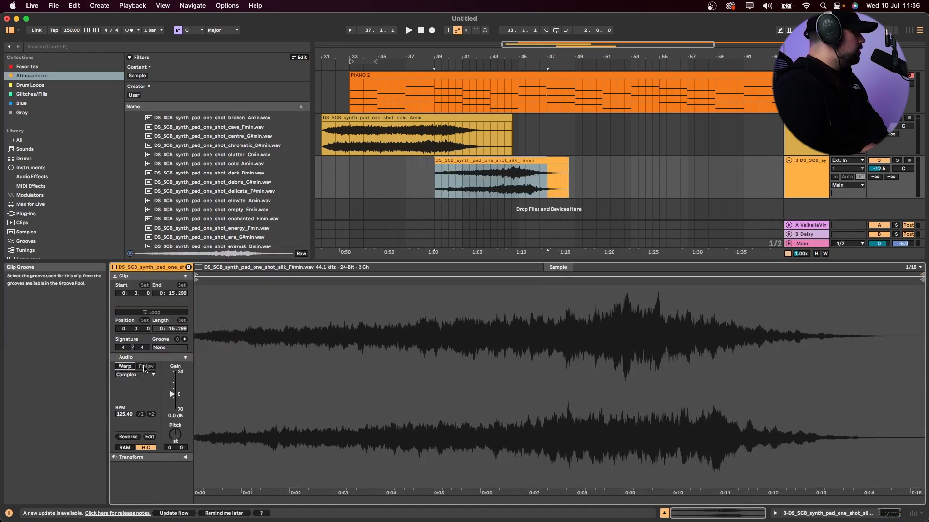
drag(177, 435, 178, 429)
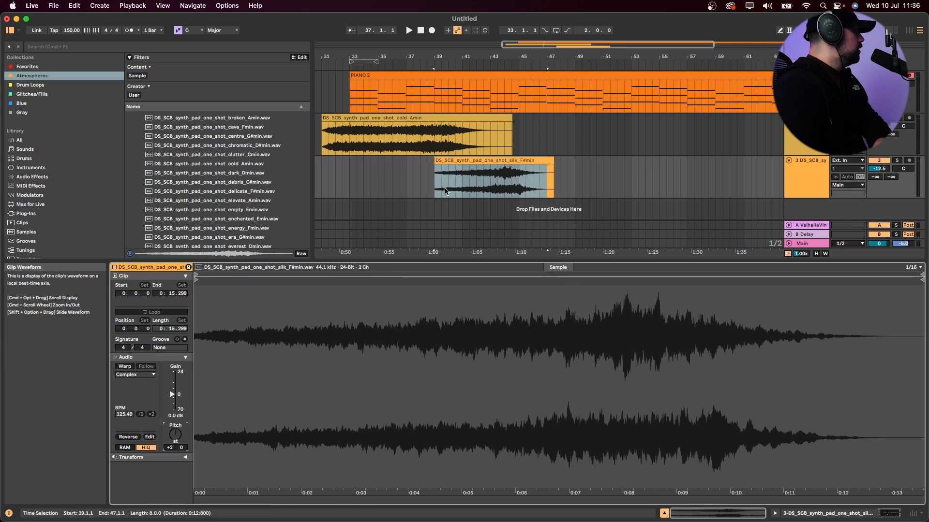
Step: During playback, fade in the silk pad clip from bar 38 to about bar 42 and lower its track volume to -14.4 dB
click(427, 190)
key(space)
drag(436, 166, 474, 173)
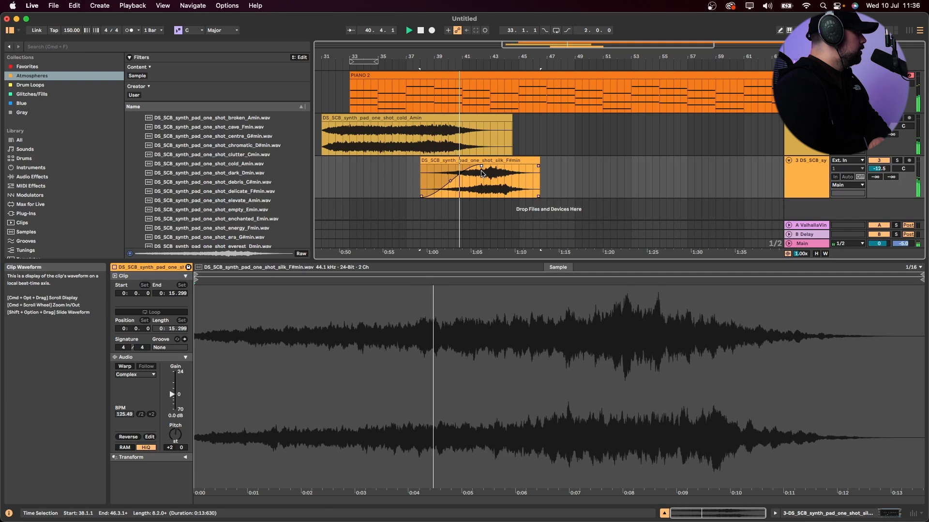
click(515, 162)
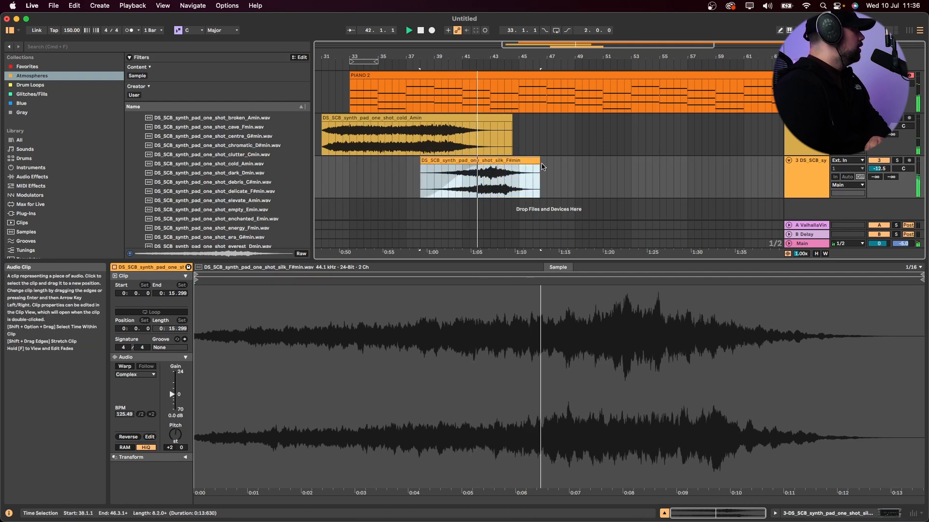
drag(877, 169, 877, 173)
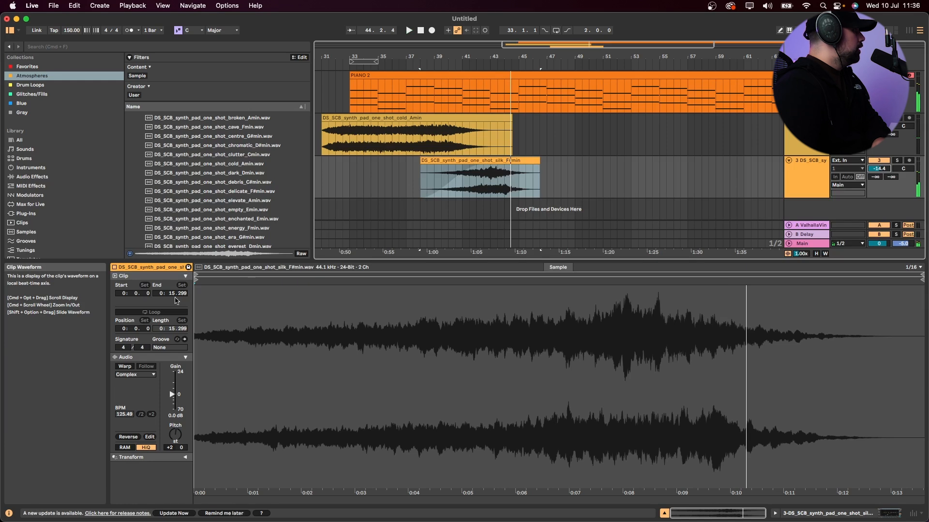
Step: Turn on warping for the silk pad clip and stretch its sample so the clip ends at about bar 49
click(125, 366)
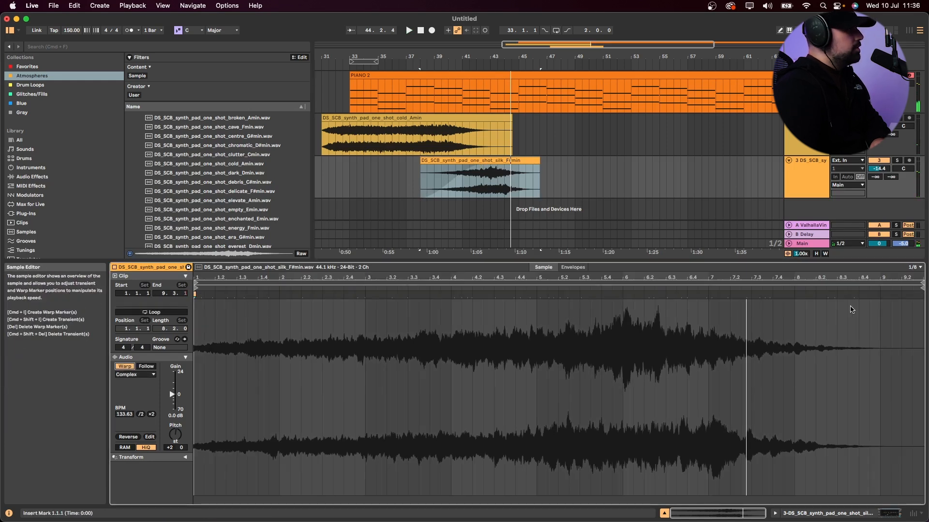
mouse_move(828, 295)
mouse_down()
mouse_move(928, 292)
mouse_move(837, 294)
mouse_move(870, 295)
mouse_up()
drag(542, 162, 578, 162)
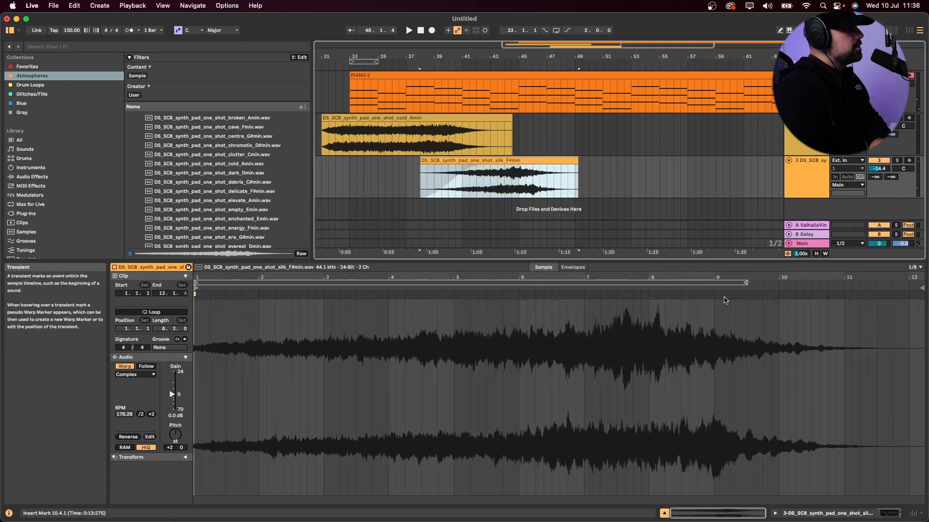
drag(728, 297, 796, 297)
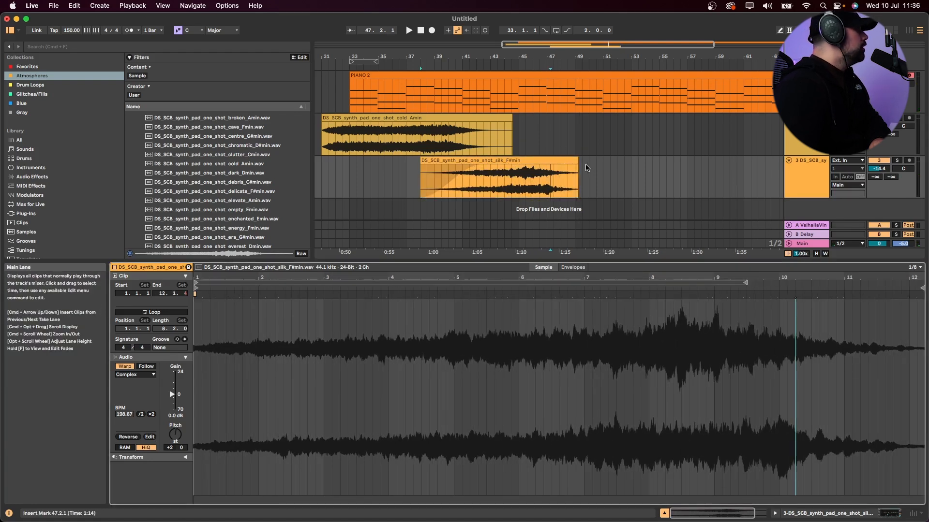
Step: Play the arrangement from bar 40 and lower the silk pad track's volume to -17.6 dB
click(470, 94)
drag(467, 94, 575, 112)
drag(460, 92, 574, 97)
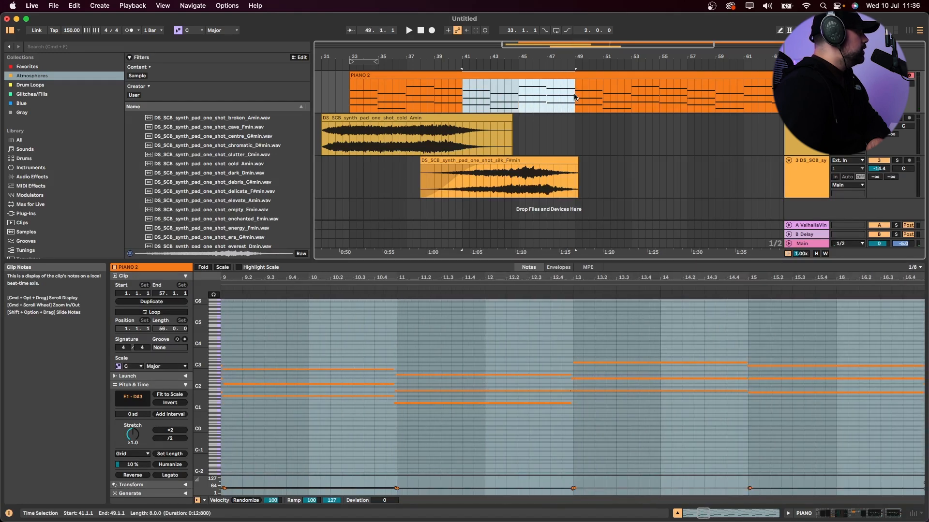
click(459, 101)
key(space)
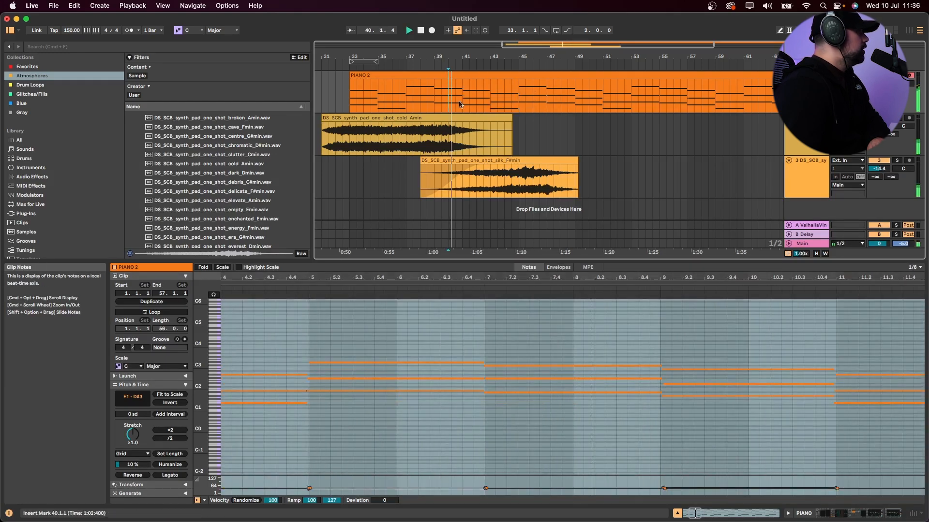
mouse_move(574, 169)
click(523, 184)
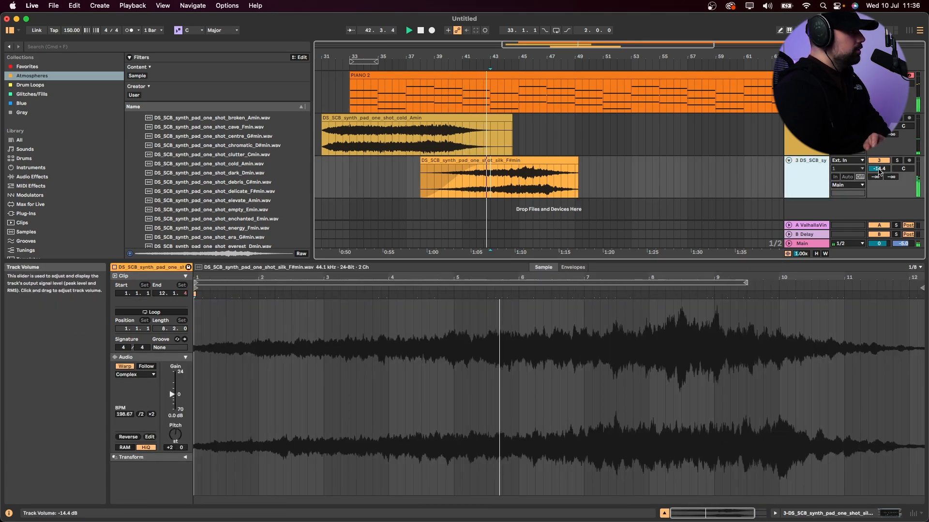
drag(878, 170, 877, 181)
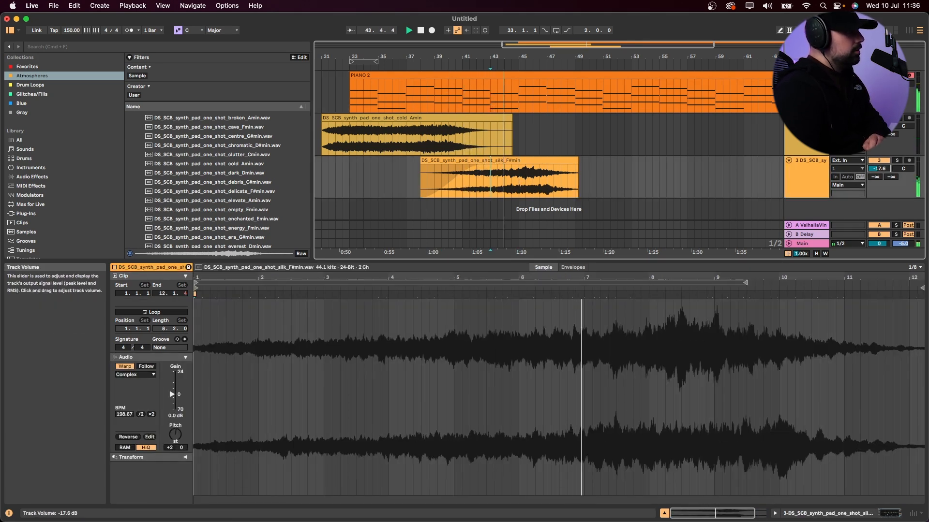
Step: Copy the cold pad clip to bar 46 on its own track, with a fade-in until about bar 50
click(815, 182)
drag(337, 119, 549, 132)
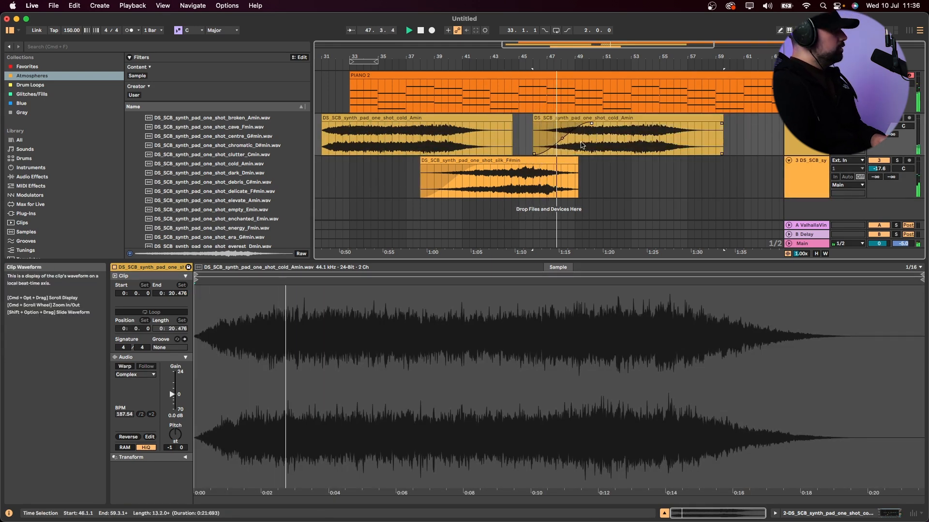
Step: Stretch the silk pad clip to about bar 53 and add a fade-out starting at about bar 48
click(561, 171)
drag(578, 162, 627, 162)
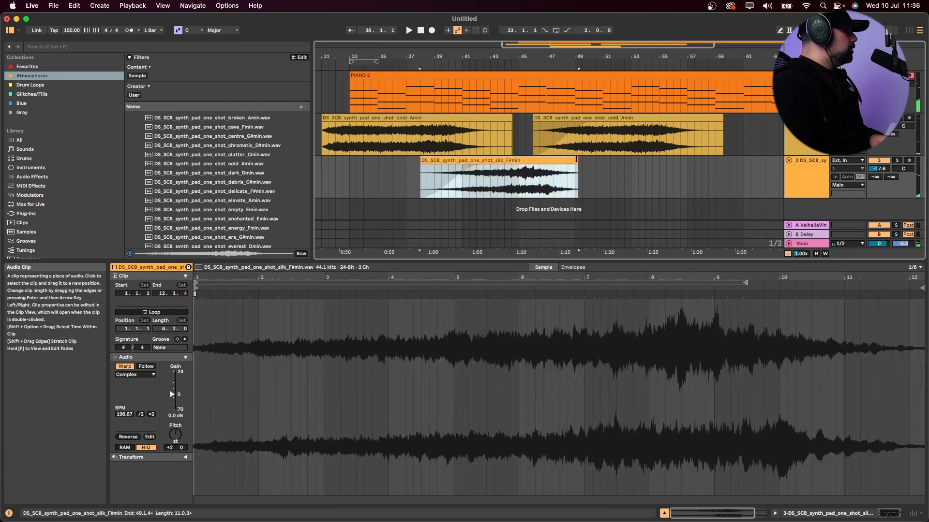
click(522, 182)
key(space)
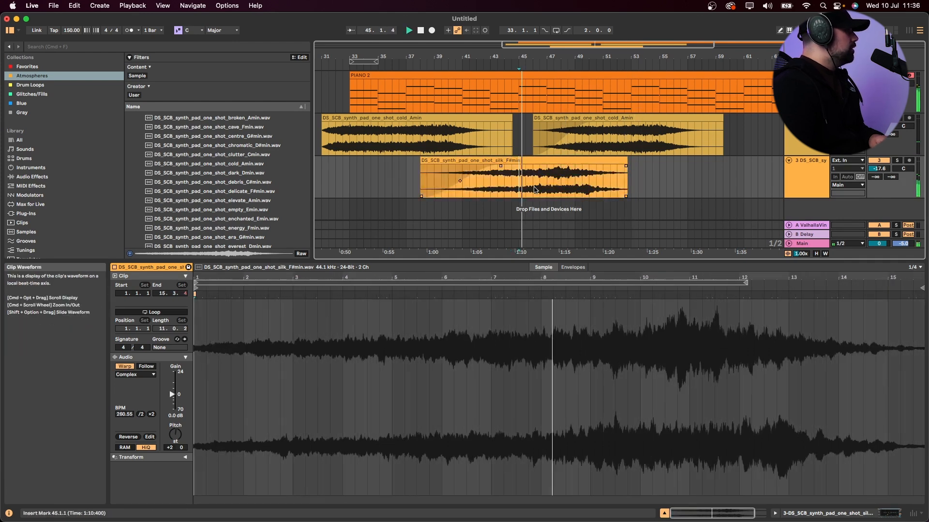
click(821, 185)
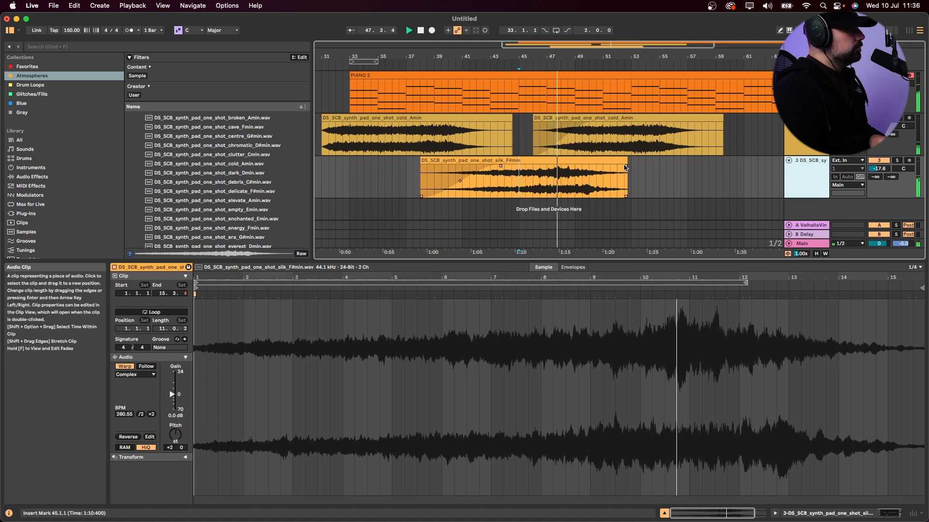
drag(556, 179, 602, 182)
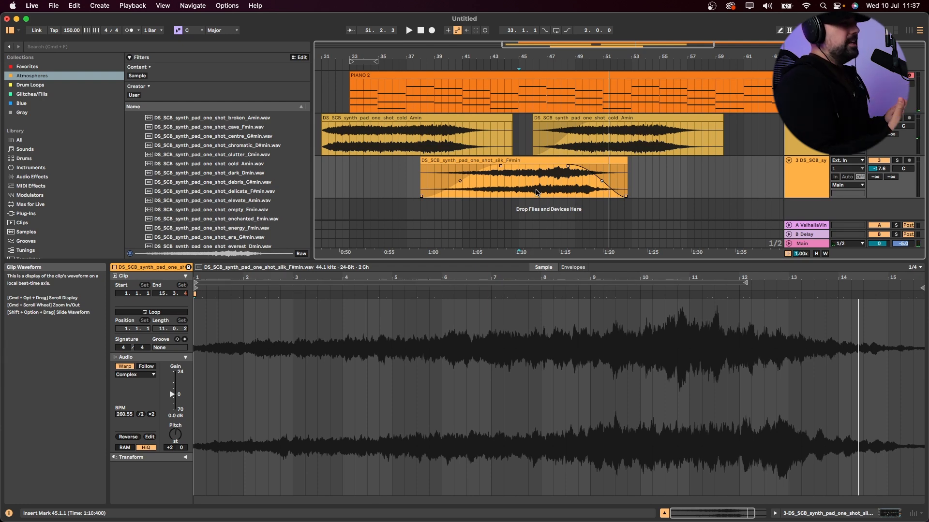
Step: Remove the two pad tracks and duplicate the PIANO track together with its PIANO 2 clip
drag(569, 191, 653, 195)
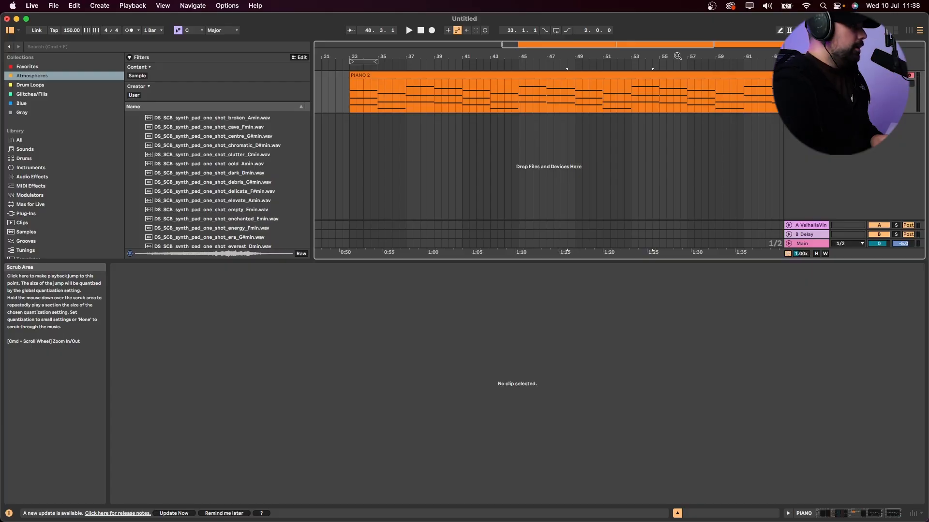
click(806, 76)
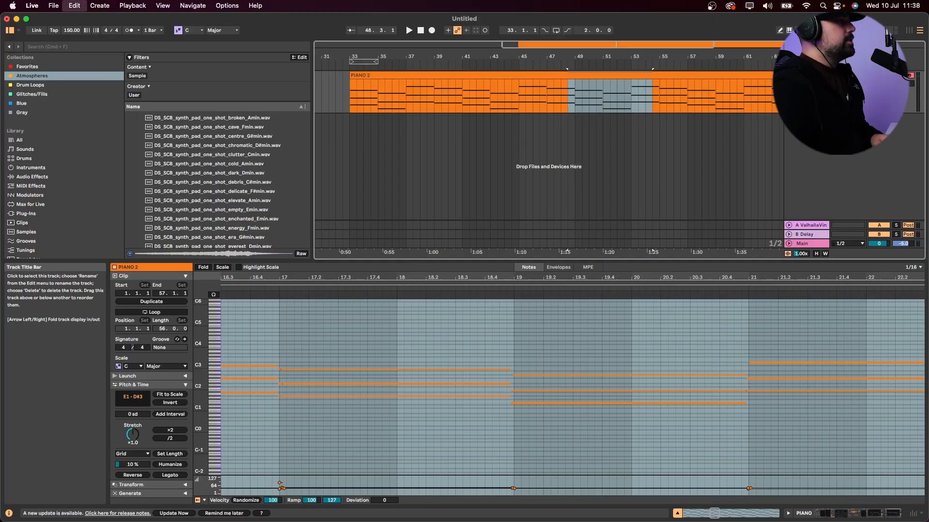
key(super+d)
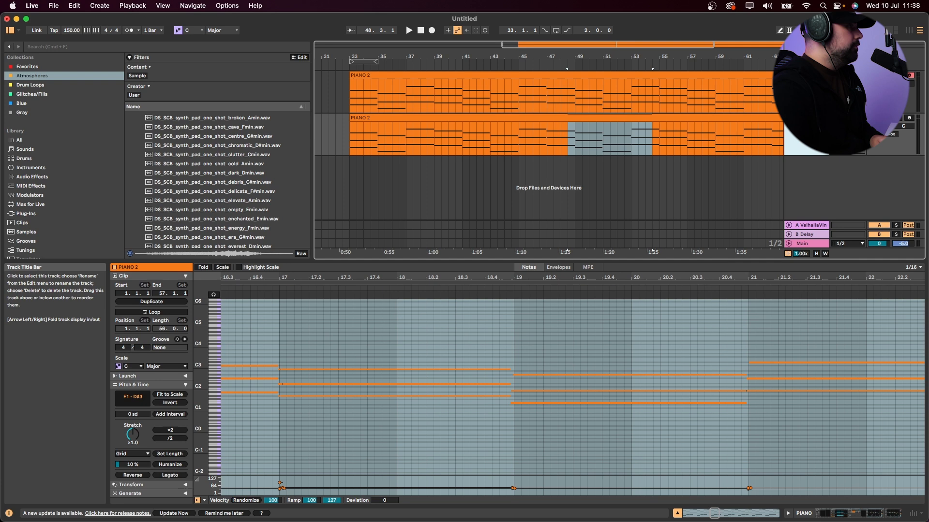
click(433, 127)
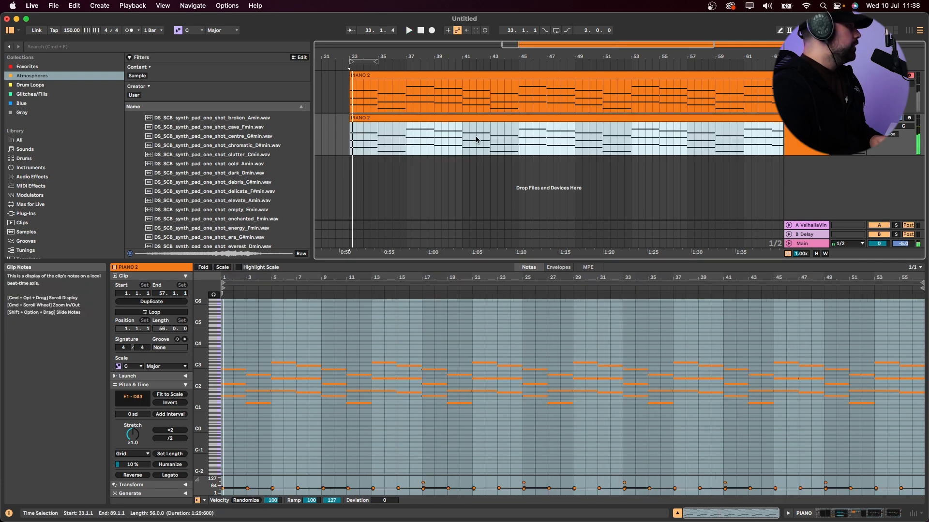
Step: Search the library for "shimmer" and add ValhallaShimmer to the duplicated piano track
key(super+f)
text(shmme)
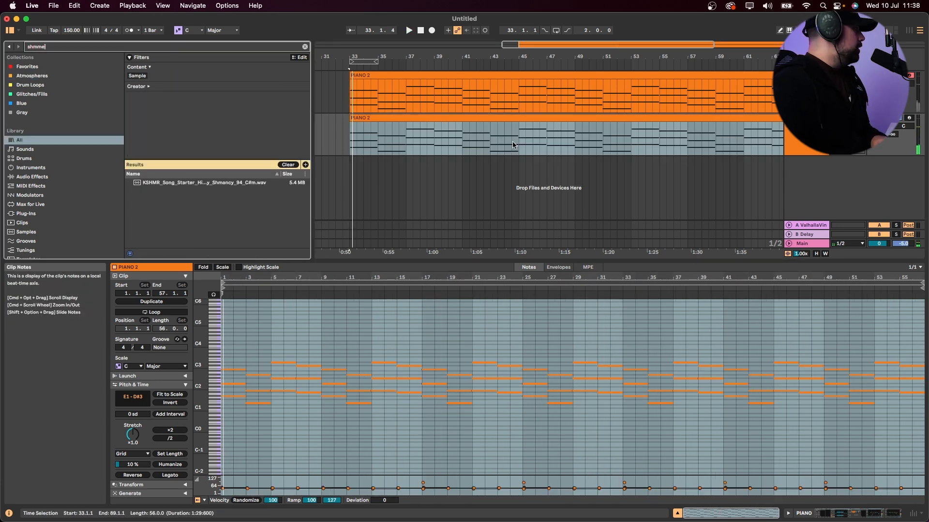
text(himmer)
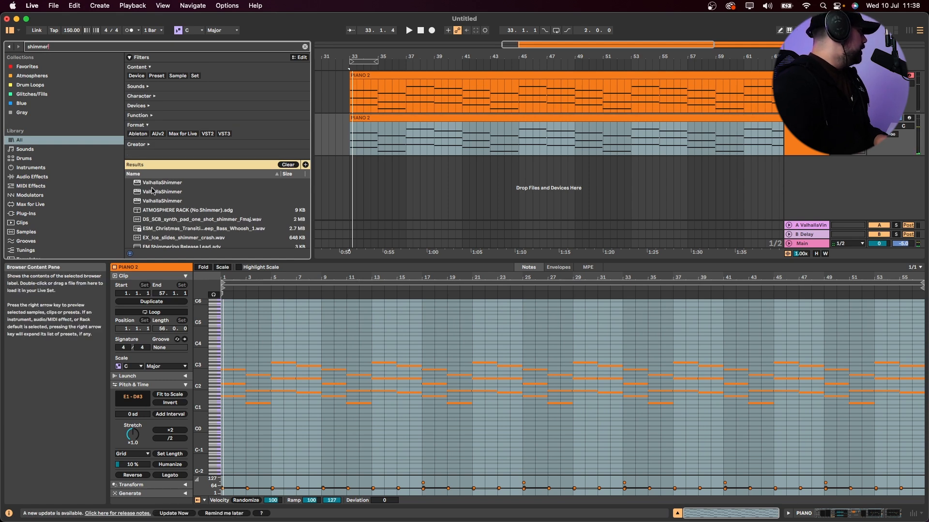
drag(152, 191, 399, 132)
Step: Set ValhallaShimmer to mix 1.00, reverb mode bigStereo, size 0.59, low cut 1110 and feedback 0.476
key(space)
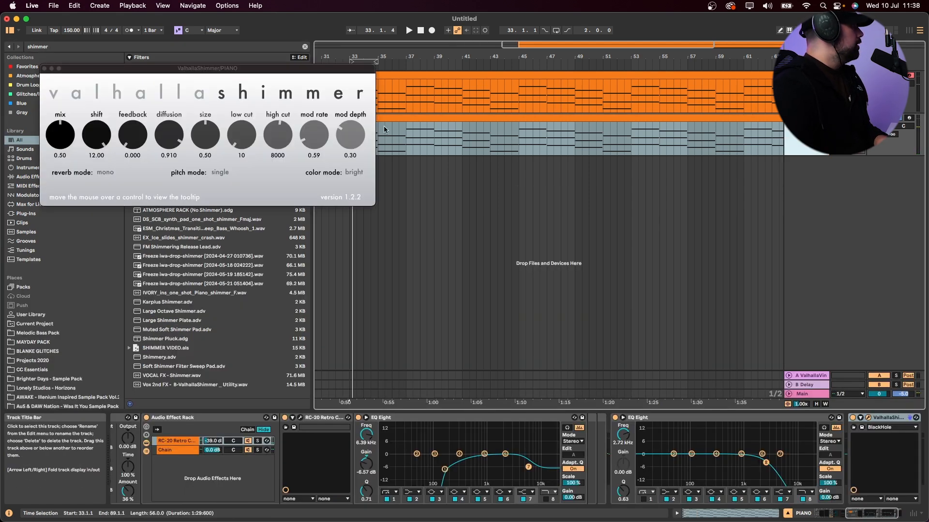
drag(73, 119, 86, 78)
key(space)
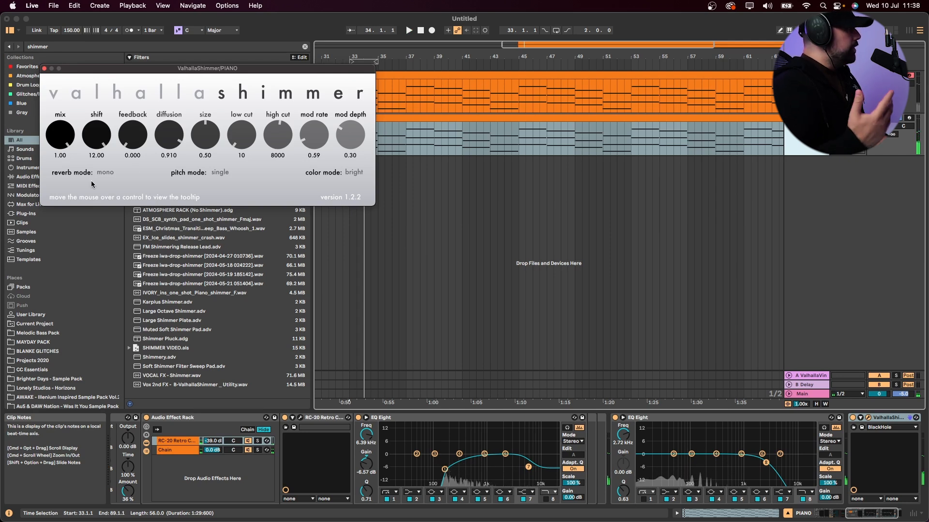
click(106, 174)
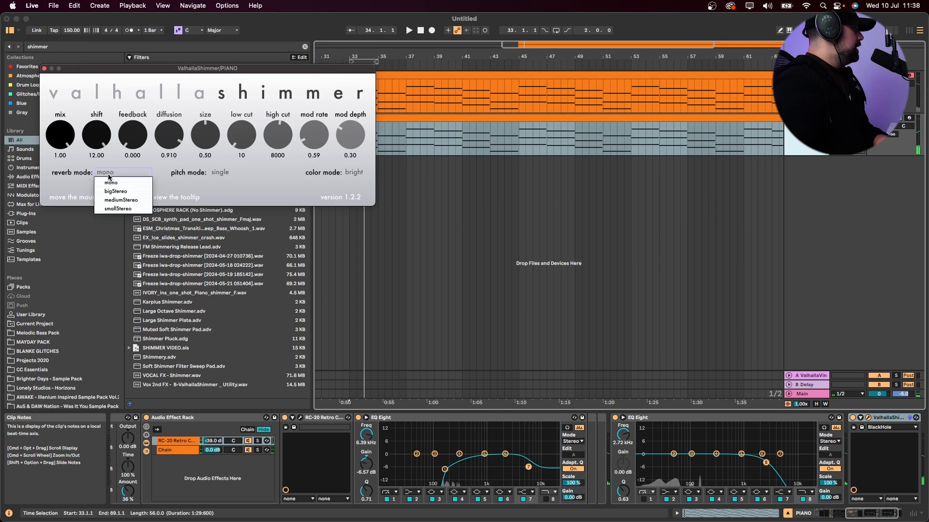
click(126, 192)
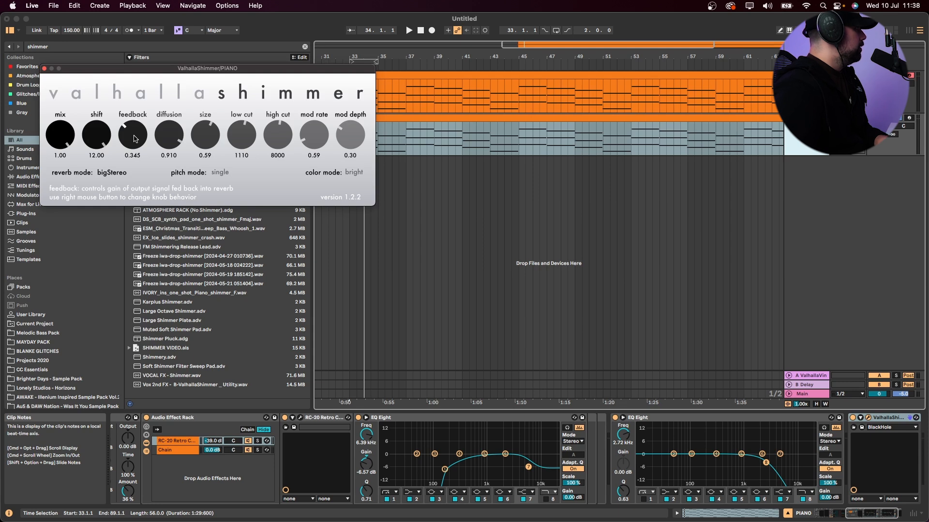
key(space)
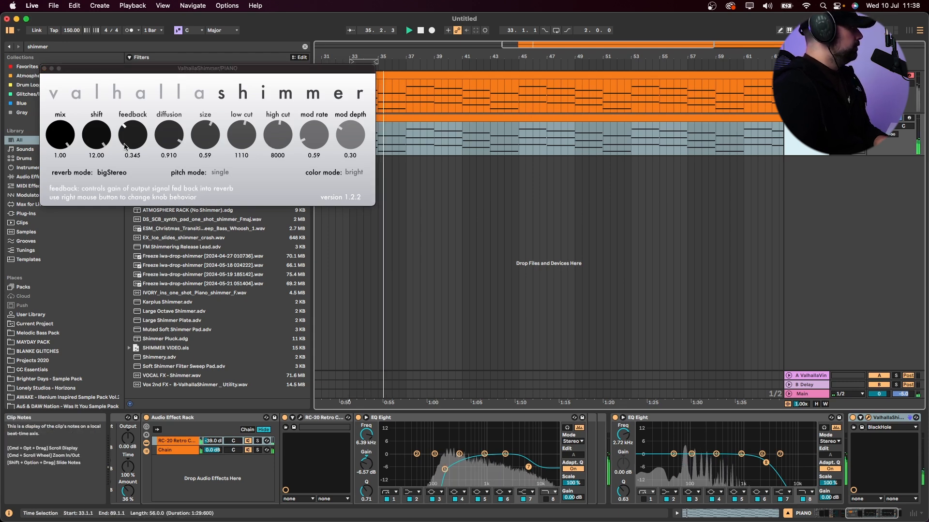
drag(135, 144, 134, 132)
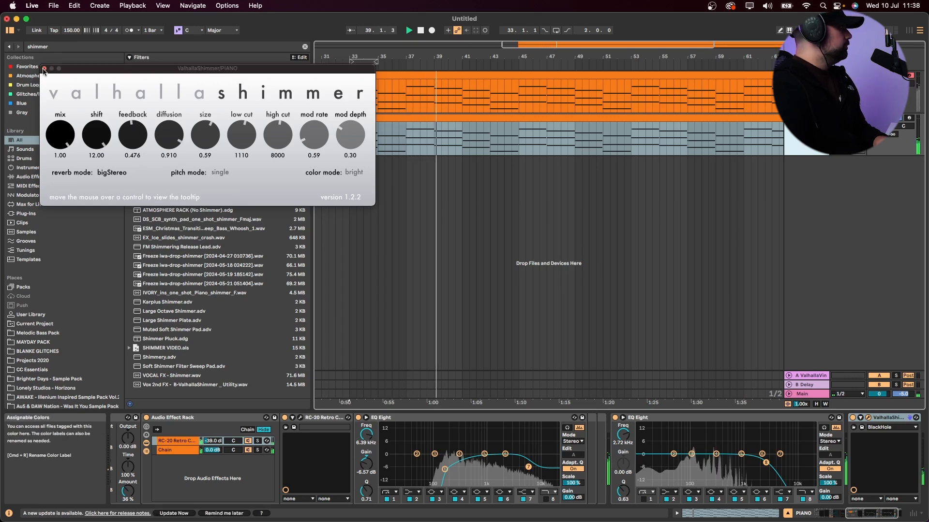
Step: In the EQ Eight before ValhallaShimmer, raise the high cut to about 9.8 kHz and enable a low cut at about 200 Hz
click(867, 417)
scroll(500, 490, right, 3)
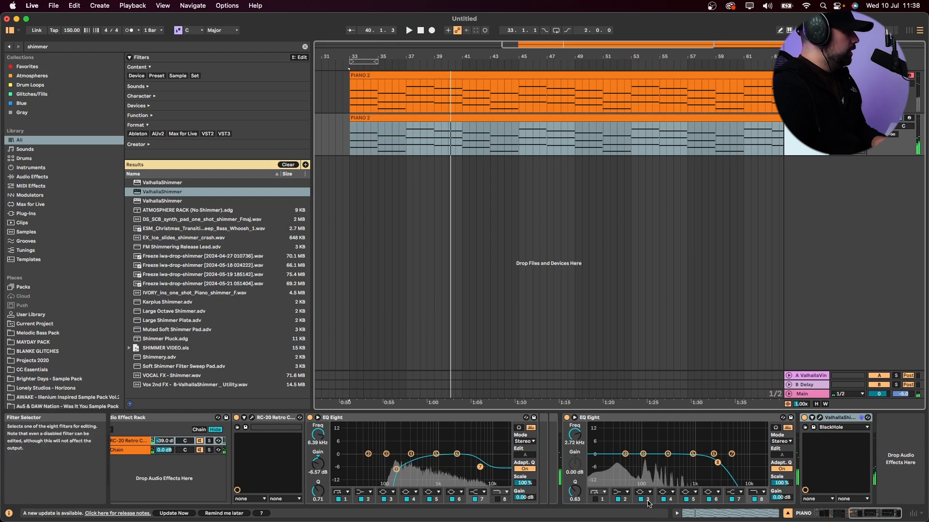
drag(718, 463, 718, 463)
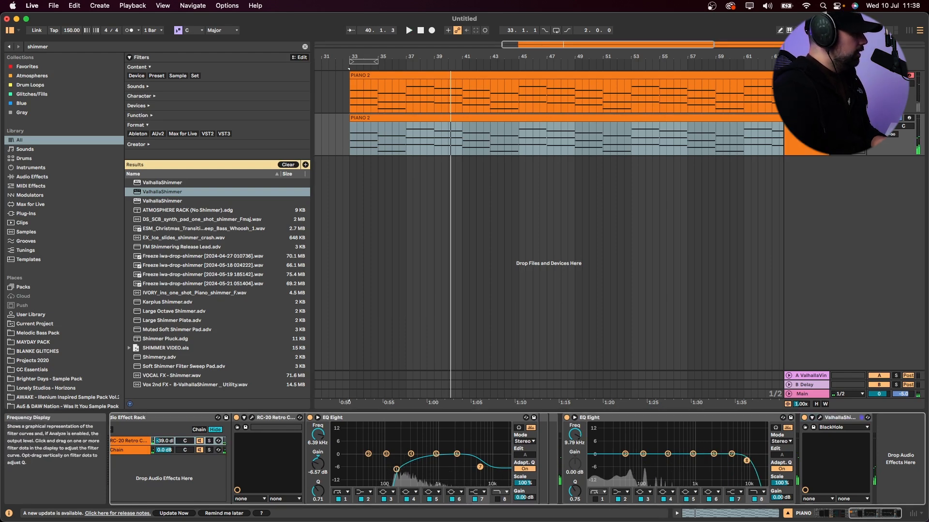
click(595, 499)
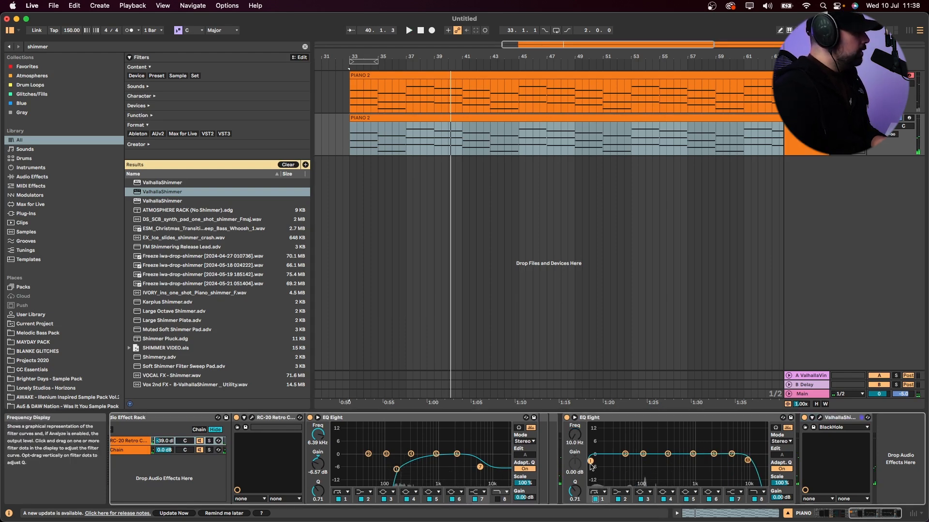
drag(590, 461, 657, 461)
key(space)
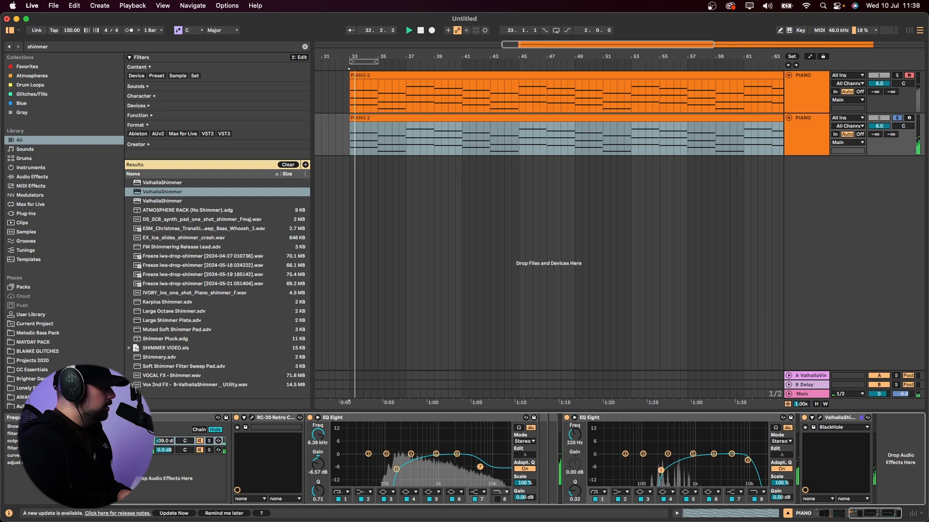
Step: Switch off the duplicate's Audio Effect Rack and boost band 6 of the EQ before the reverb by 5.33 dB at about 2.2 kHz
scroll(277, 468, left, 3)
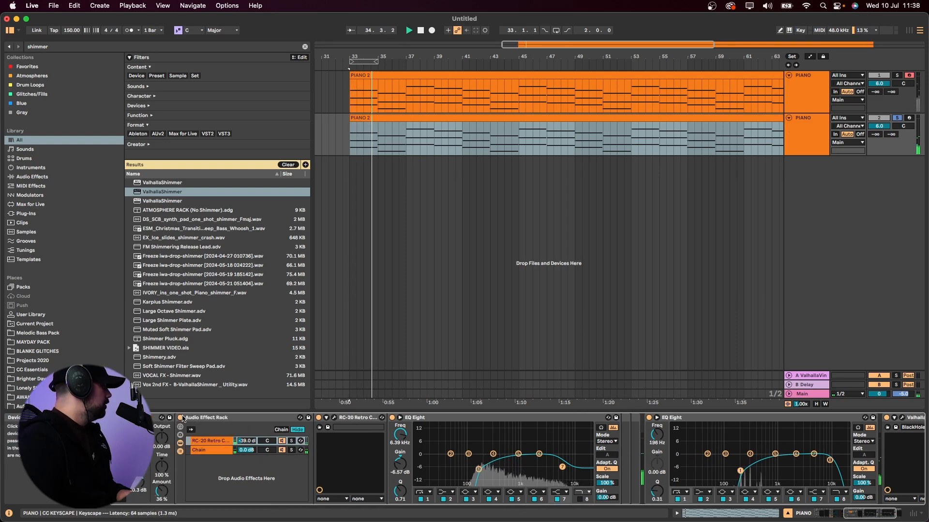
click(180, 418)
scroll(746, 478, right, 3)
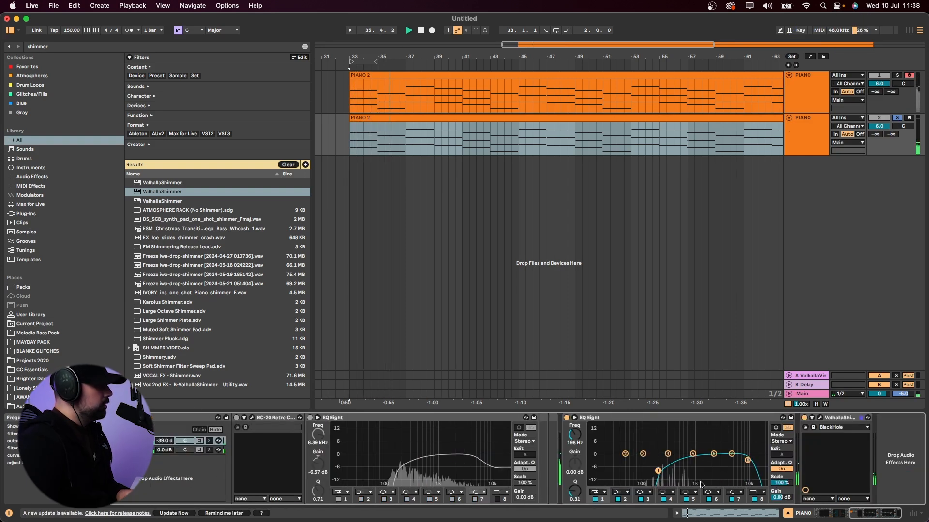
drag(732, 456, 721, 450)
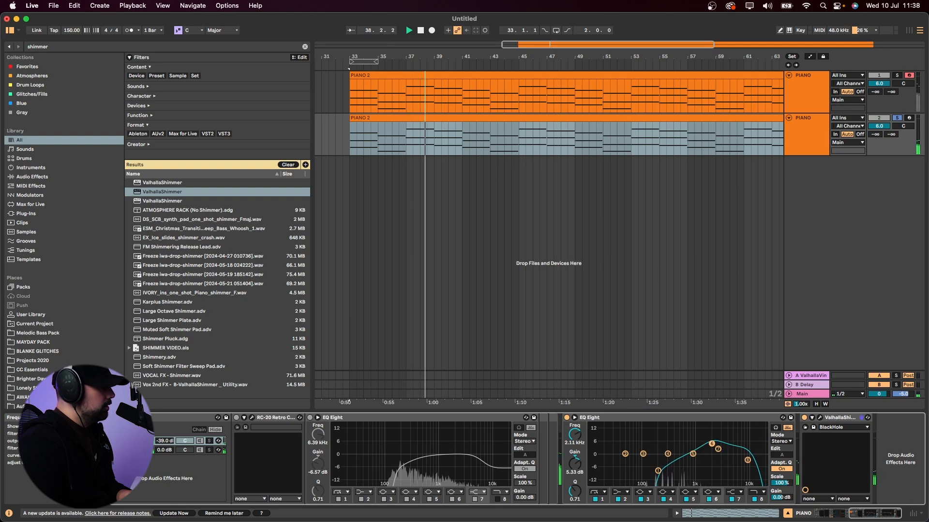
Step: Play both piano tracks without solo and toggle the shimmer layer's activation to compare the sound with and without it
click(813, 92)
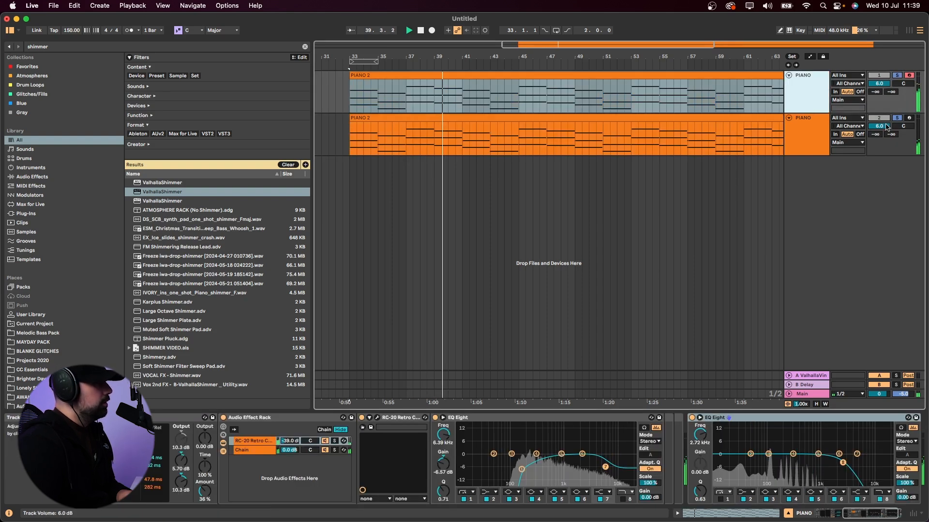
click(898, 118)
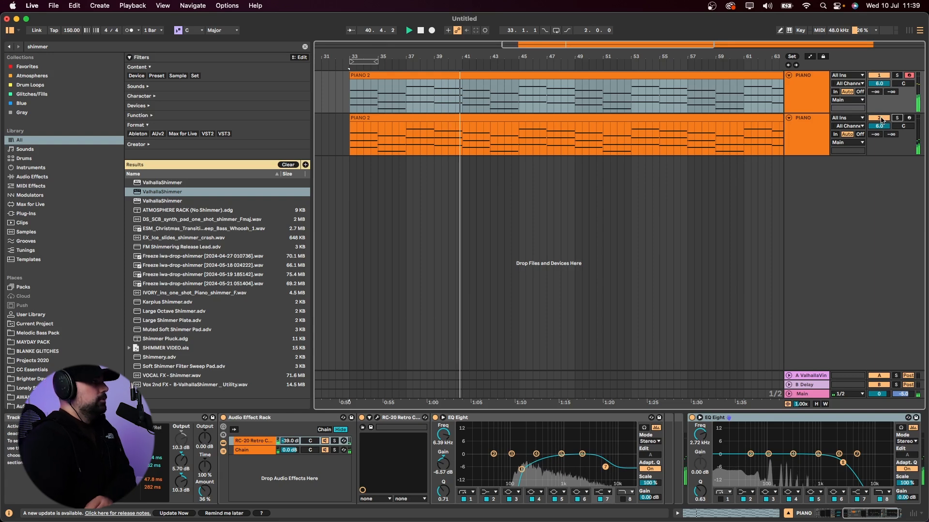
click(882, 120)
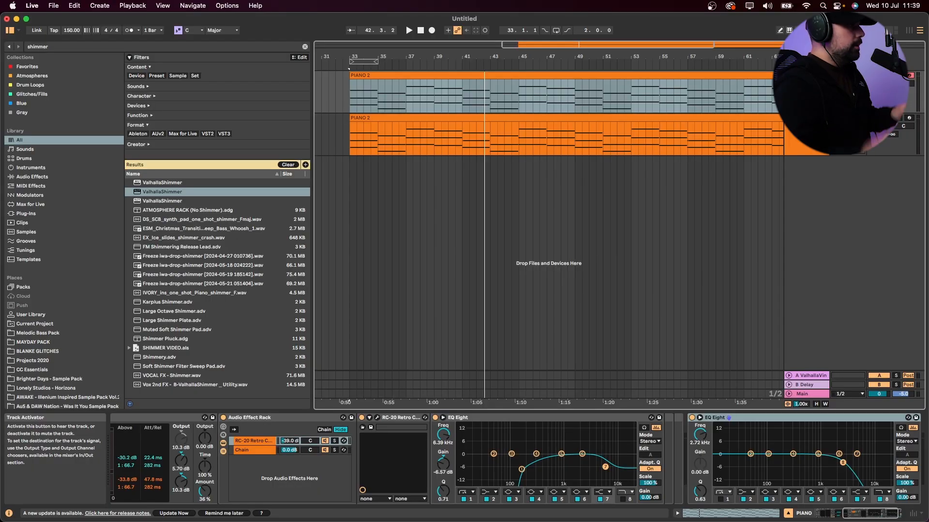
click(807, 119)
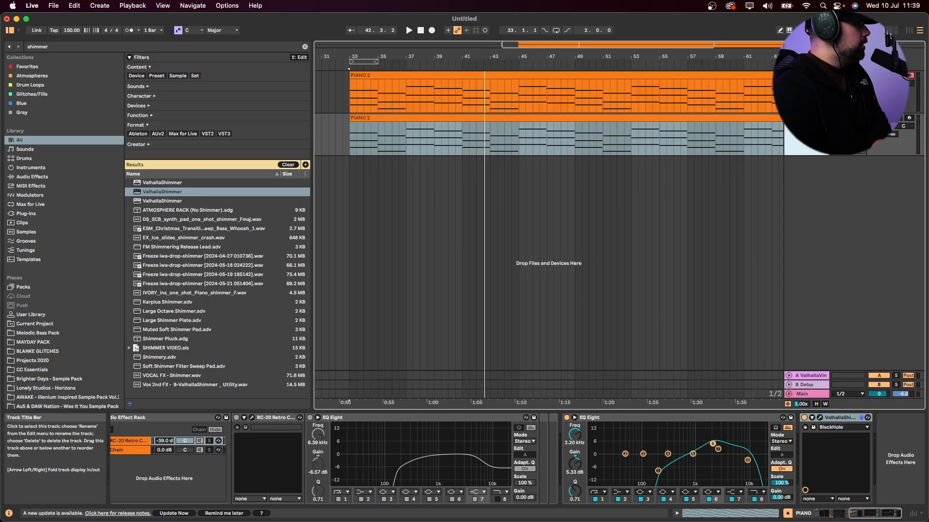
Step: Delete the duplicated shimmer piano track and set the tempo to 155 BPM
key(Delete)
key(super+f)
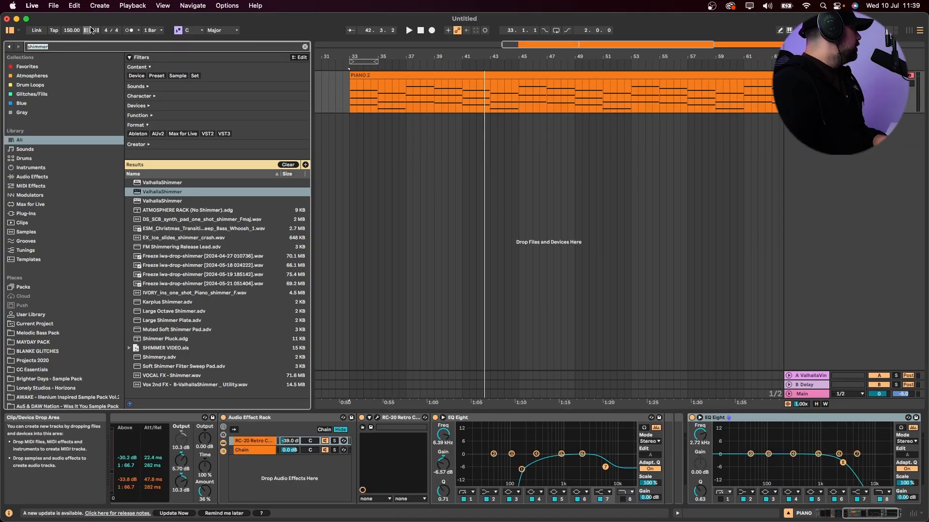
click(80, 31)
Step: Search the browser for the After All acapella and delete its clip section from bar 32 to bar 56
key(super+f)
text(after a)
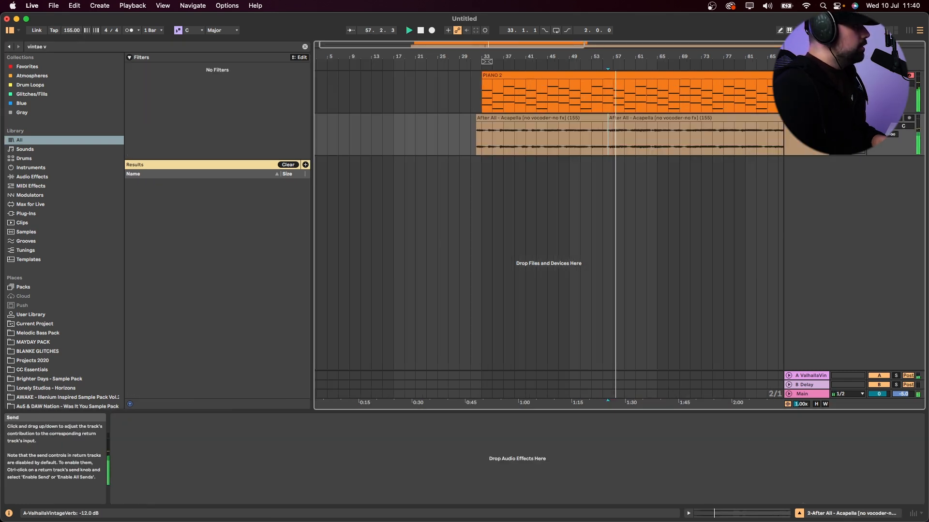
click(591, 118)
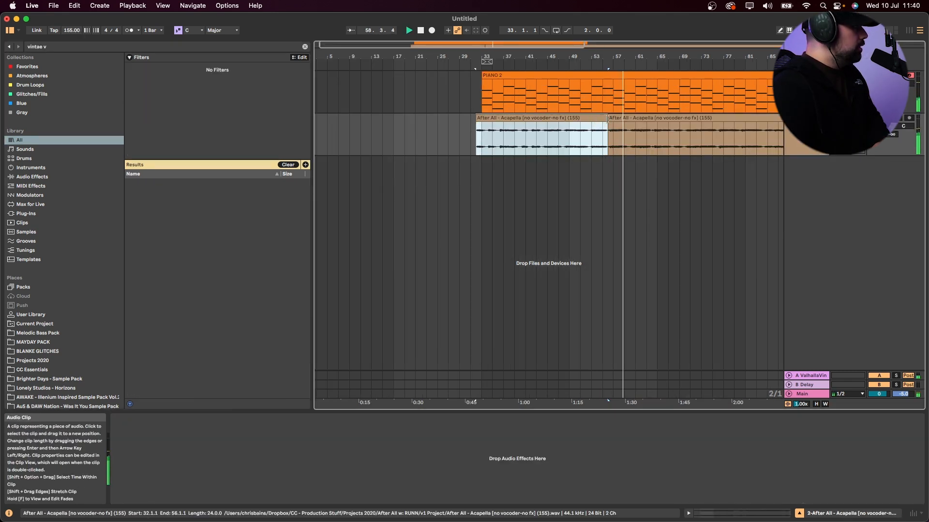
key(Delete)
Step: Duplicate the After All acapella track
click(624, 118)
click(797, 139)
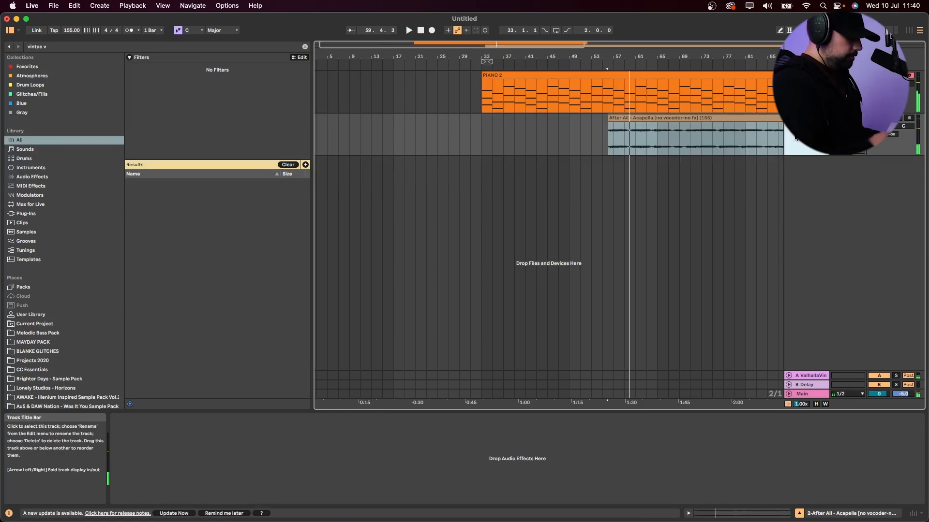
key(super+shift+t)
key(super+z)
key(super+d)
Step: Search for "shimmer" and load ValhallaShimmer on the duplicated acapella track
click(641, 163)
key(super+f)
text(shimmer)
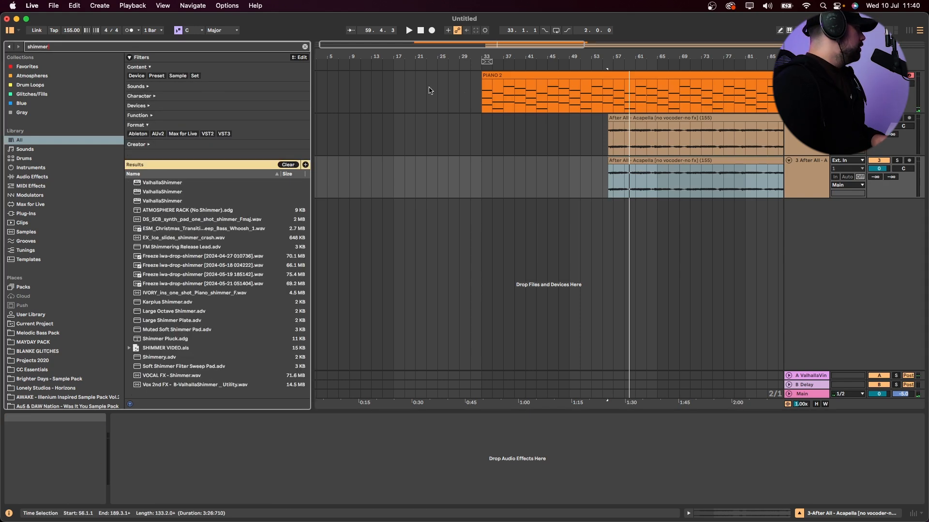
key(Down)
key(Return)
Step: Set ValhallaShimmer to mix 1.00, reverb mode bigStereo, size 0.63 and low cut 1080, and start playback
drag(64, 143, 65, 113)
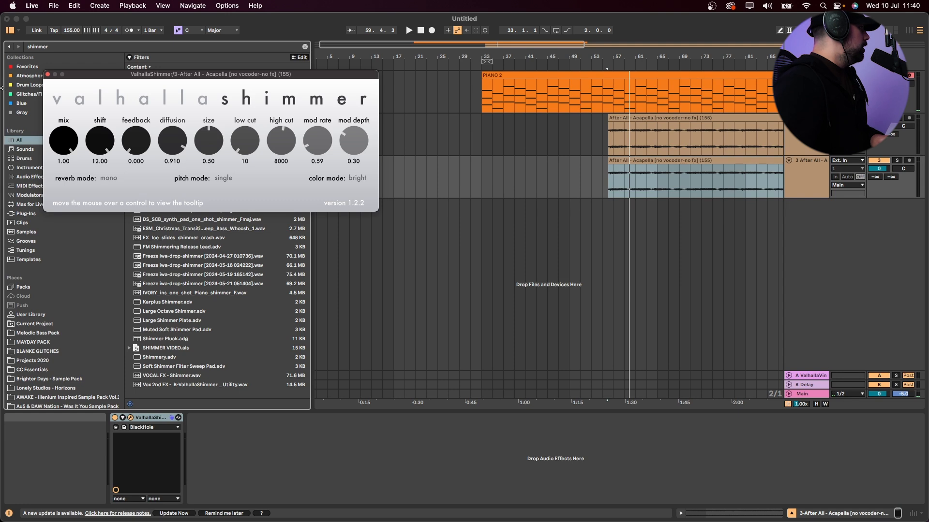
click(108, 178)
click(111, 210)
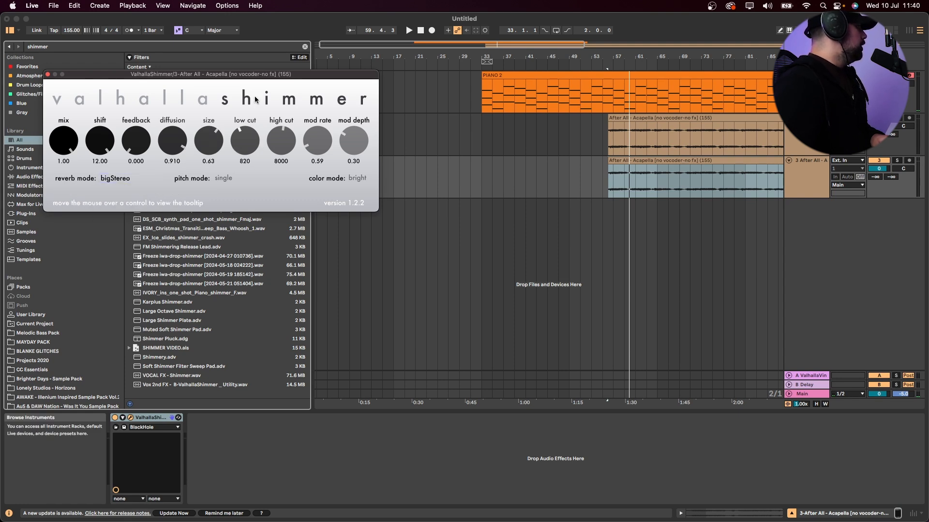
key(space)
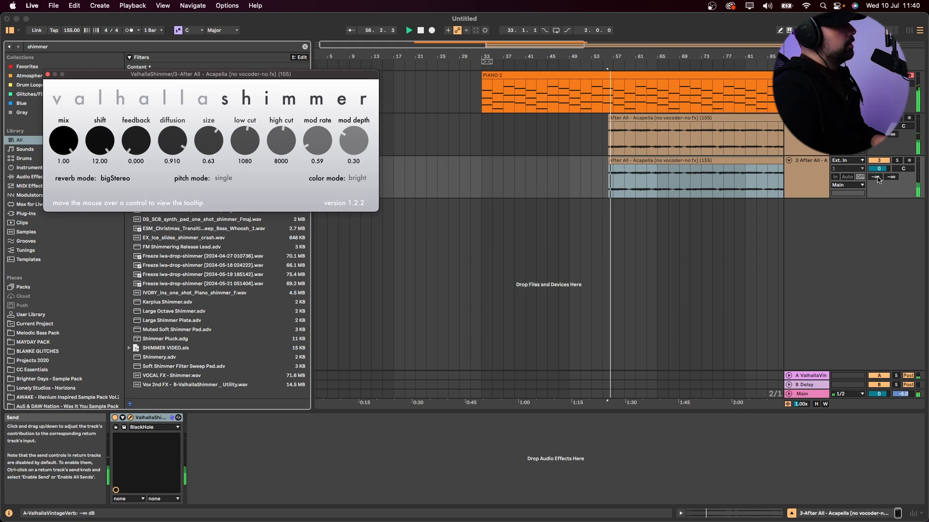
Step: Lower the shimmer acapella track to -5.0 dB and toggle its activation to compare the sound with and without it
drag(879, 169, 879, 170)
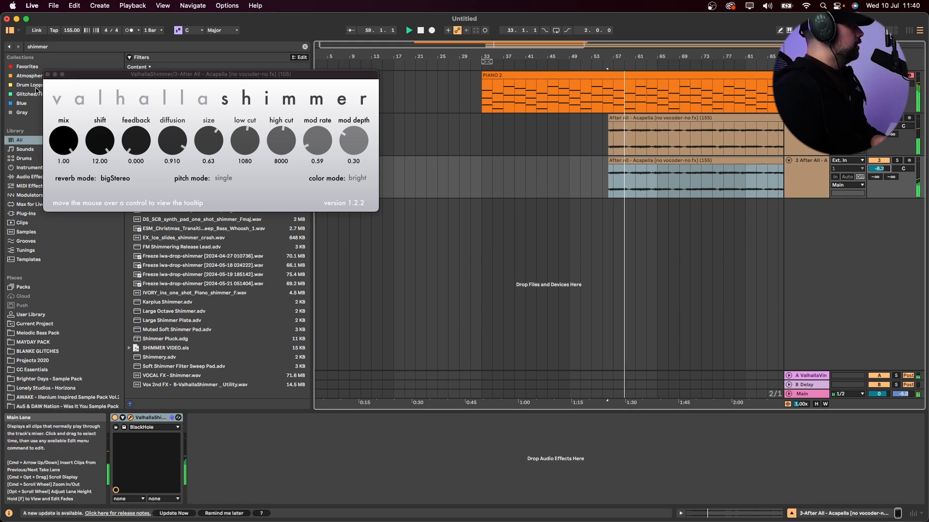
click(47, 75)
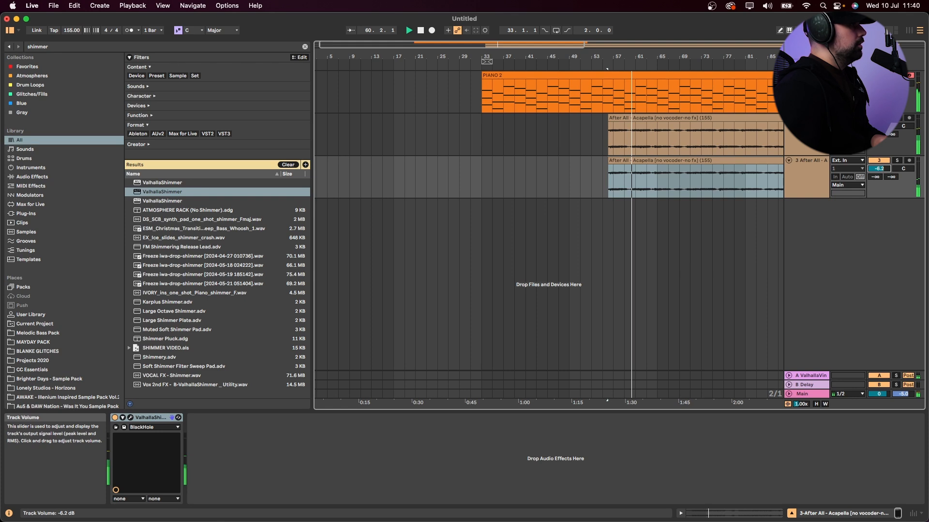
drag(878, 168, 879, 171)
click(801, 182)
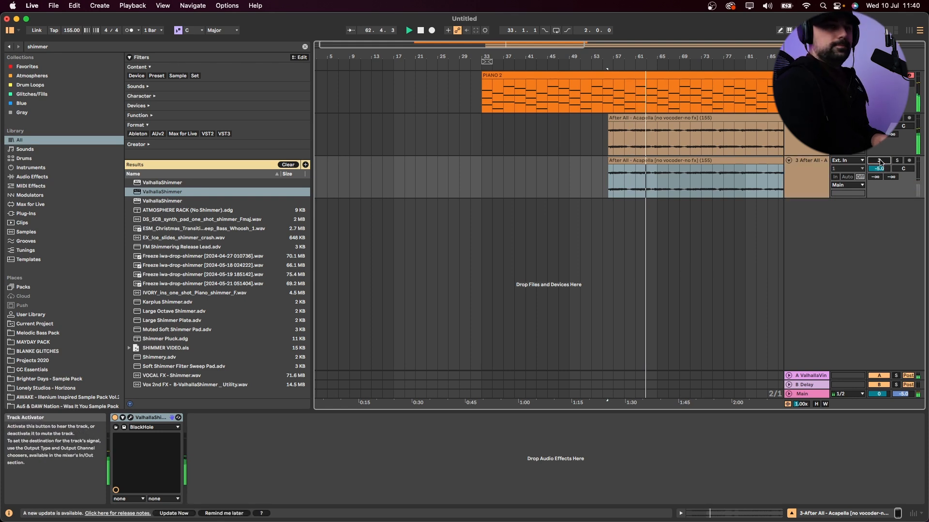
click(743, 171)
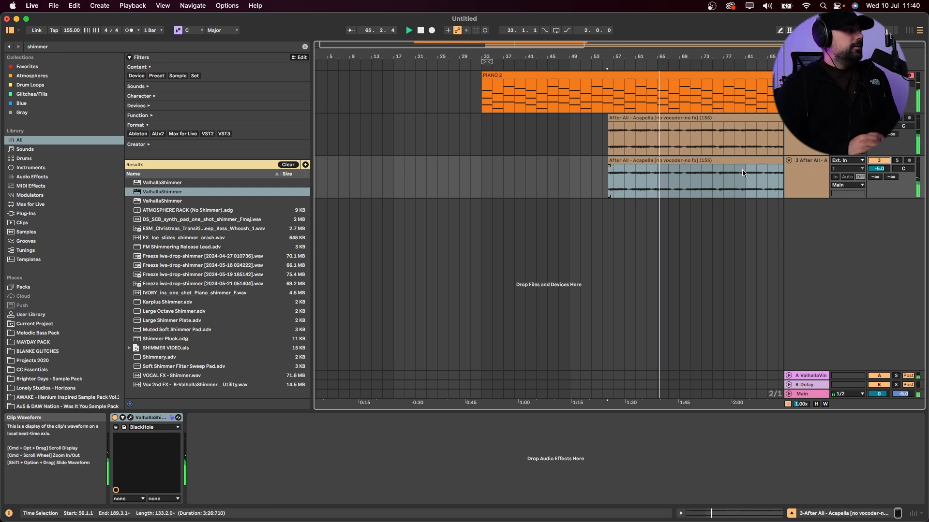
click(886, 161)
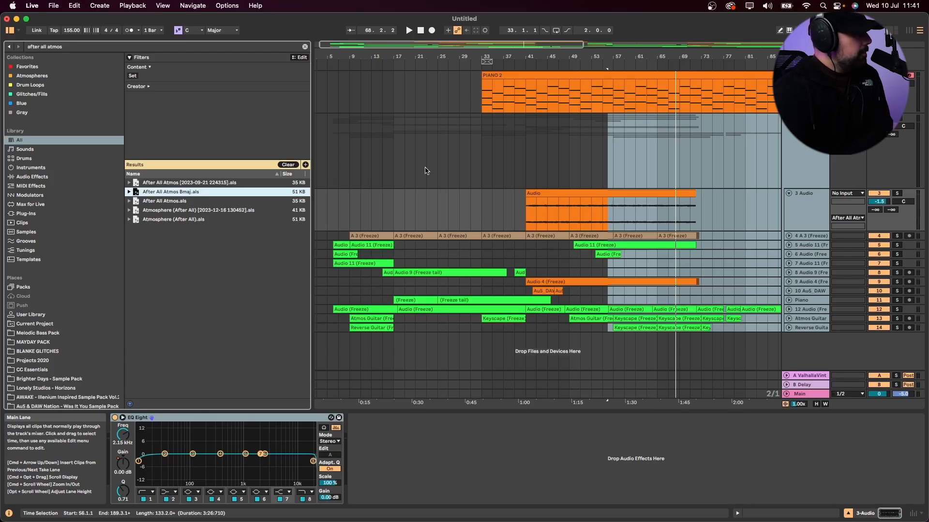
Step: Look through the imported After All Atmos Bmaj tracks and unfold them all to show their clips
click(378, 243)
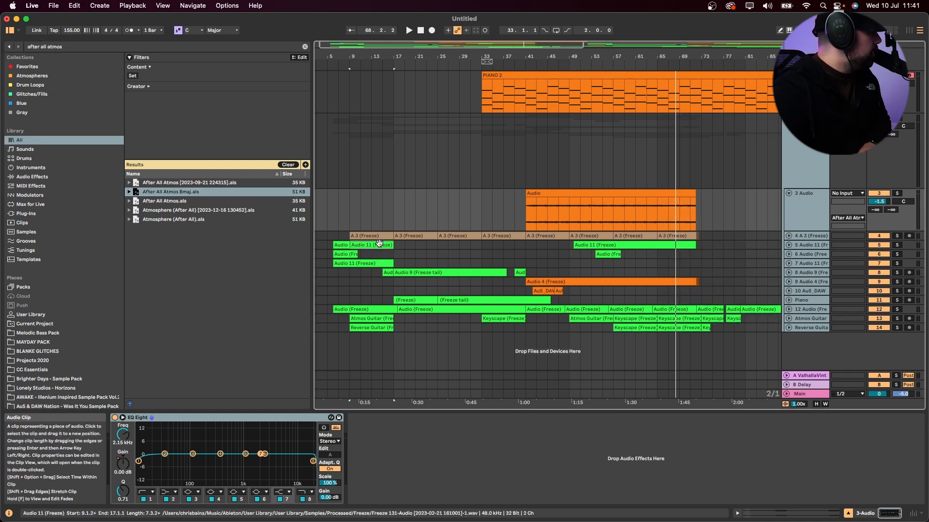
key(Down)
key(Down)
key(Down)
key(Down)
key(Down)
key(Down)
key(Up)
key(Up)
key(Up)
key(Up)
key(Up)
key(Up)
alt+click(788, 236)
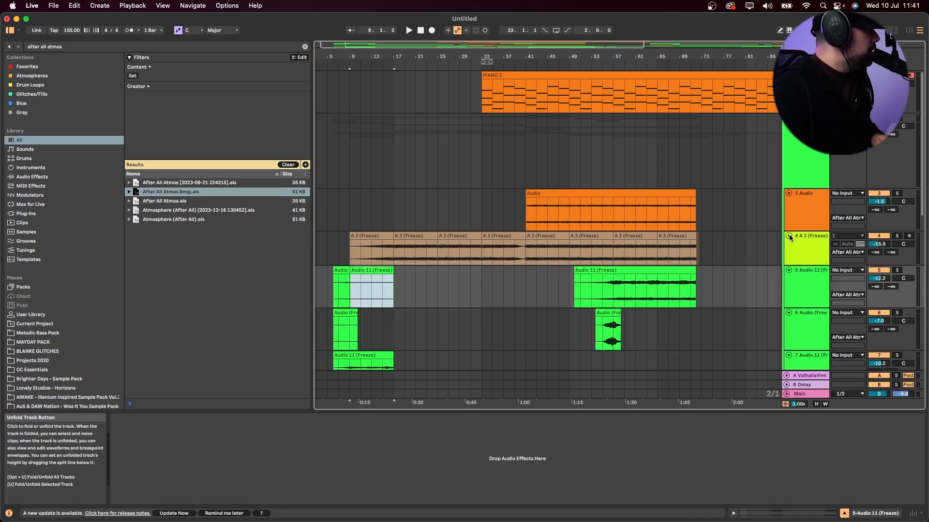
Step: Play the A 3 (Freeze) clips on track 4 to hear that atmosphere layer
click(407, 245)
scroll(458, 302, right, 6)
scroll(471, 316, left, 7)
scroll(444, 286, down, 3)
key(space)
key(Right)
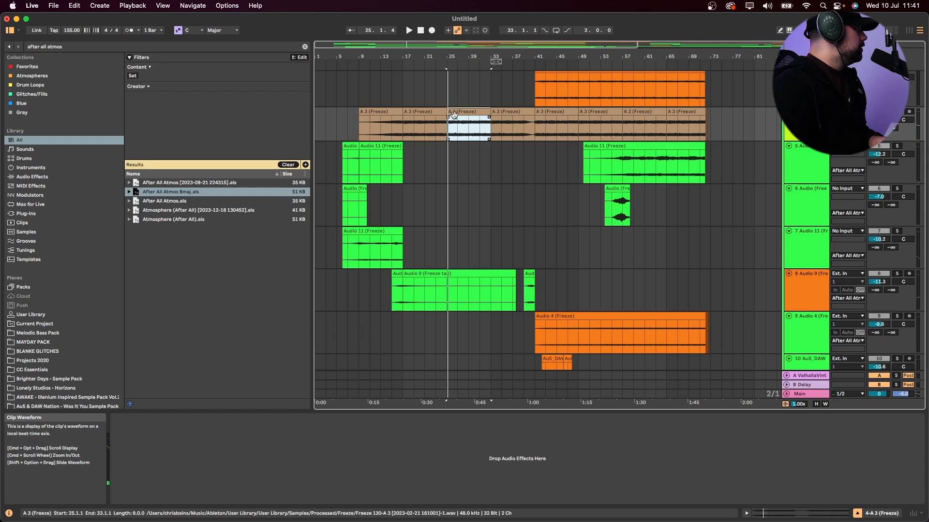
Step: Solo track 5, Audio 11 (Freeze), and listen to it from bar 7, undoing the trial volume change
click(398, 155)
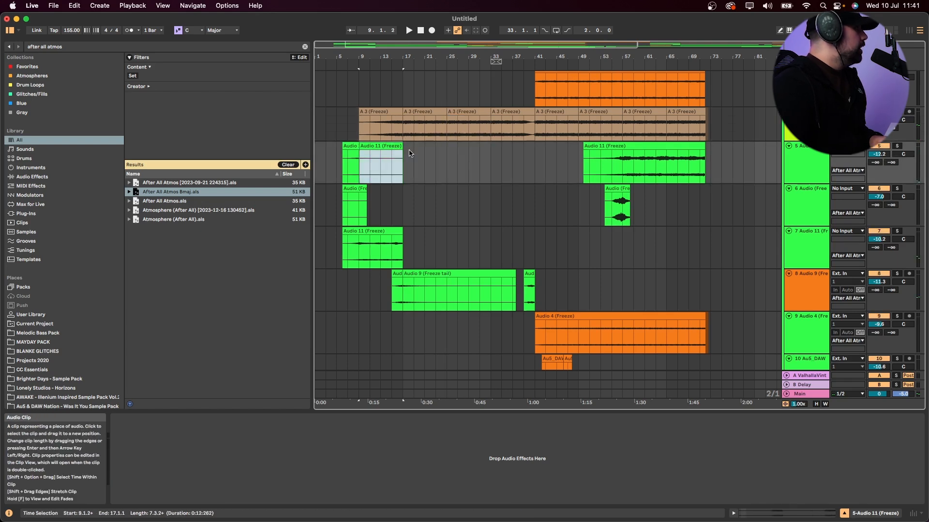
click(348, 170)
key(s)
key(space)
key(plus)
key(space)
key(plus)
key(plus)
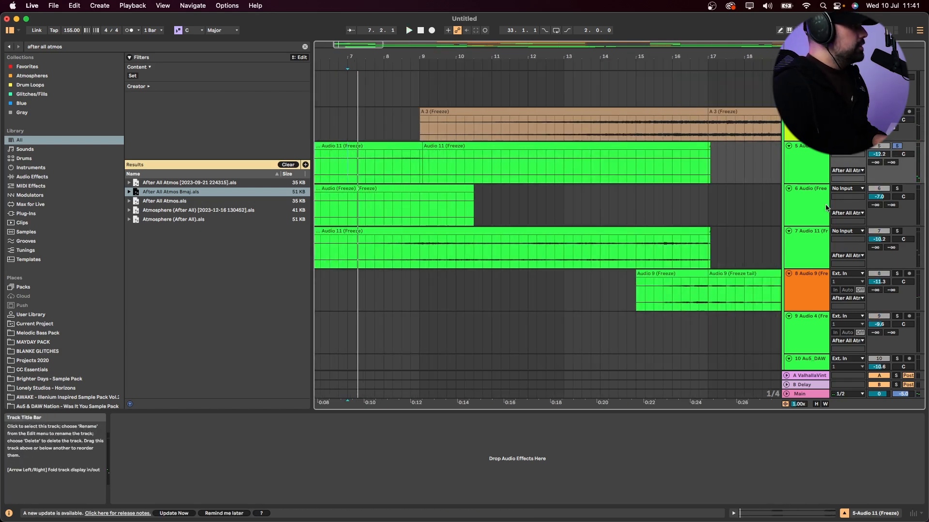
scroll(828, 209, up, 2)
key(space)
drag(879, 260, 879, 238)
key(super+z)
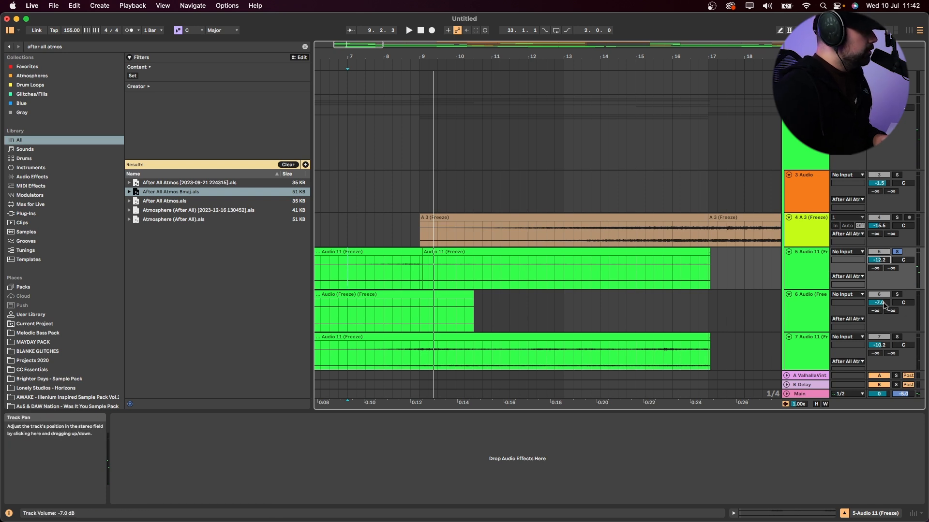
Step: Solo frozen audio tracks 6 and 7 one after the other and listen to each layer
click(401, 326)
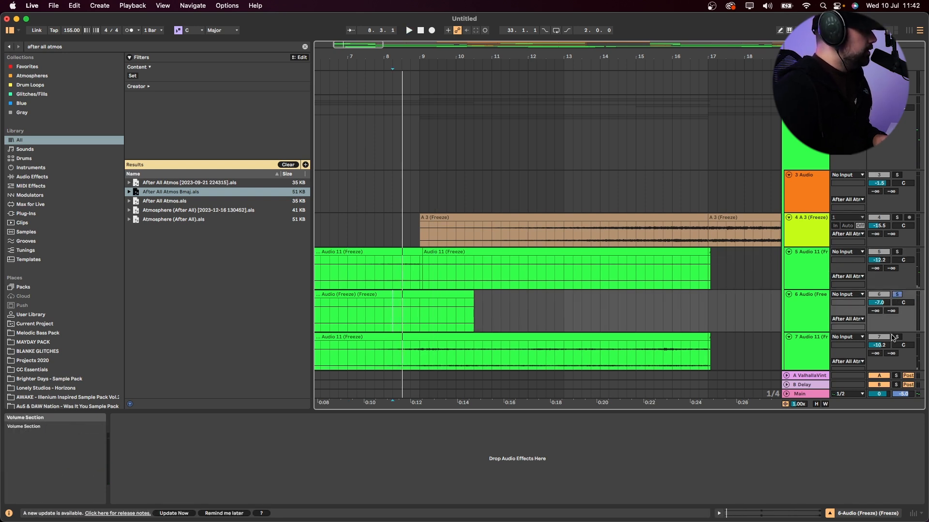
click(406, 363)
scroll(460, 341, down, 2)
click(510, 331)
key(space)
key(space)
scroll(597, 336, down, 3)
key(space)
Step: Solo track 8, Audio 9 (Freeze), and listen to it from about bar 16
click(671, 329)
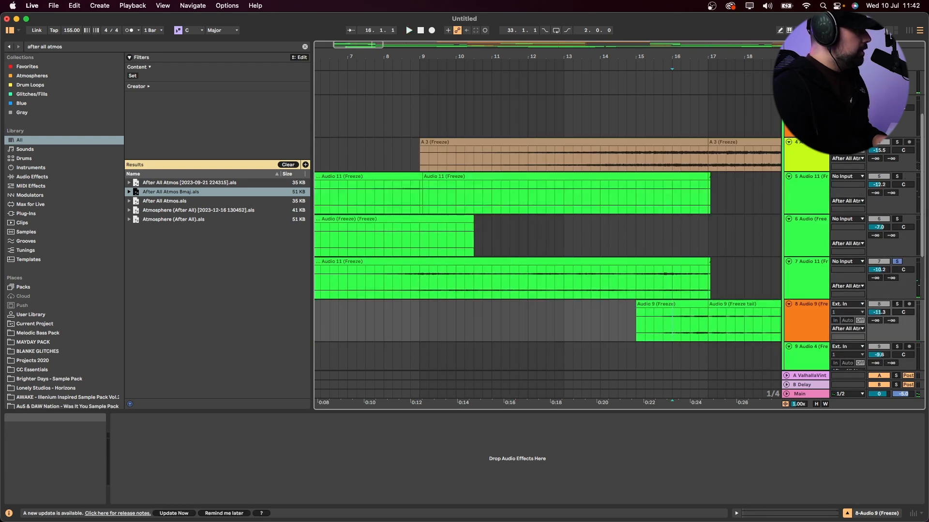
key(space)
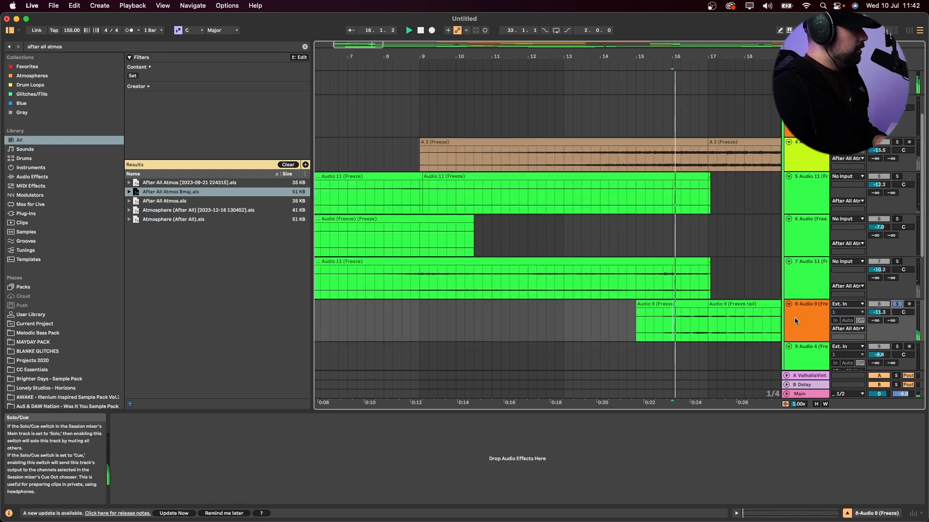
click(679, 326)
scroll(717, 324, down, 2)
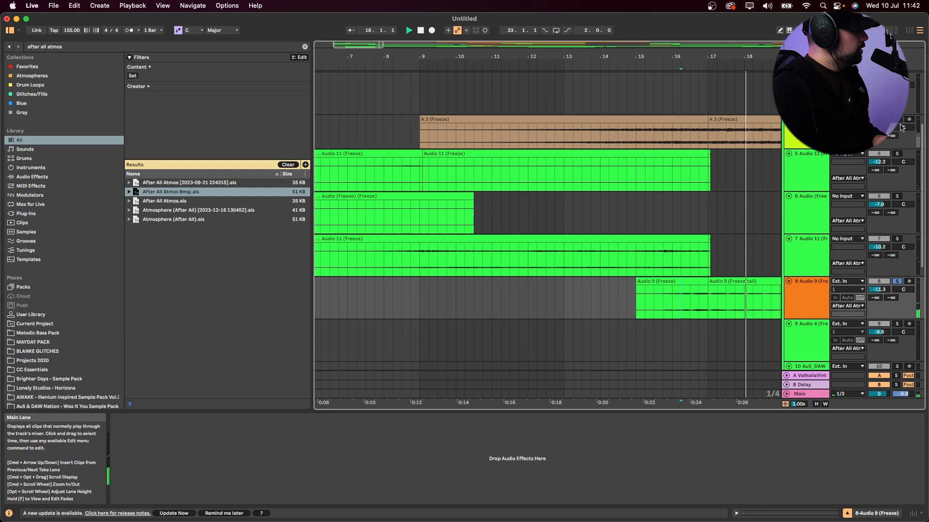
Step: Solo track 12, Audio (Freeze), and play it to hear that texture on its own
scroll(747, 242, down, 5)
click(697, 317)
scroll(709, 334, down, 3)
key(space)
scroll(710, 335, down, 5)
click(430, 345)
click(899, 317)
key(space)
click(466, 341)
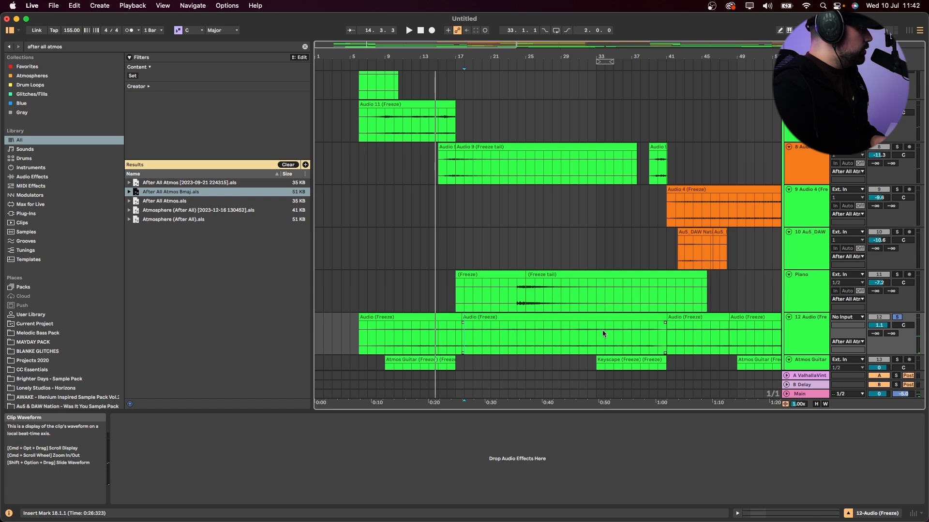
Step: Solo the frozen Piano track and listen to it from about bar 24
click(517, 306)
key(space)
click(898, 275)
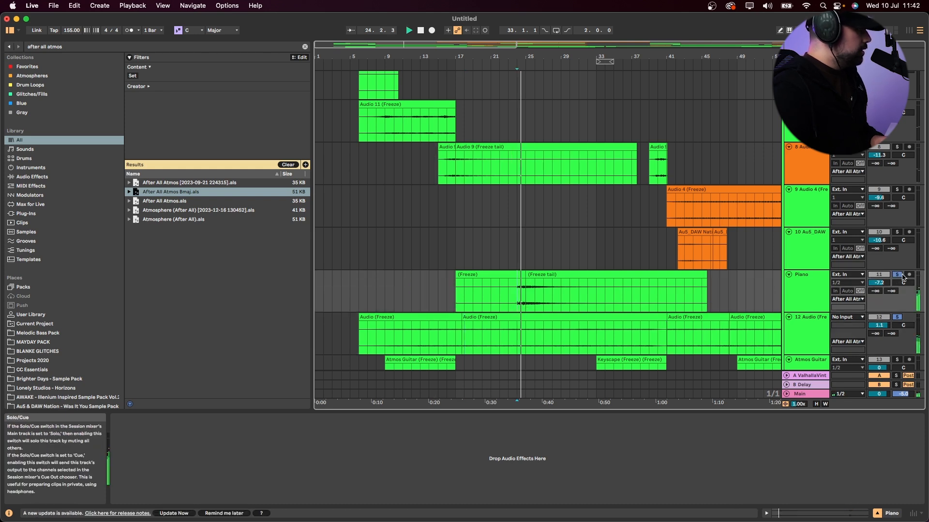
scroll(677, 317, up, 5)
scroll(645, 332, up, 3)
key(space)
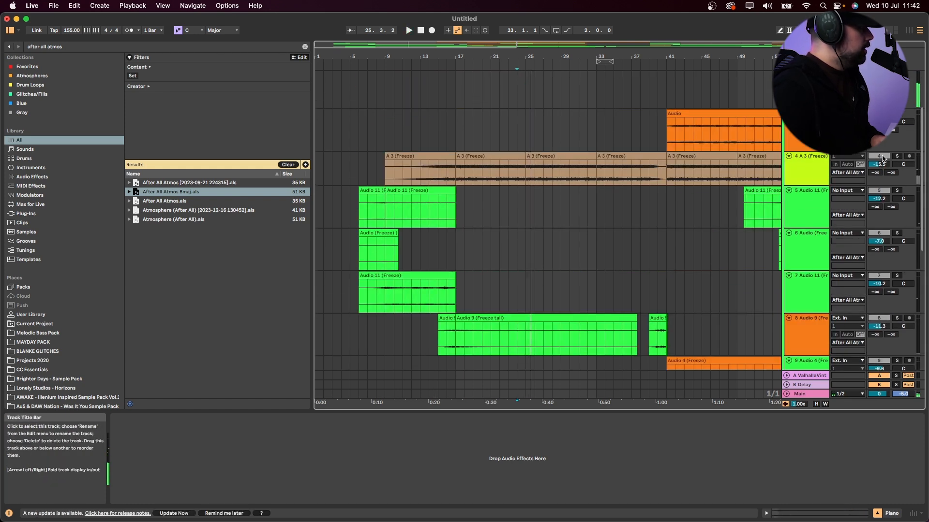
Step: Solo track 3, Audio, and listen to its clip starting at bar 41
click(677, 135)
key(space)
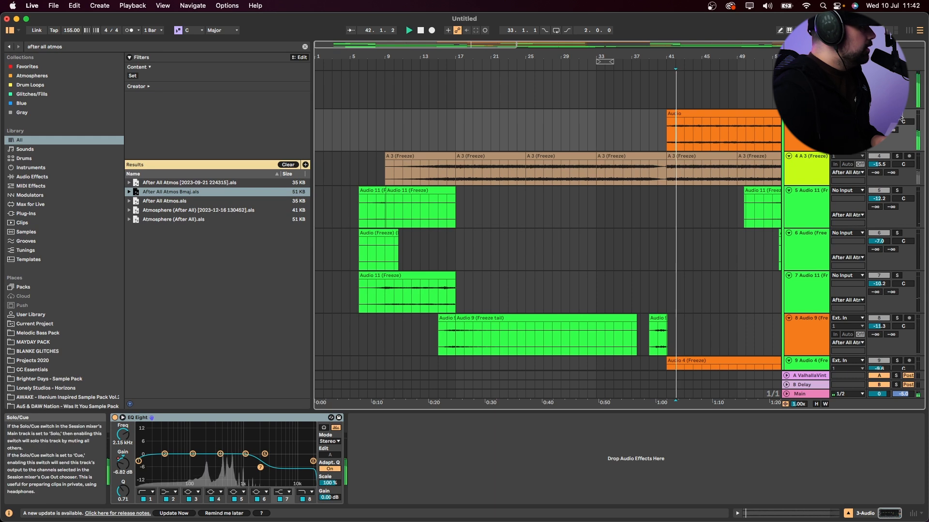
click(668, 137)
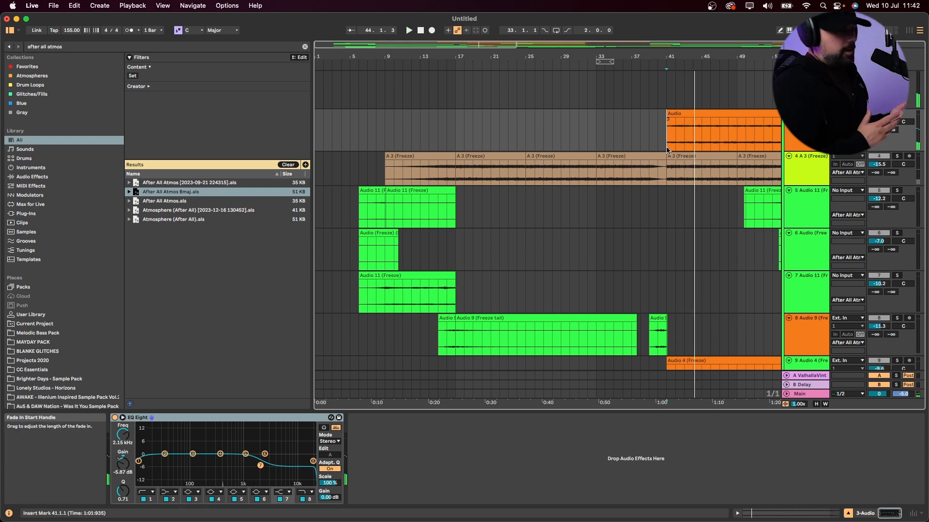
Step: Delete the imported After All Atmos track group and add a new MIDI track and a new audio track
scroll(721, 191, up, 4)
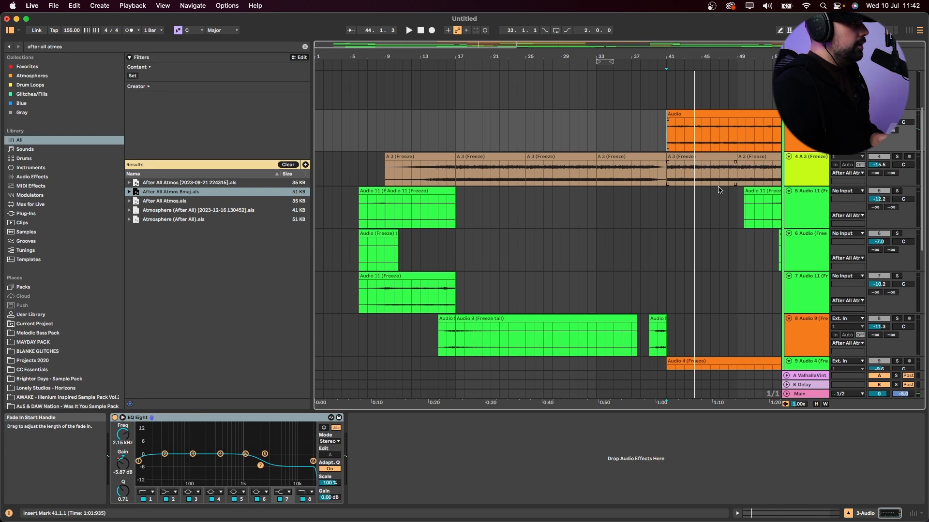
click(814, 179)
key(Delete)
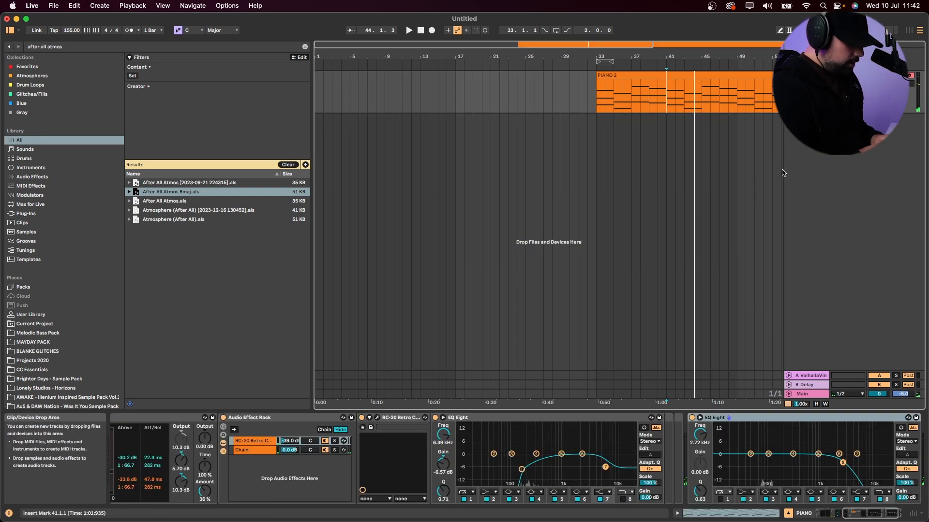
key(super+shift+t)
key(super+t)
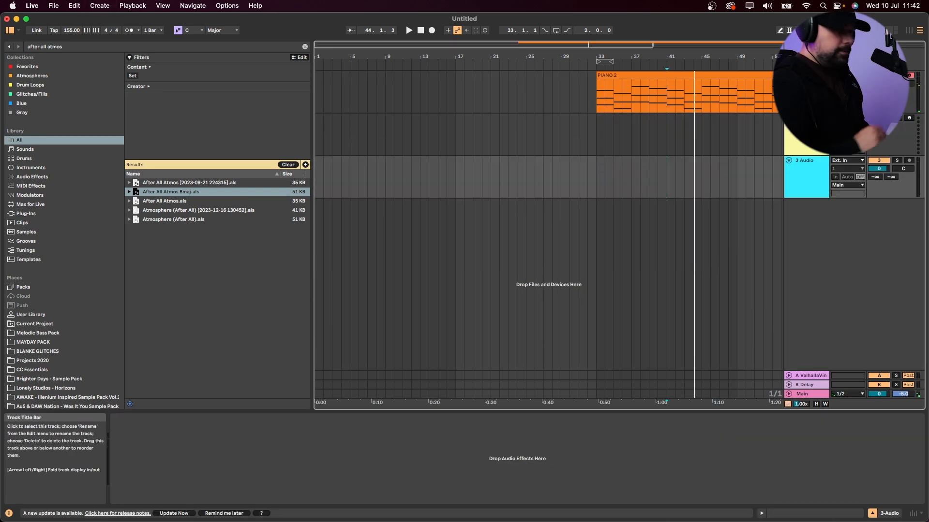
Step: Search the browser for "omnis" and load Omnisphere on the new MIDI track
key(super+f)
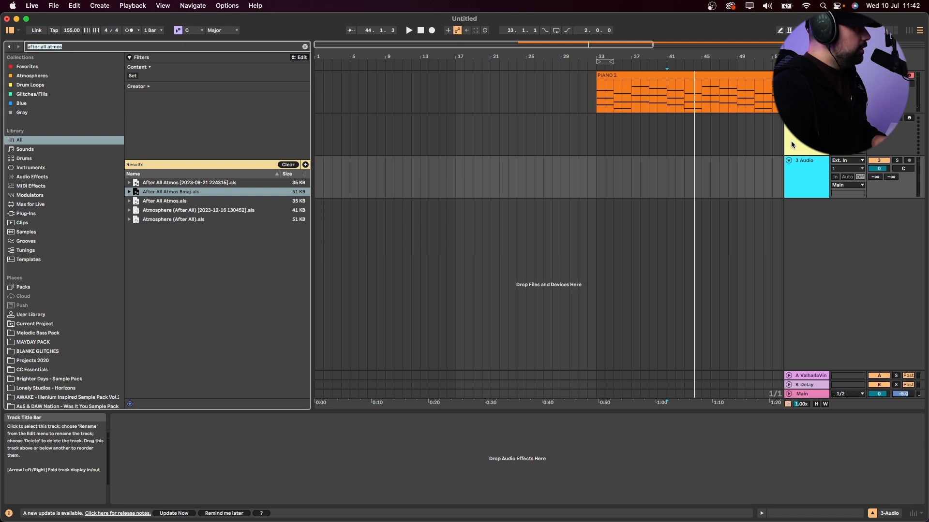
click(818, 182)
click(847, 161)
click(821, 137)
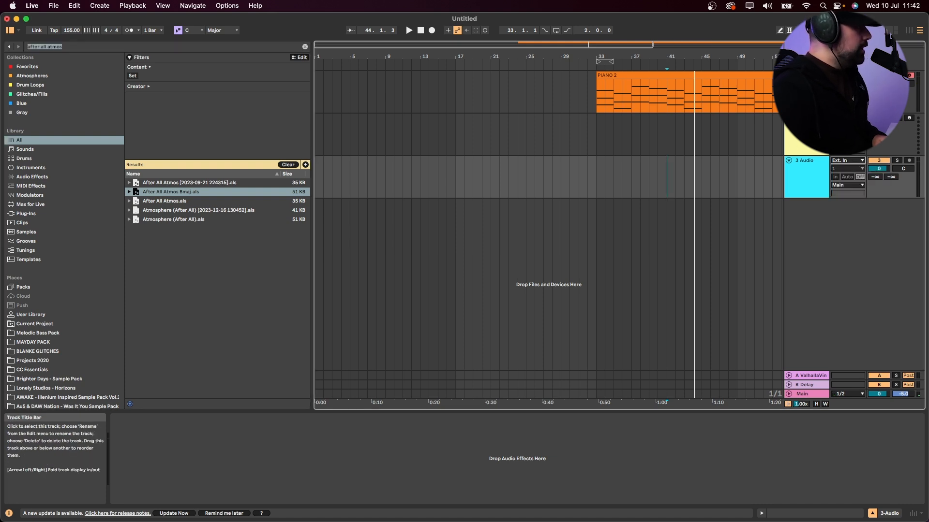
click(821, 136)
key(super+f)
text(omnis)
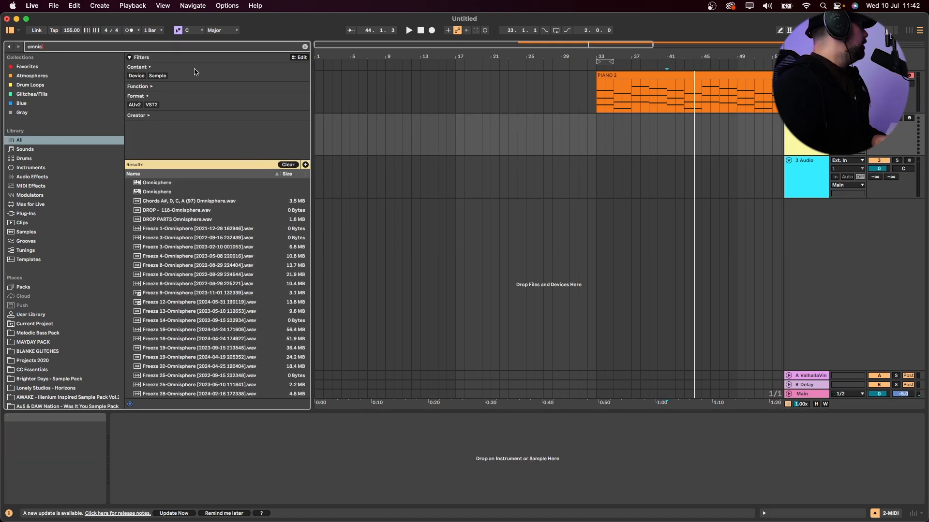
key(Down)
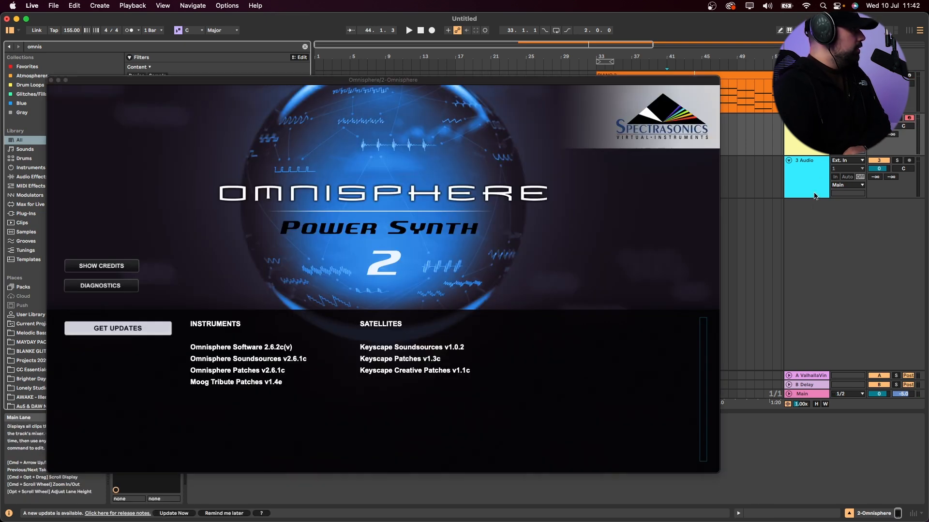
Step: Set the 3 Audio track's input to 2-Omnisphere and arm it for recording, with the insert marker at bar 33
click(805, 173)
click(846, 160)
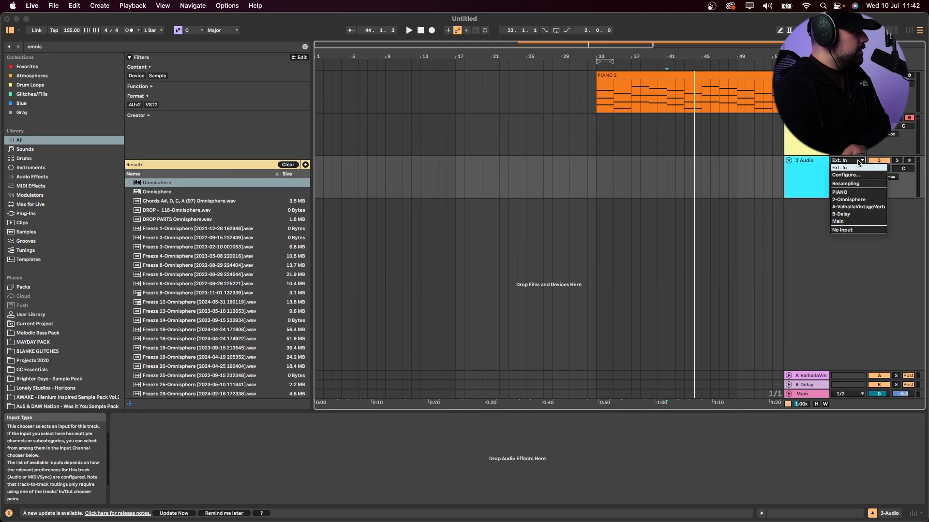
click(879, 199)
click(909, 160)
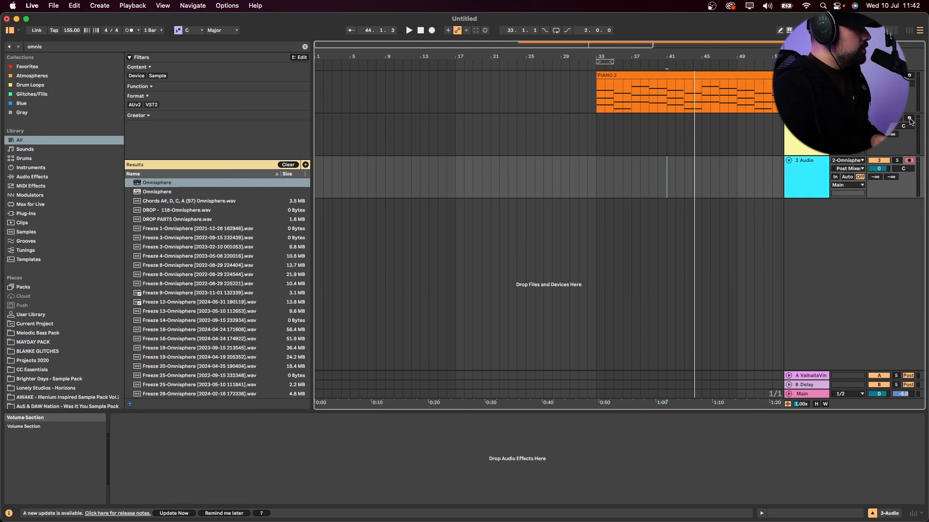
click(600, 129)
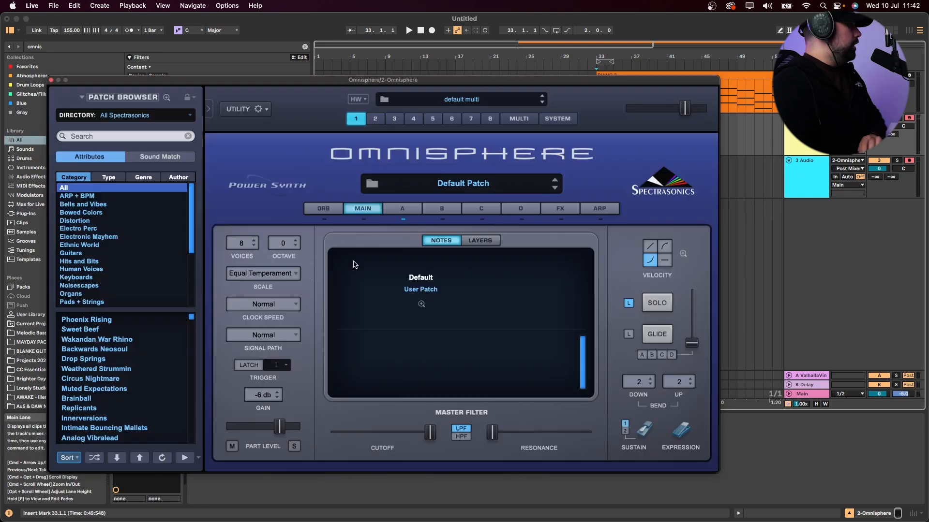
Step: Filter the Omnisphere patches by the Dreaming type and shuffle the order of the patch list
click(109, 179)
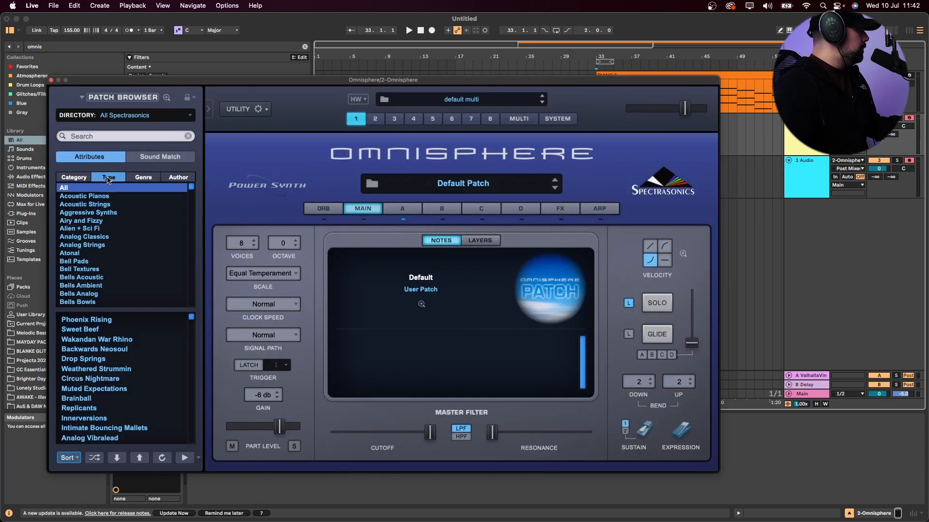
drag(191, 191, 185, 250)
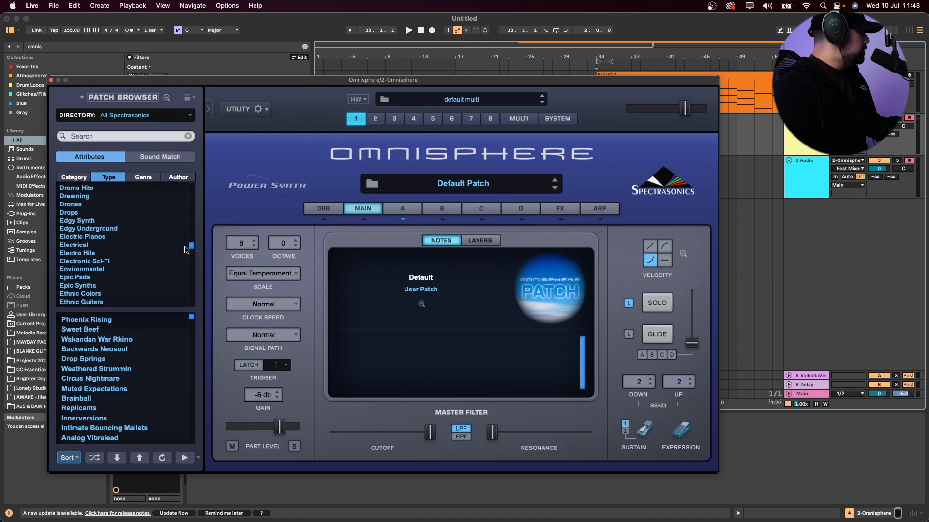
click(92, 203)
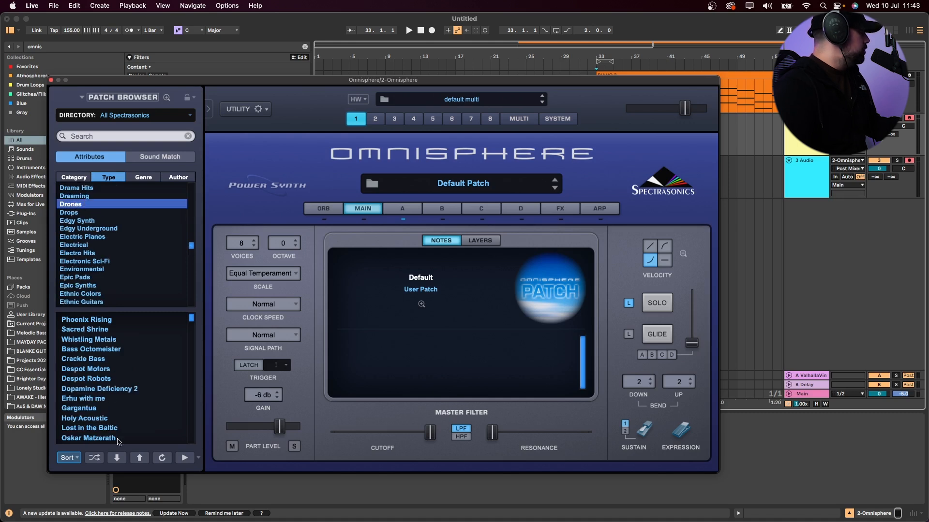
key(Up)
click(94, 459)
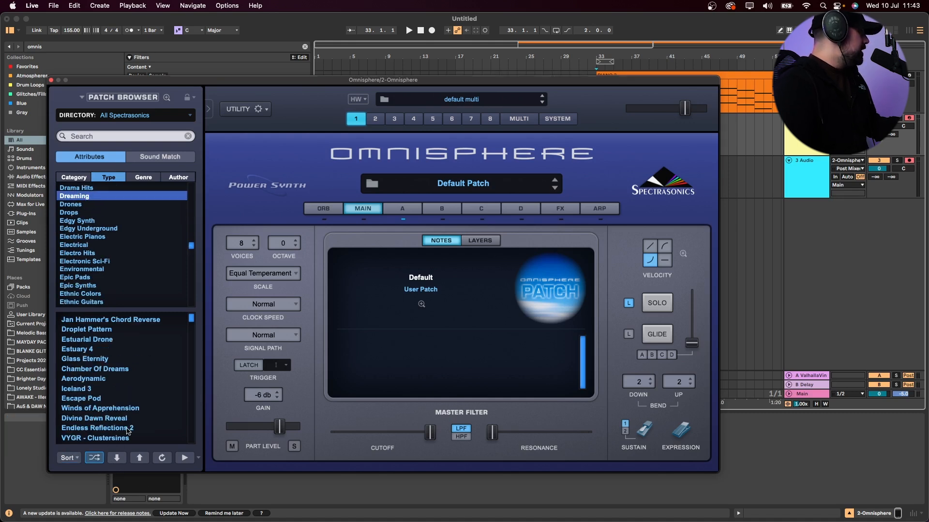
Step: Audition the Jan Hammer's Chord Reverse patch, load Droplet Pattern instead and close the Omnisphere window
click(125, 323)
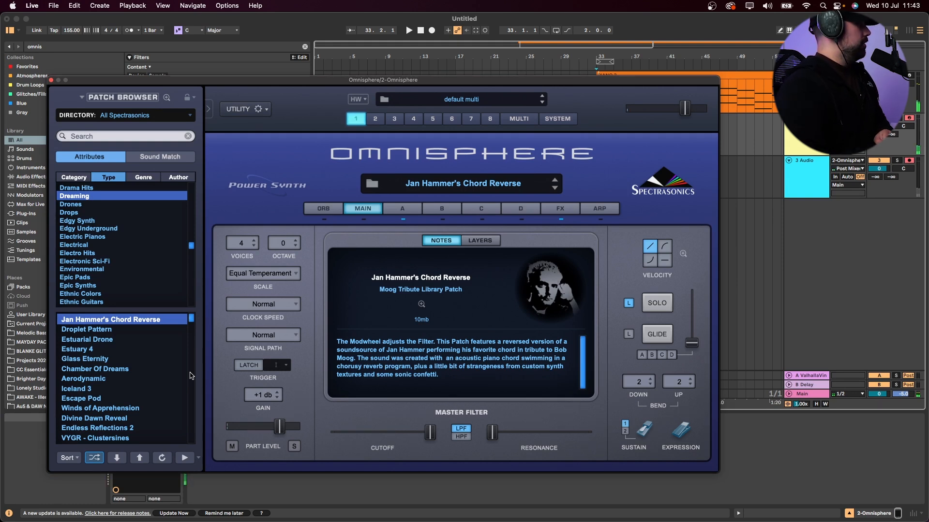
click(111, 330)
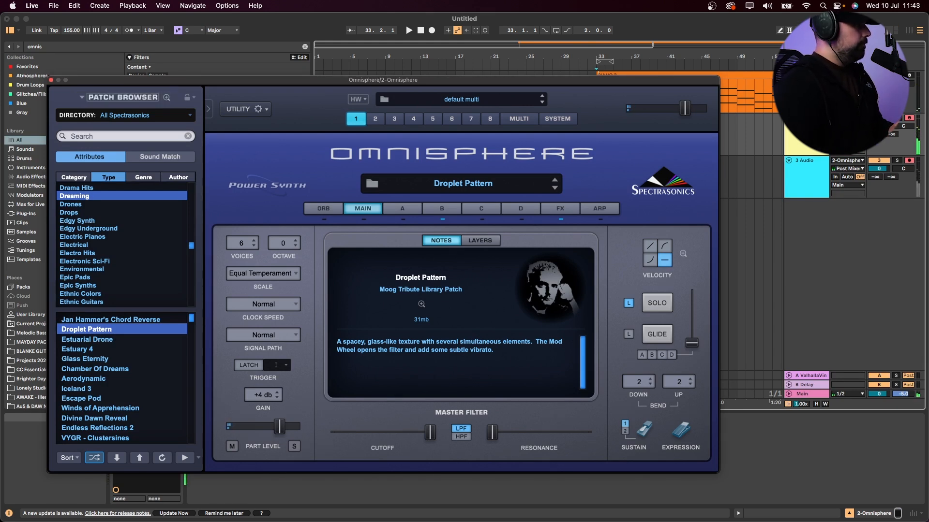
click(878, 126)
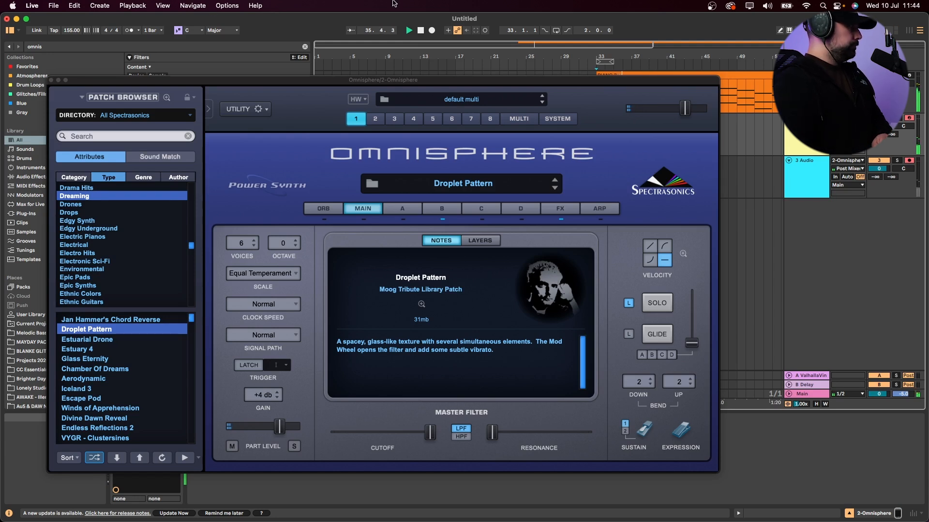
click(51, 80)
Step: Record a held F#3 and C#3 on Omnisphere from bar 33 to about bar 41, capturing both MIDI and audio
click(596, 127)
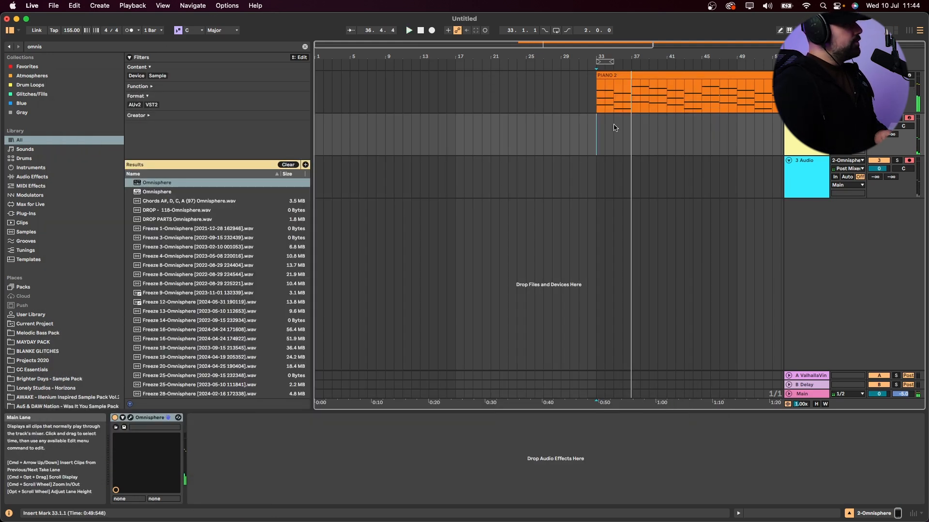
drag(598, 127, 749, 126)
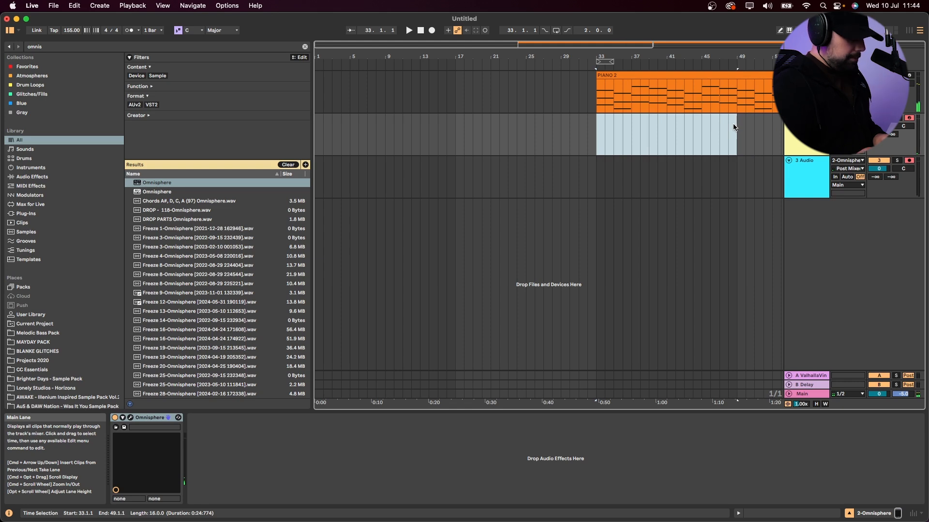
click(600, 140)
key(space)
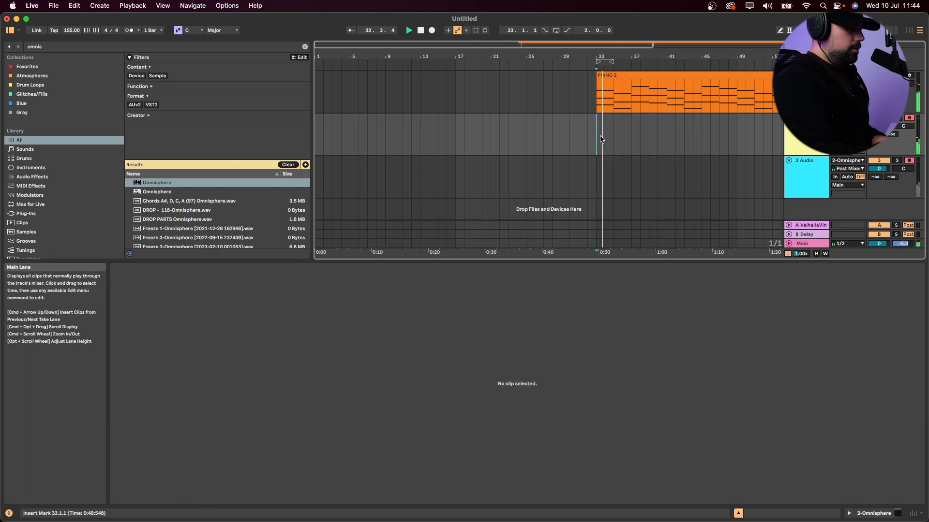
key(space)
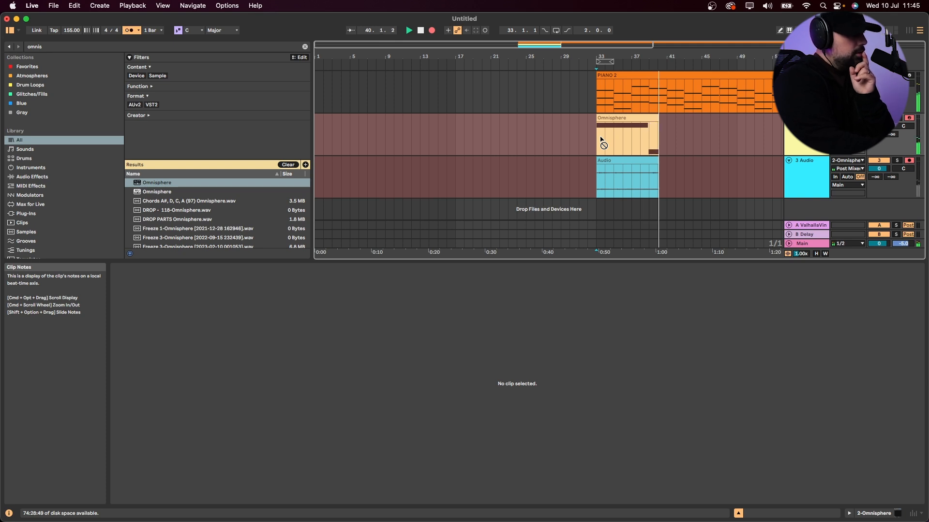
click(600, 138)
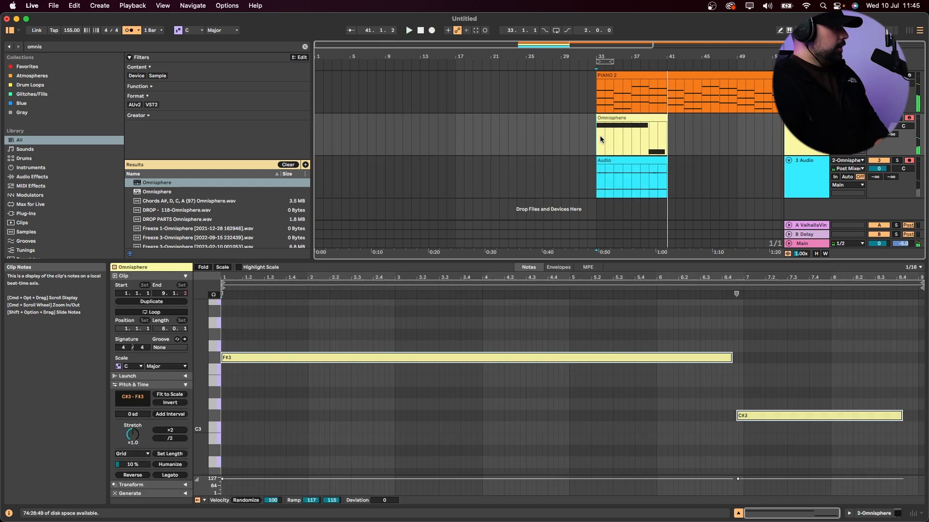
Step: Add a new audio track below 3 Audio and move the recorded audio clip onto it at bar 33
click(630, 161)
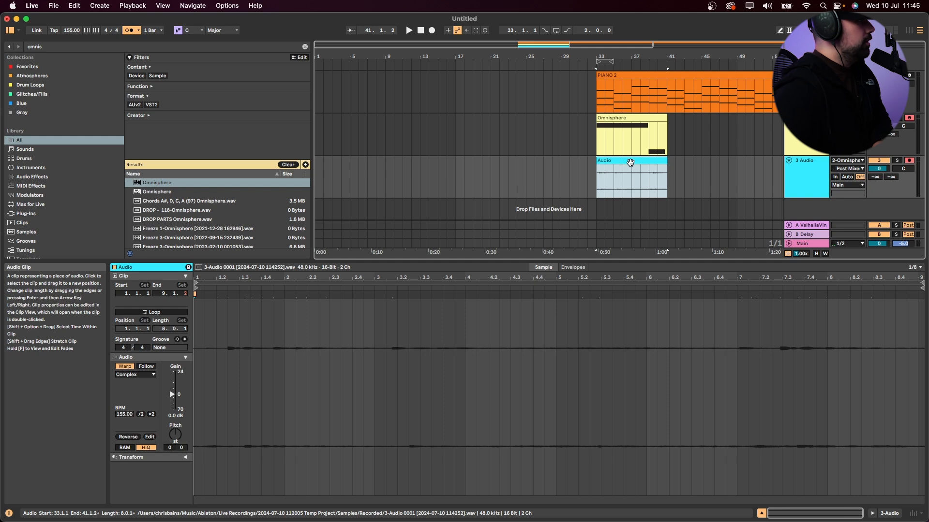
click(620, 118)
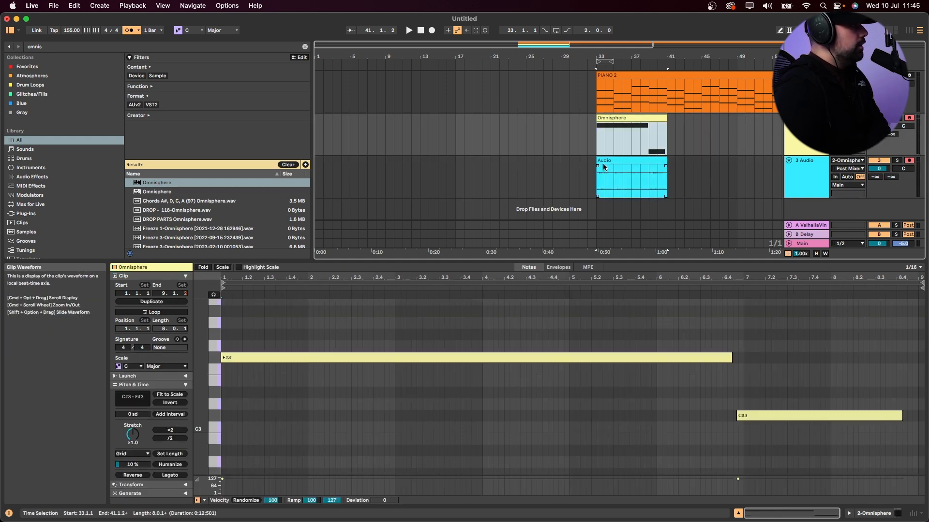
click(791, 180)
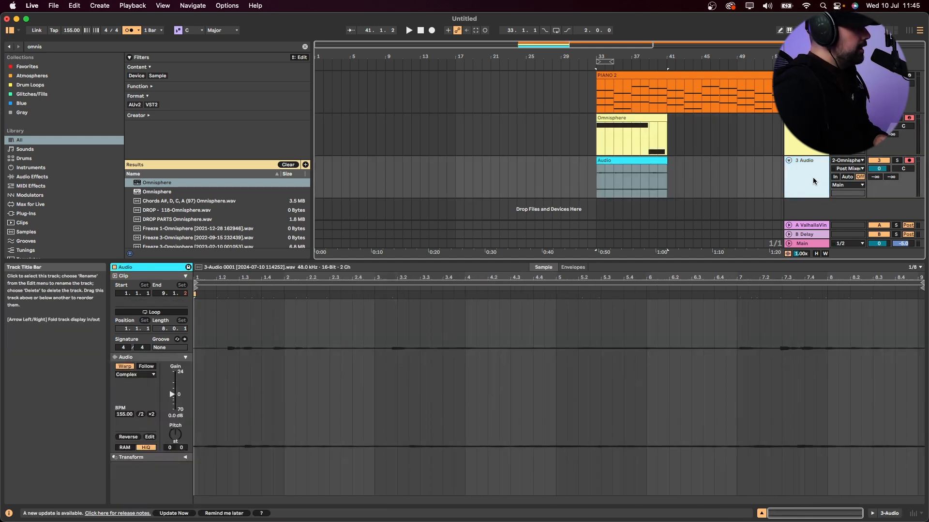
key(super+t)
drag(618, 140, 620, 192)
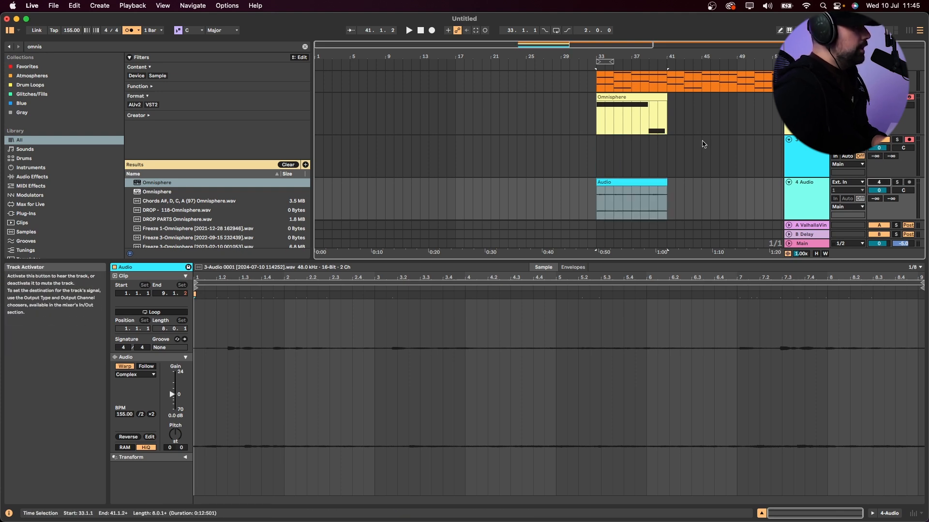
Step: Delete the recorded MIDI clip from the Omnisphere track and return the insert marker to bar 33
click(637, 98)
key(plus)
key(Delete)
click(571, 122)
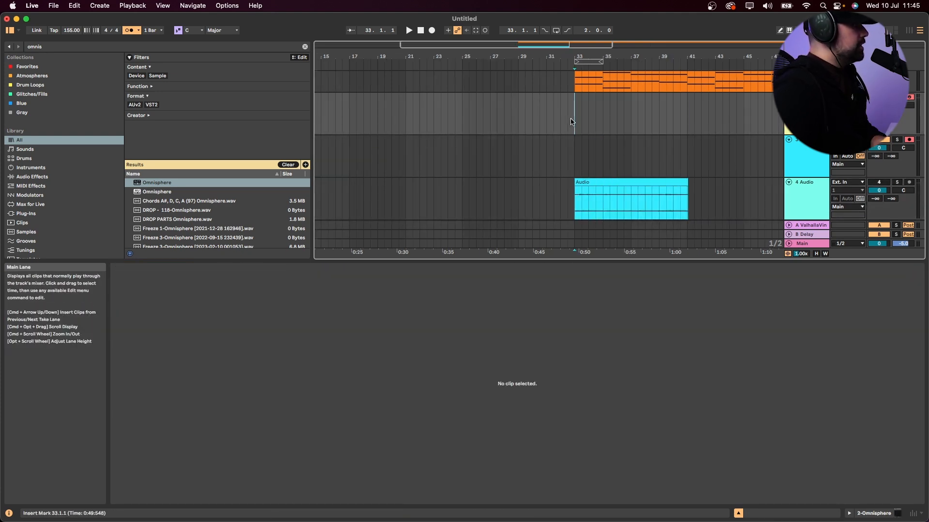
Step: Reopen Omnisphere, audition Estuary 4, Glass Eternity and Chamber Of Dreams, and load the Aerodynamic patch
key(shift+Tab)
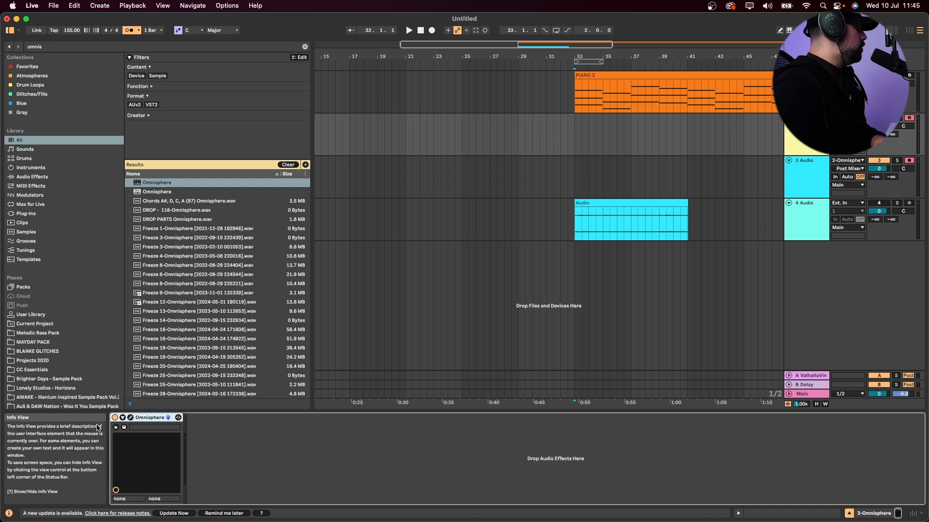
click(130, 417)
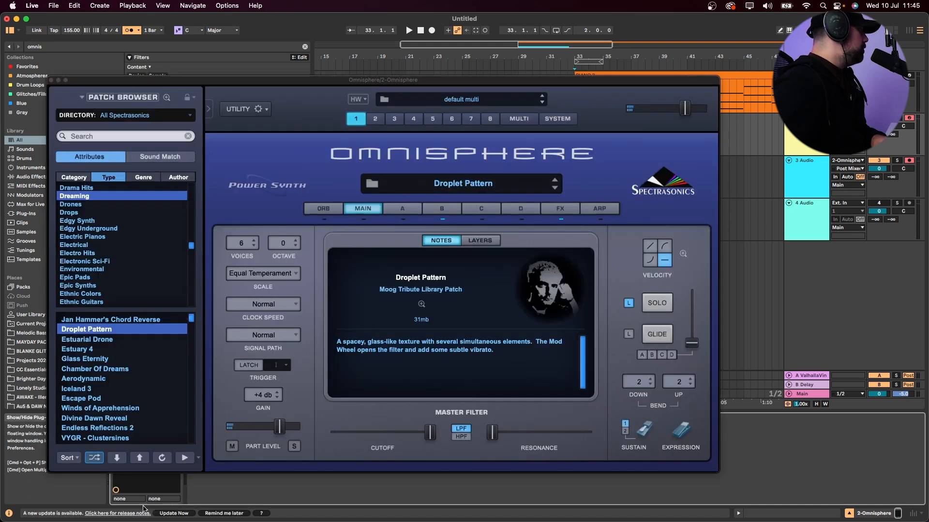
click(111, 346)
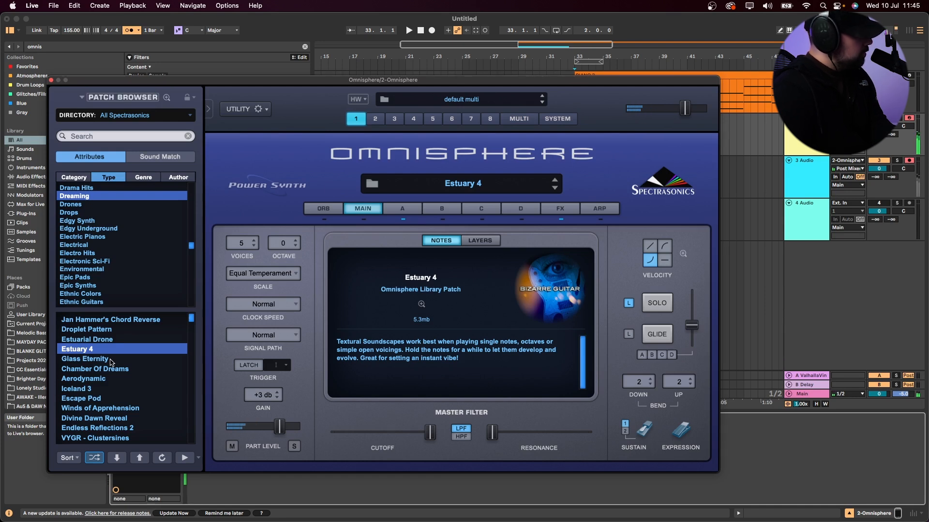
click(111, 360)
click(134, 371)
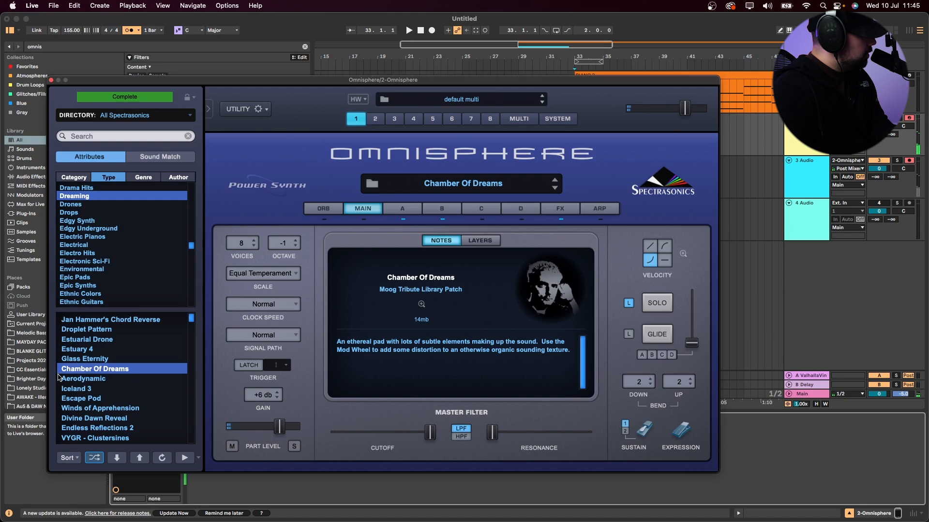
click(92, 380)
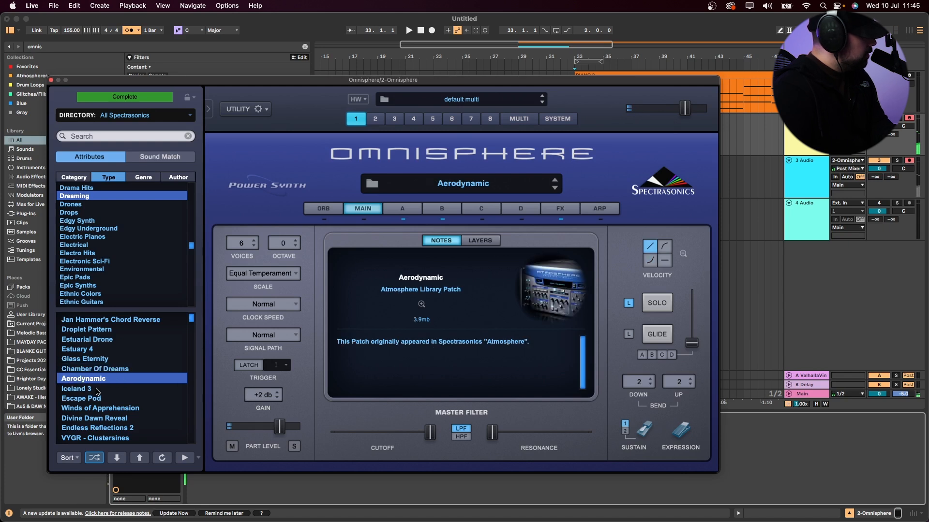
click(50, 81)
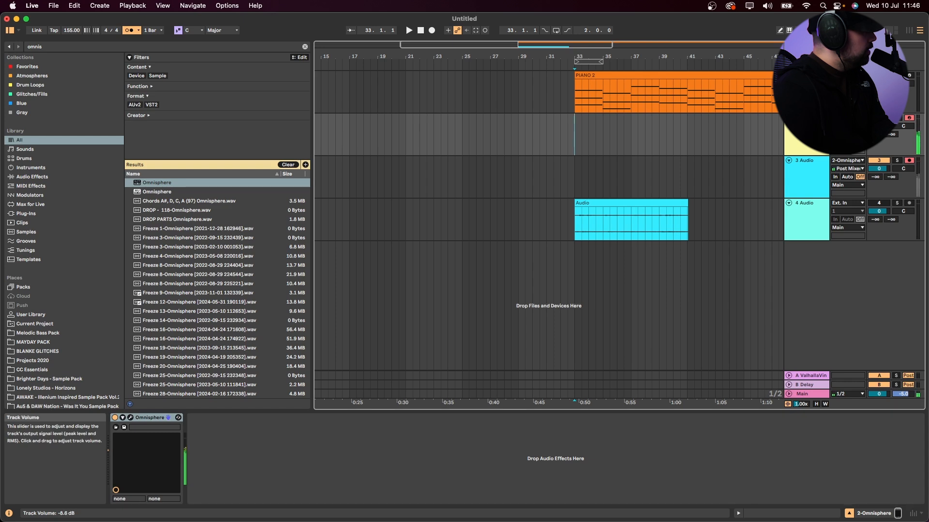
Step: Play the piano clip from bar 33 to rehearse the Aerodynamic part against it
click(576, 87)
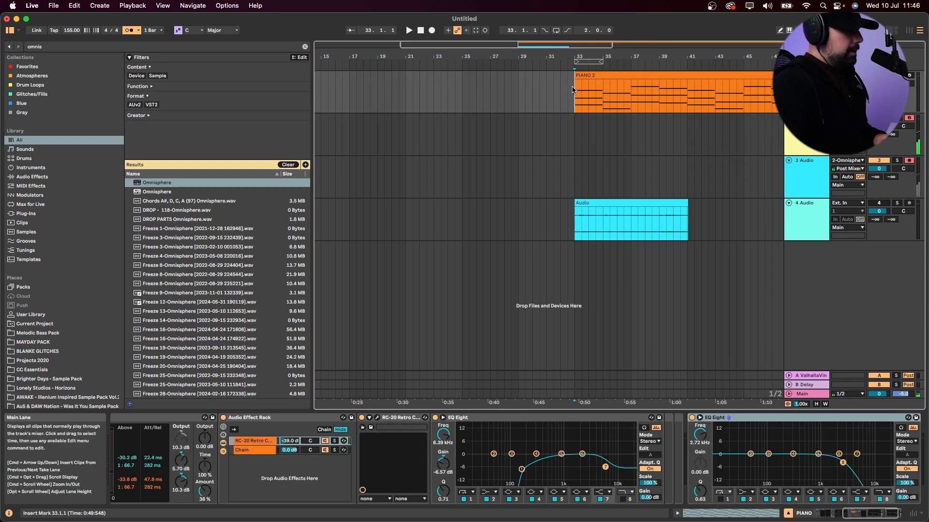
key(space)
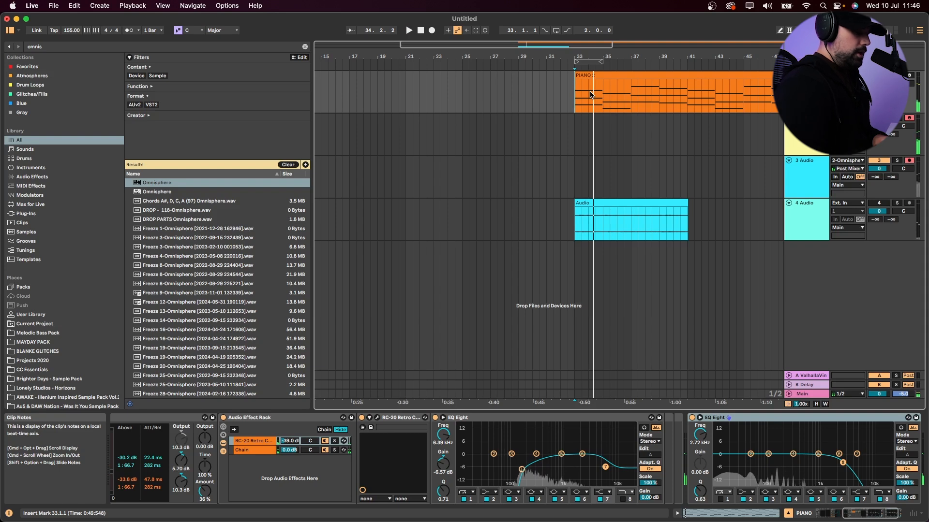
key(space)
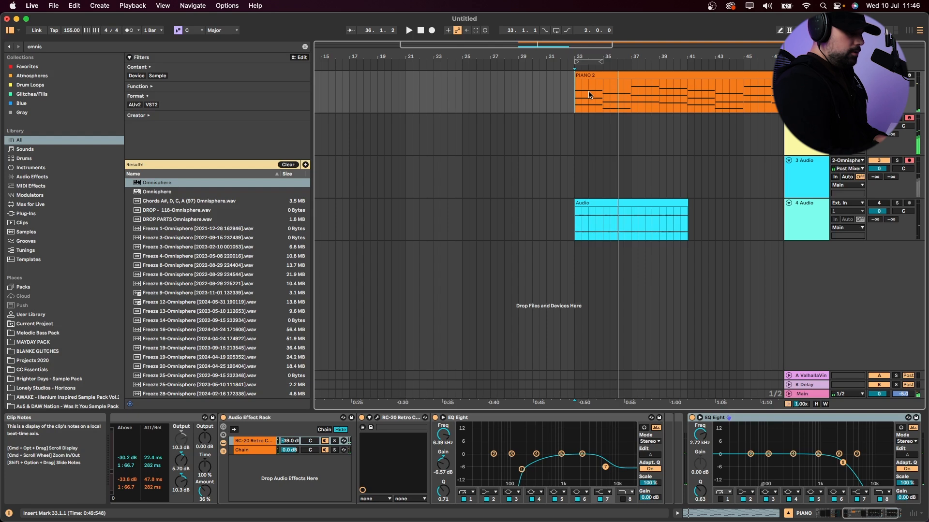
key(space)
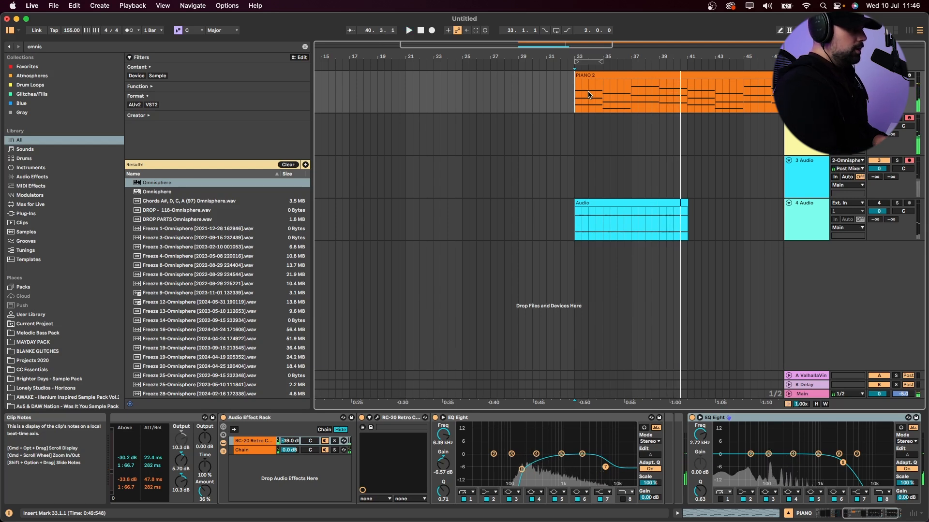
Step: Record a second Omnisphere take with its audio from bar 33 to about bar 54
key(space)
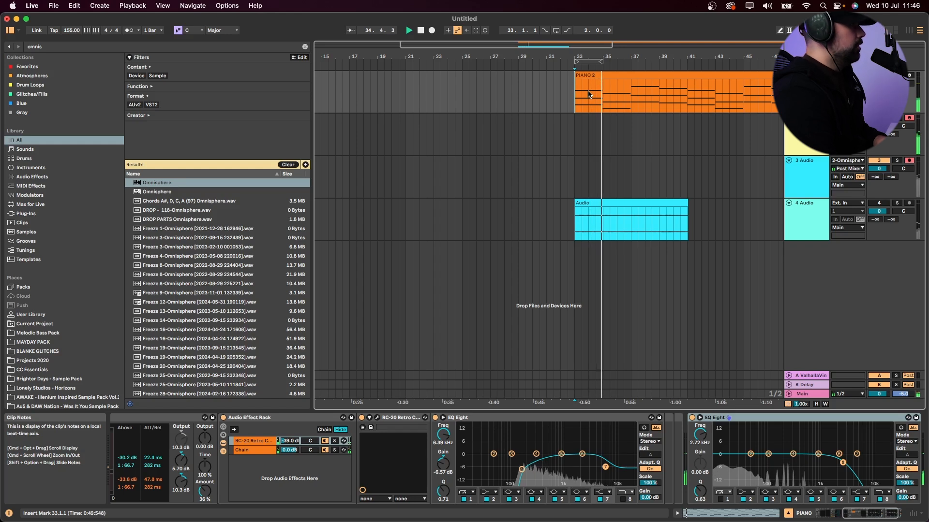
key(F9)
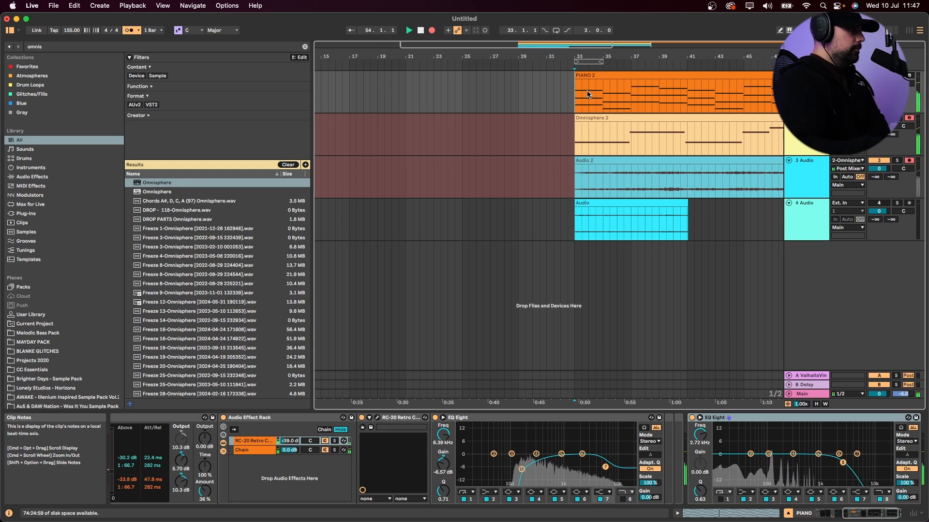
key(space)
Step: Delete the F#4 note from the Omnisphere 2 MIDI clip and extend the preceding D#4 note across the gap
click(576, 141)
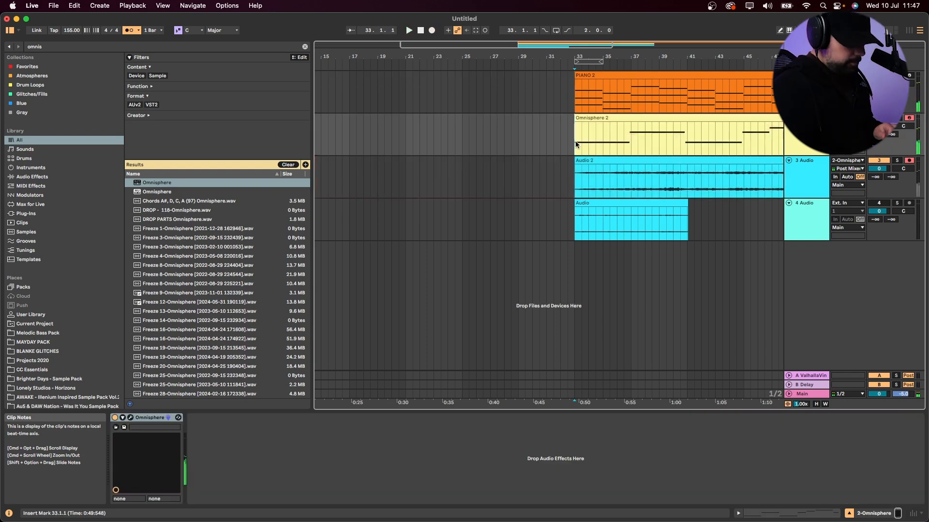
scroll(575, 142, down, 5)
double_click(575, 144)
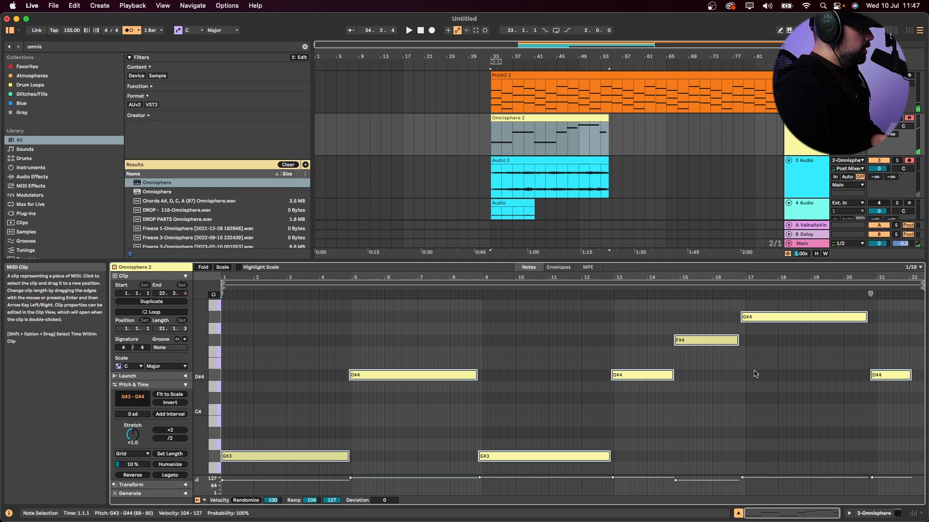
click(707, 312)
drag(711, 389, 705, 309)
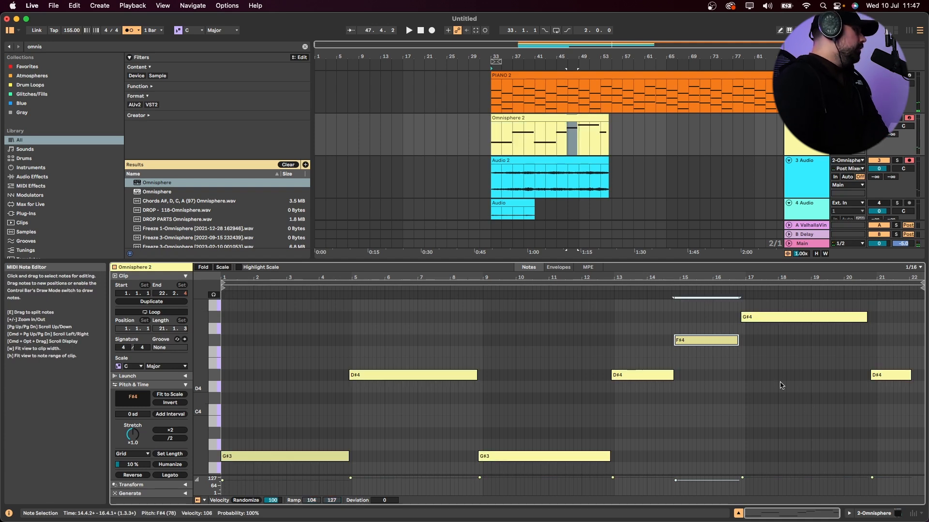
key(Delete)
drag(672, 379, 741, 378)
right_click(813, 181)
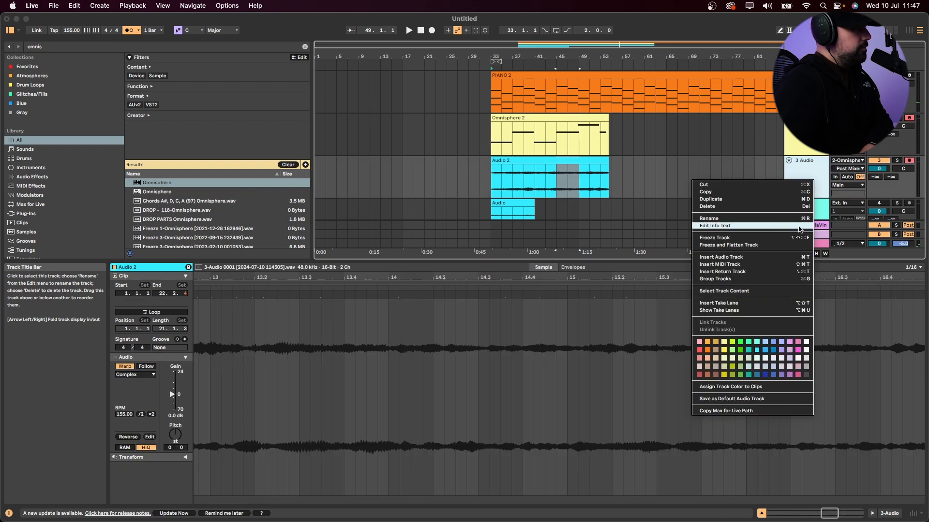
click(799, 227)
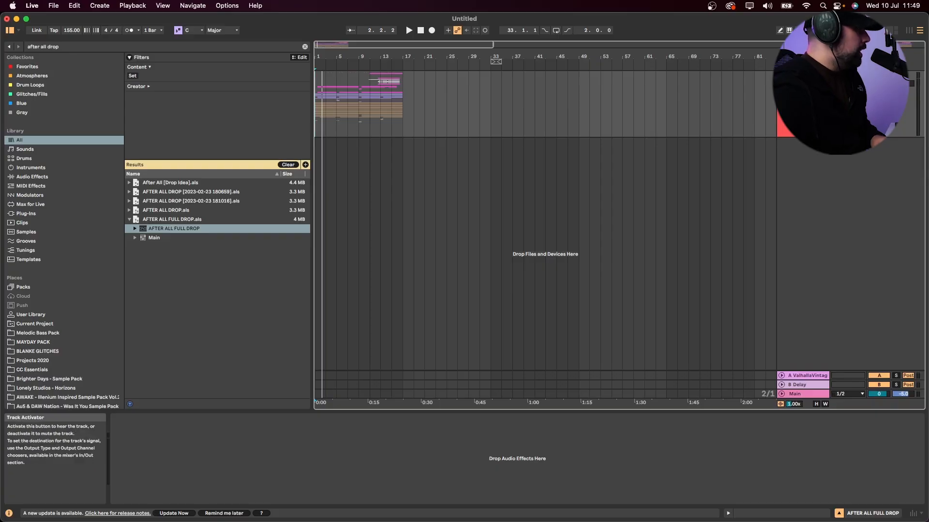
Step: Unfold the AFTER ALL FULL DROP group and its DROP subgroup, with the insert marker at bar 1
click(782, 76)
click(783, 348)
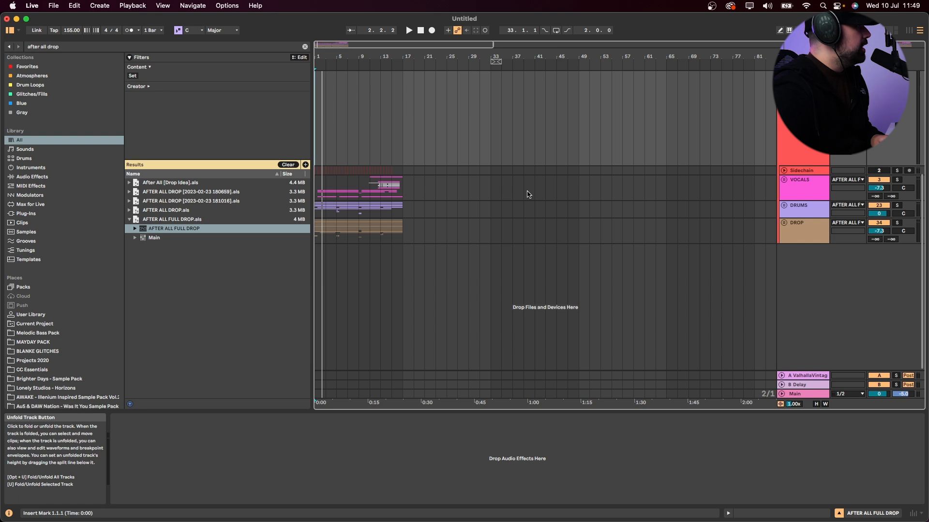
click(317, 230)
key(plus)
key(plus)
key(plus)
key(plus)
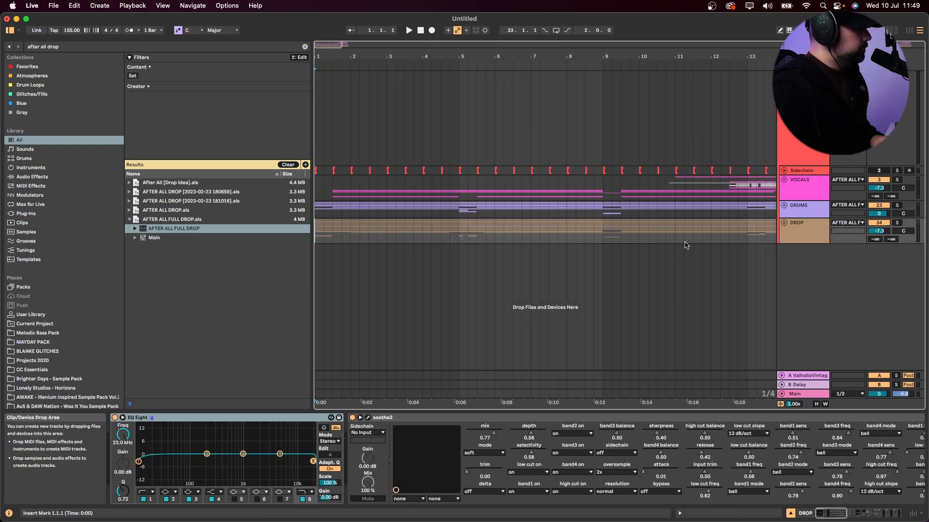
click(784, 223)
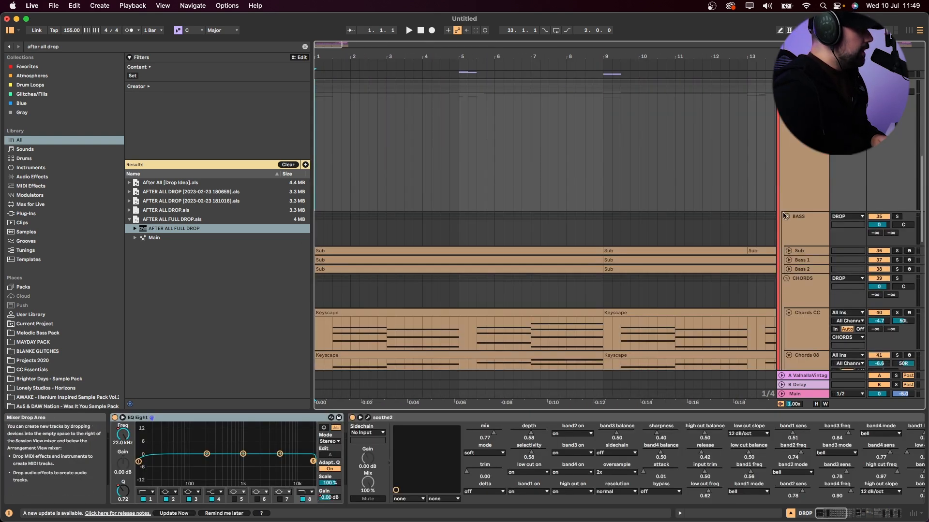
Step: Listen to the BASS and CHORDS groups soloed, comparing the chords with and without the ATMOS group
click(897, 217)
key(space)
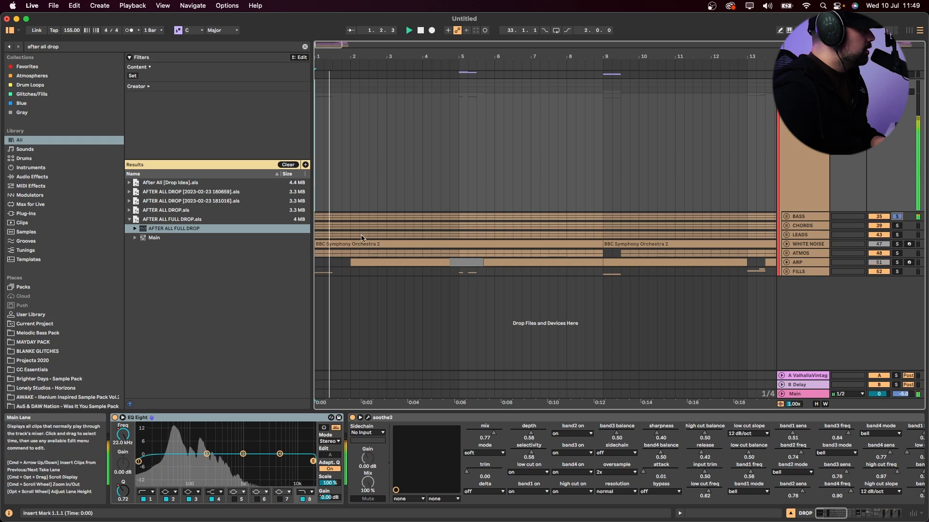
click(897, 226)
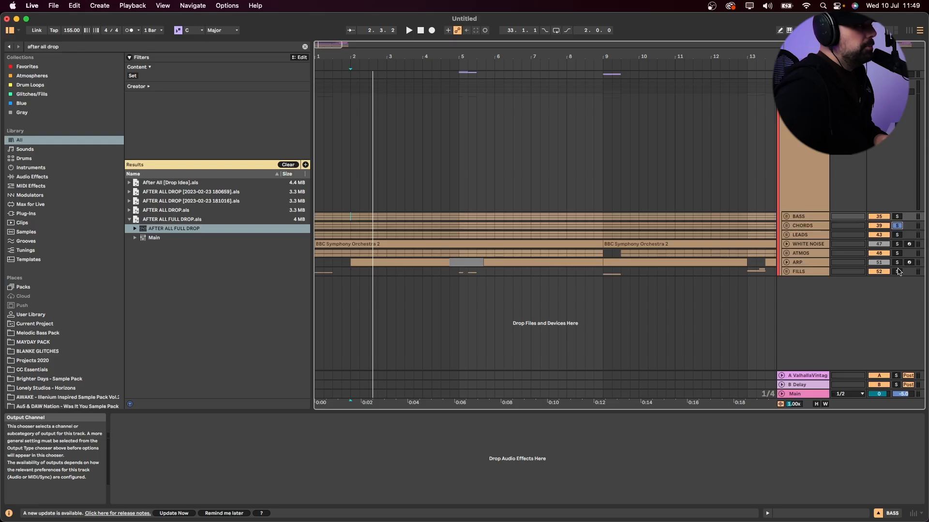
click(897, 253)
key(space)
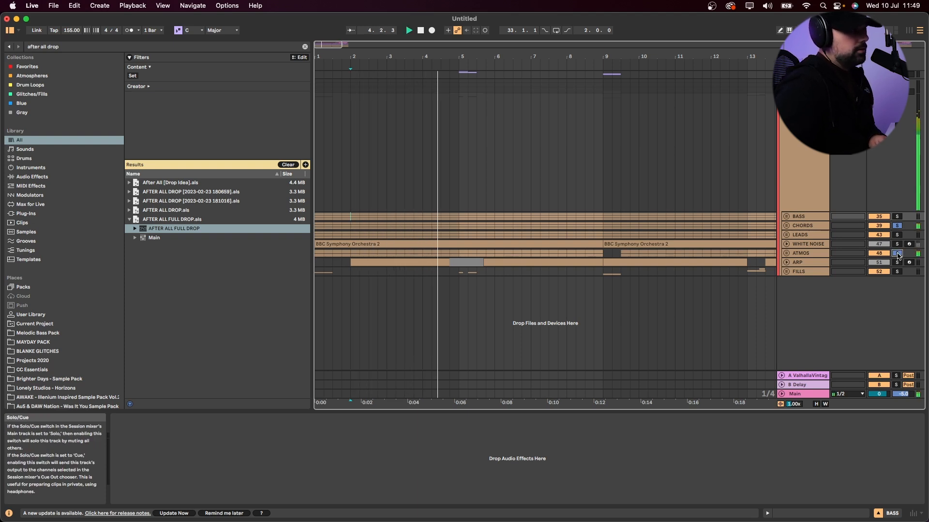
click(897, 253)
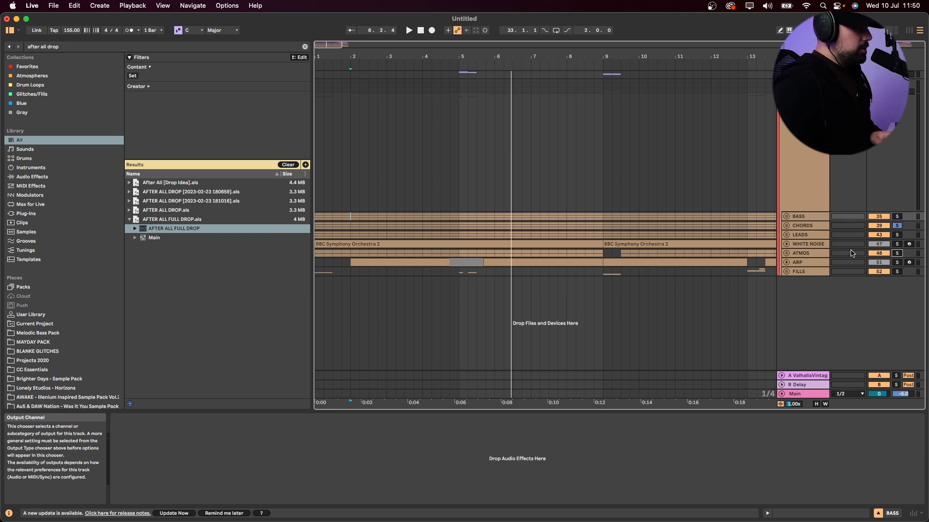
Step: Unfold the ATMOS group and select its G Min track
click(796, 253)
click(786, 254)
click(531, 250)
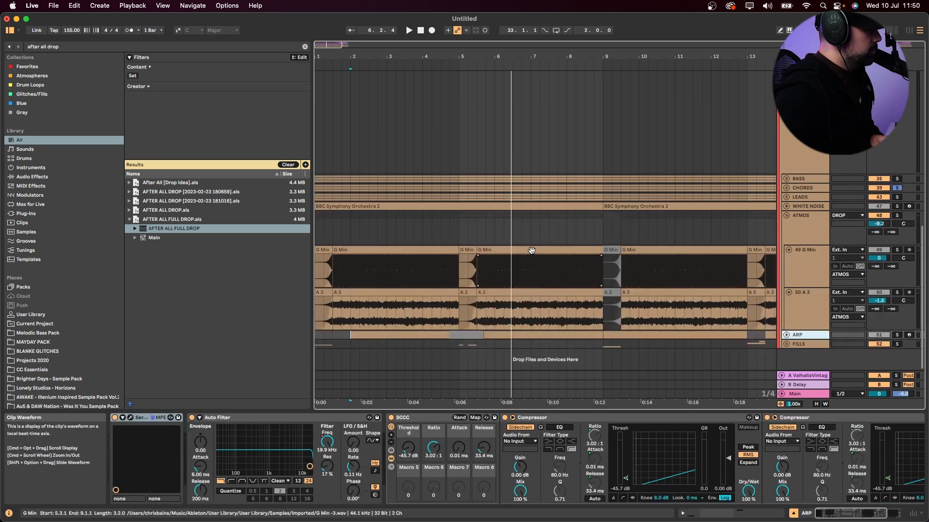
click(796, 265)
click(805, 301)
click(810, 271)
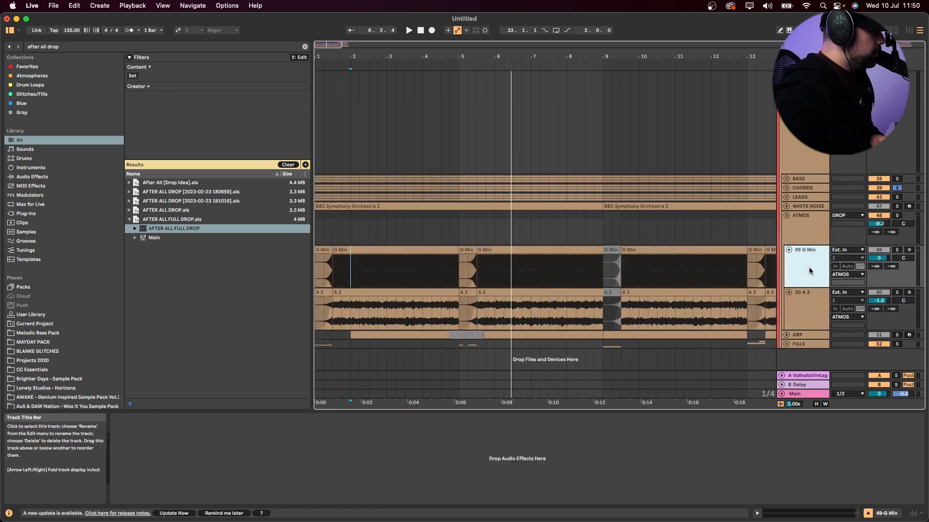
Step: Solo and play the G Min texture from bar 1.3, followed by the A 3 texture
click(898, 250)
click(394, 251)
key(space)
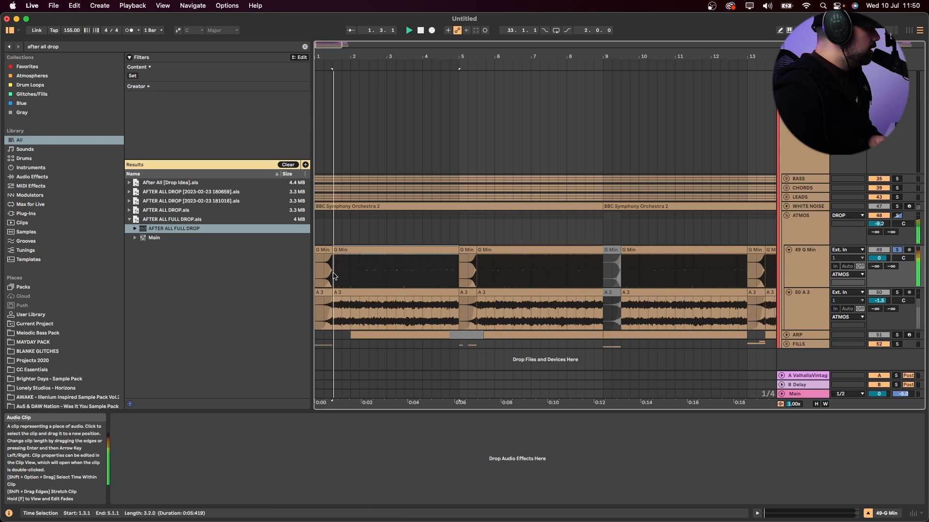
click(897, 293)
key(space)
click(808, 318)
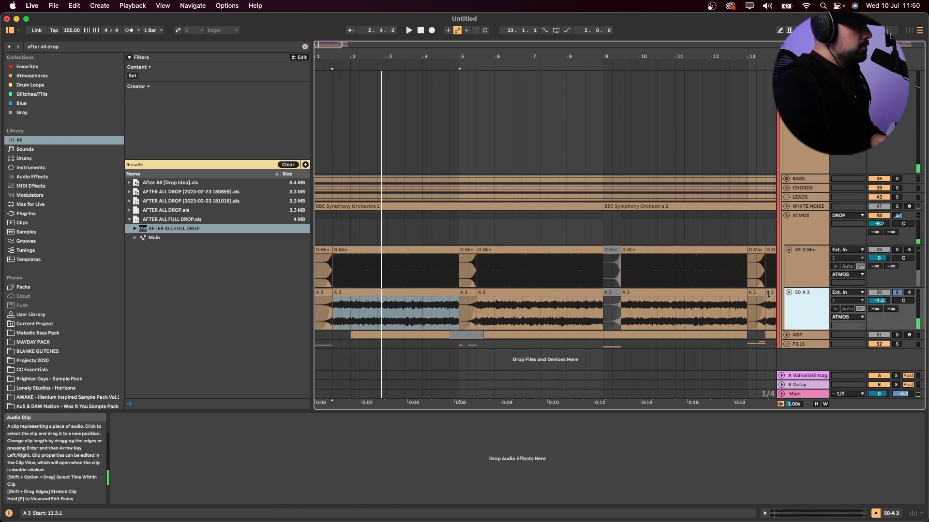
Step: Inspect the first long A 3 clip's pitch settings and insert a new audio track below the A 3 track
double_click(364, 294)
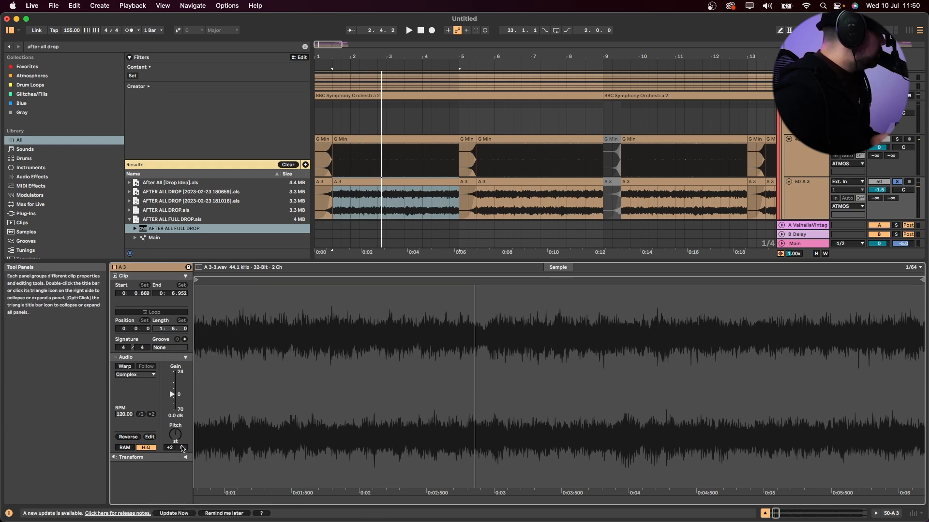
double_click(804, 182)
click(813, 352)
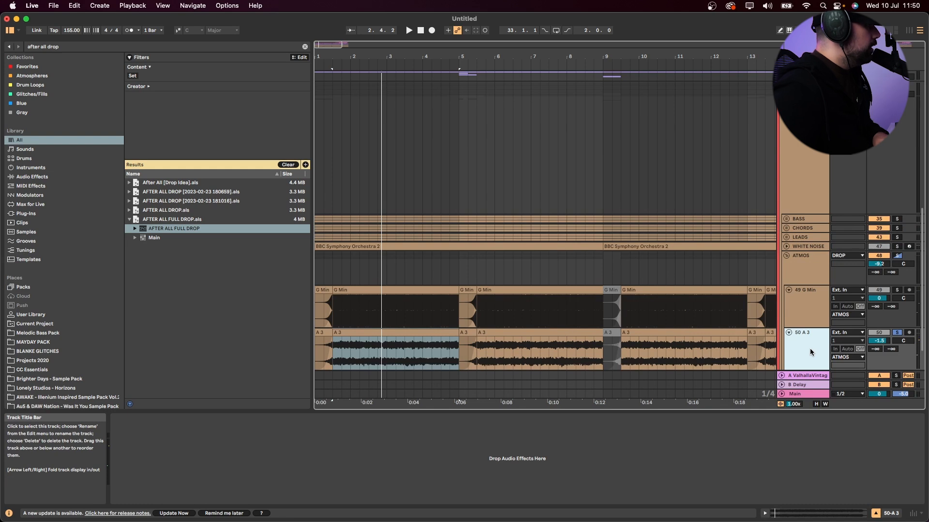
key(super+t)
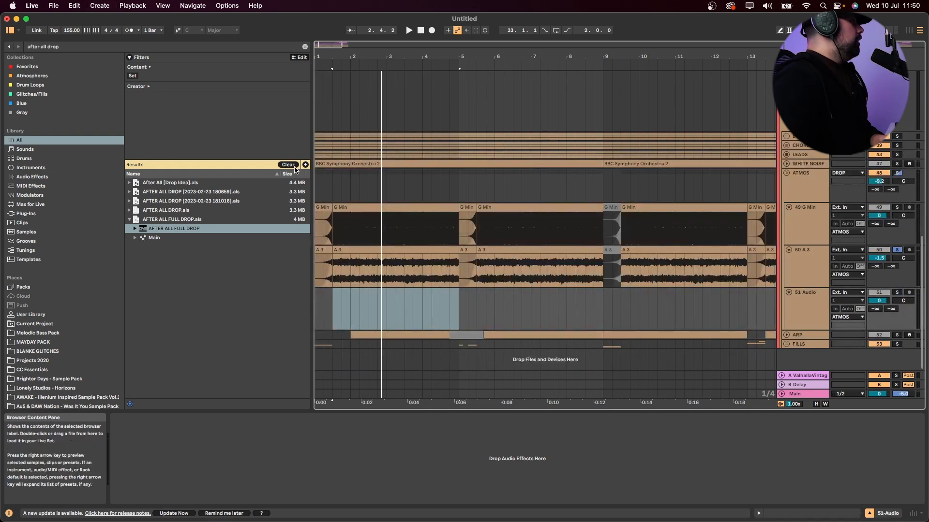
Step: Place Atmos Loop 07 150BPM (A) from the Lonely Studios - Horizons Atmos Loops folder on the new audio track at 1.3.1
click(289, 165)
scroll(57, 349, down, 3)
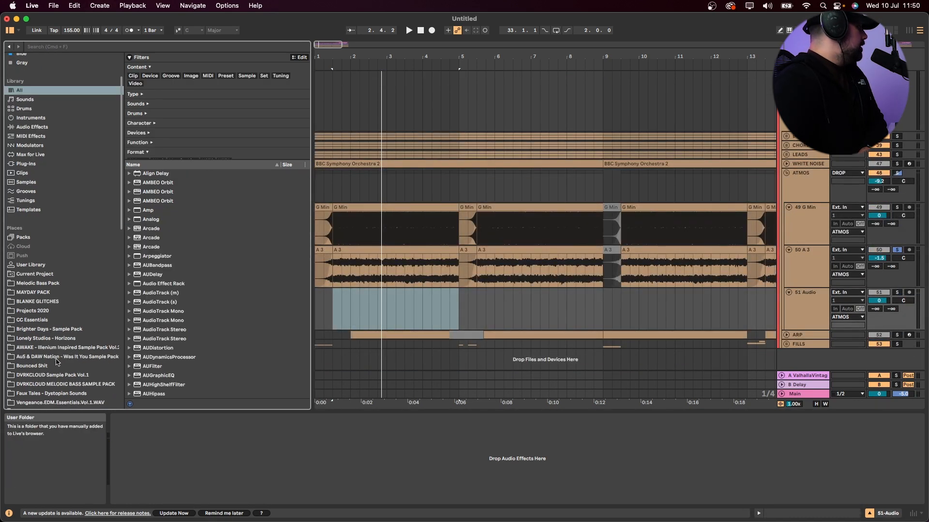
click(68, 341)
key(Right)
key(Down)
key(Right)
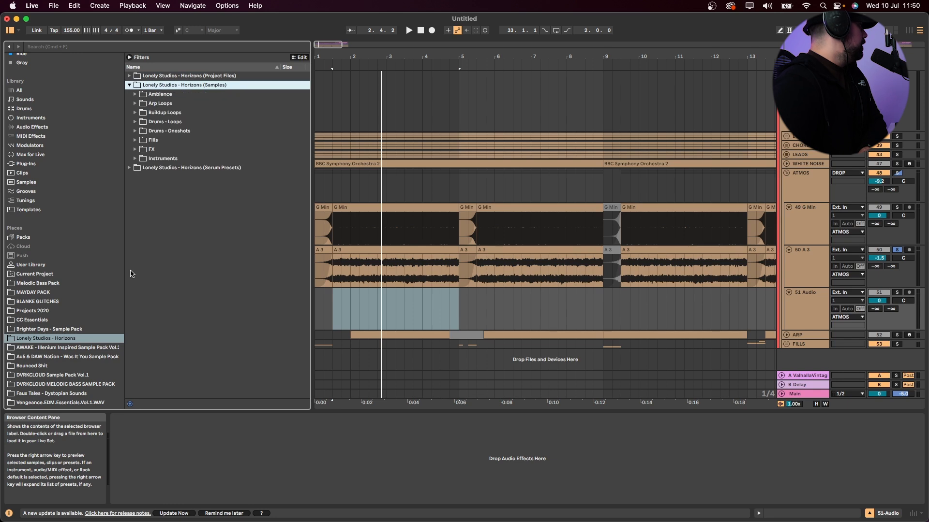
key(Down)
key(Right)
key(Down)
key(Right)
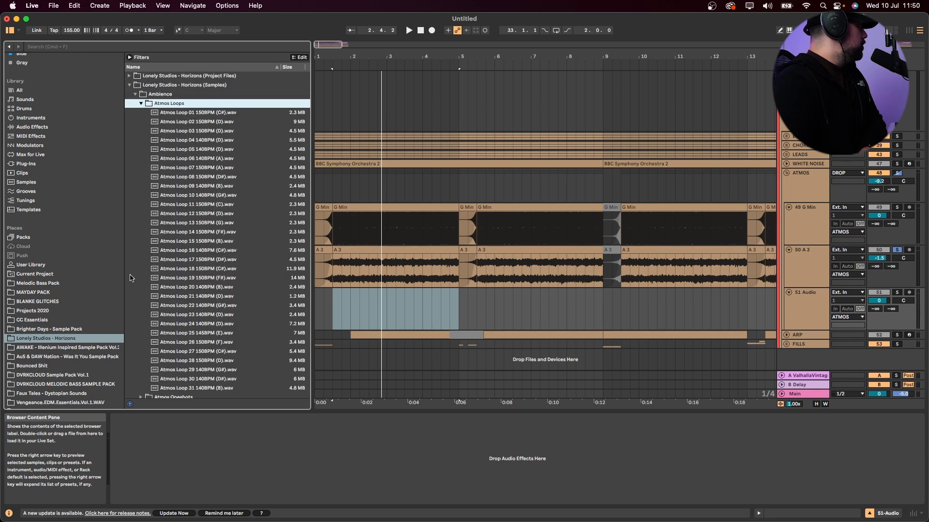
drag(226, 169, 329, 313)
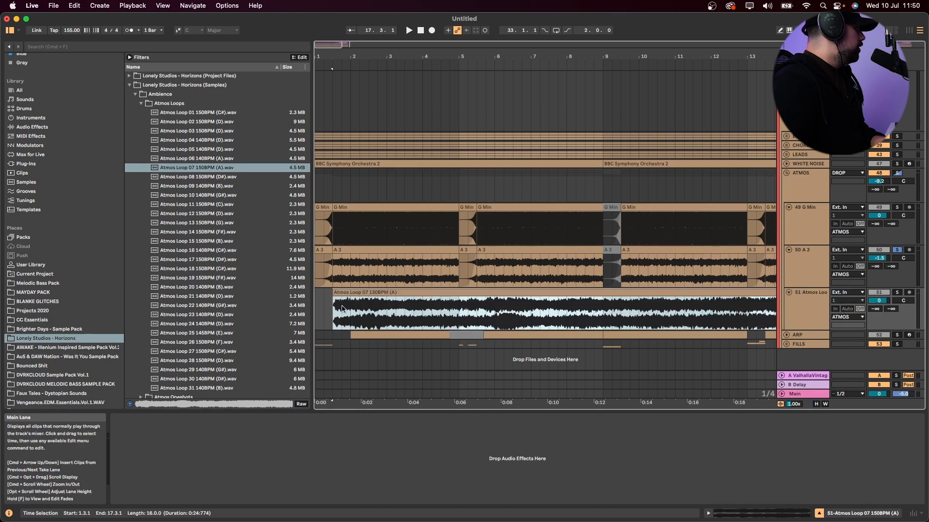
Step: Adjust the Atmos Loop 07 clip's pitch, then solo its track and set the track volume to -2.5 dB
double_click(364, 292)
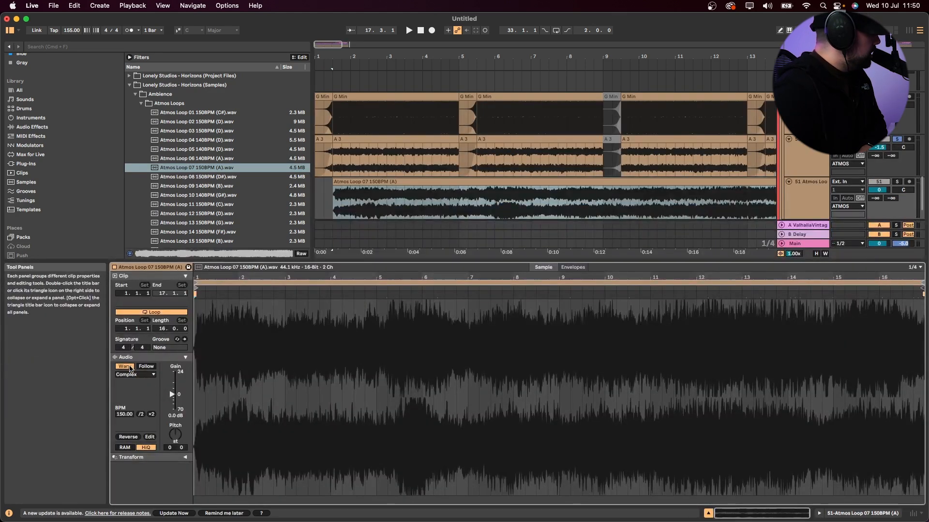
drag(182, 432, 182, 427)
key(shift+Tab)
key(space)
click(897, 332)
drag(879, 340, 878, 348)
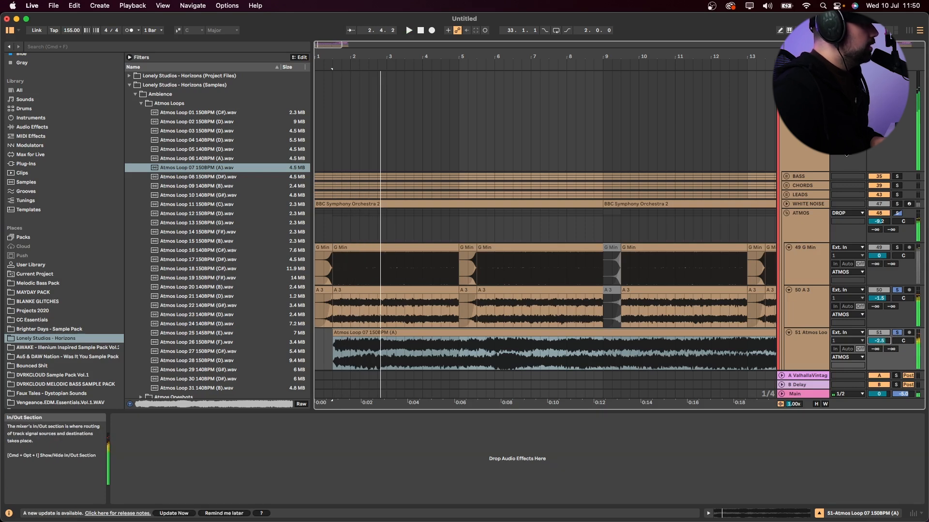
Step: Solo CHORDS with the atmos layers and raise the Atmos Loop 07 track to about 1.8 dB during playback
click(816, 186)
key(space)
drag(883, 344, 879, 342)
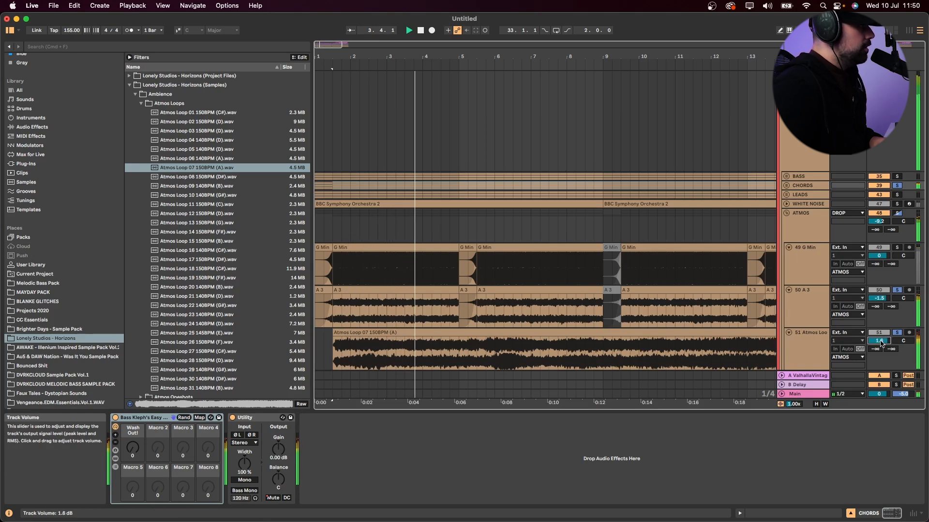
key(space)
Step: Move the Atmos Loop 07 clip to bar 1 with a fade-in about two beats long, and play it back
drag(355, 333, 334, 342)
key(space)
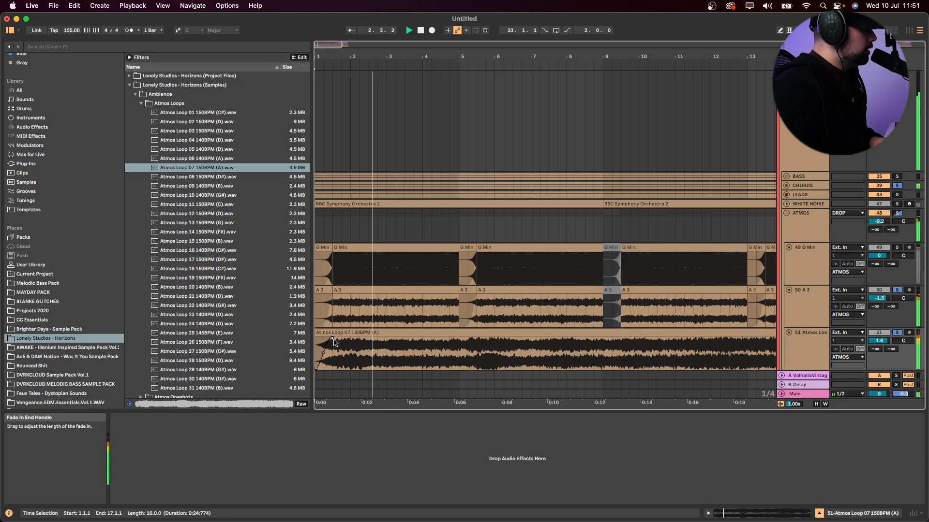
click(463, 340)
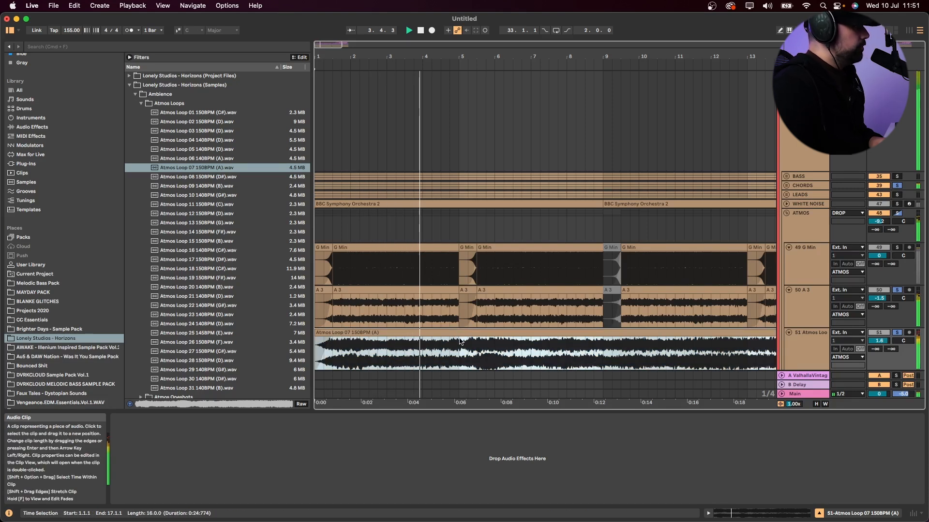
click(462, 334)
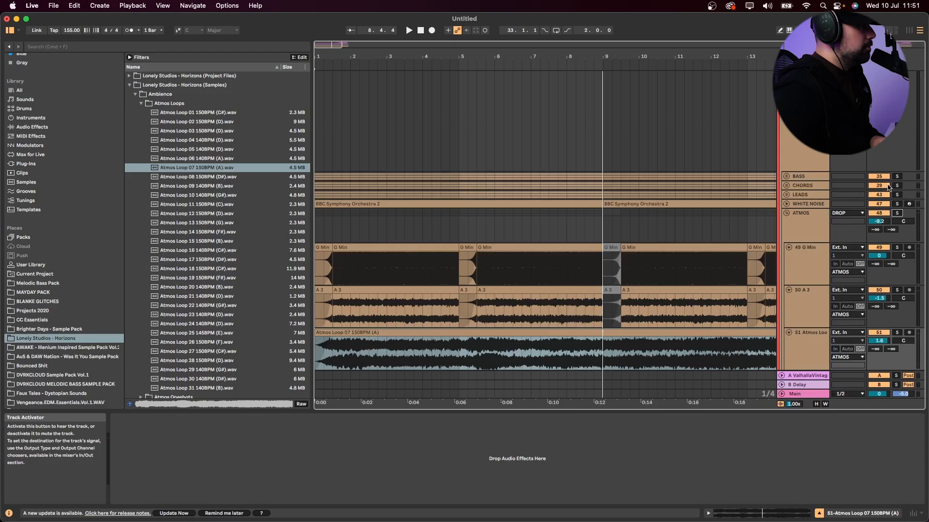
Step: Play BASS, CHORDS and LEADS soloed from bar 1.3, comparing them with and without the ATMOS group
super+click(897, 178)
super+click(896, 195)
key(space)
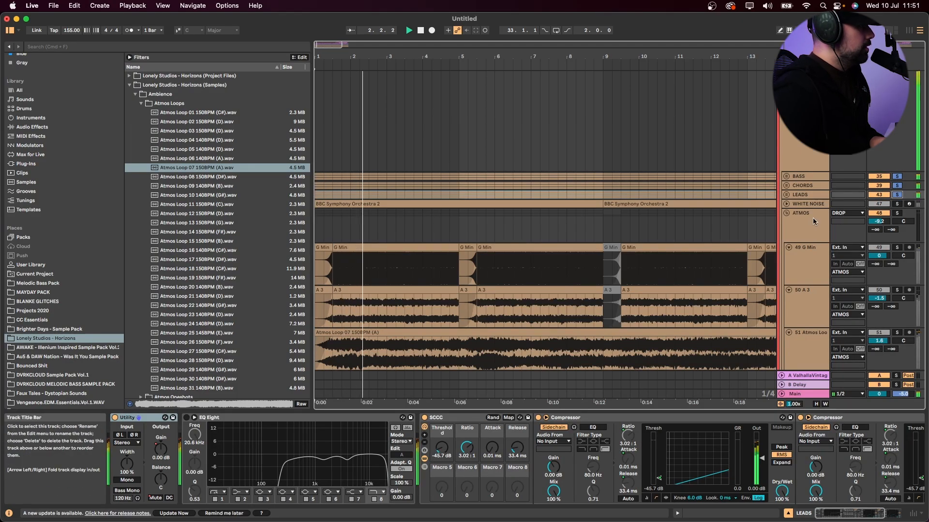
click(356, 224)
click(337, 222)
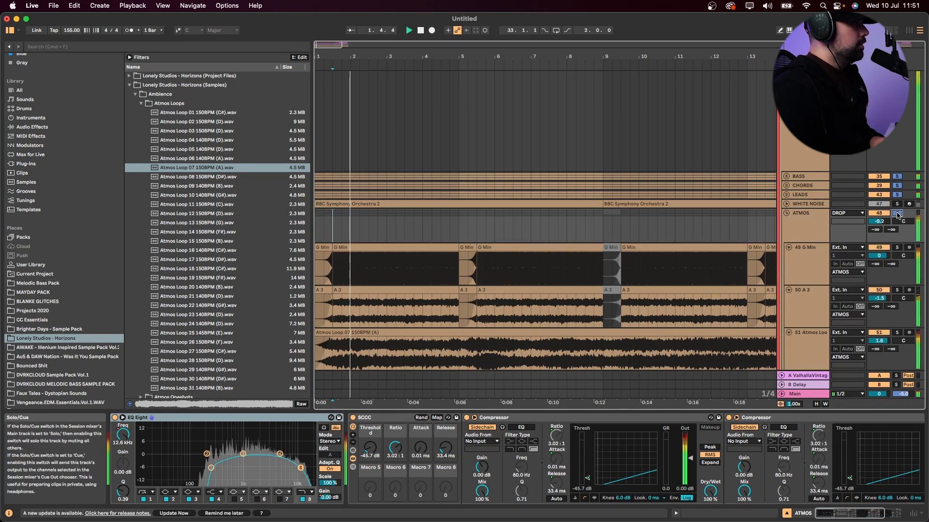
key(space)
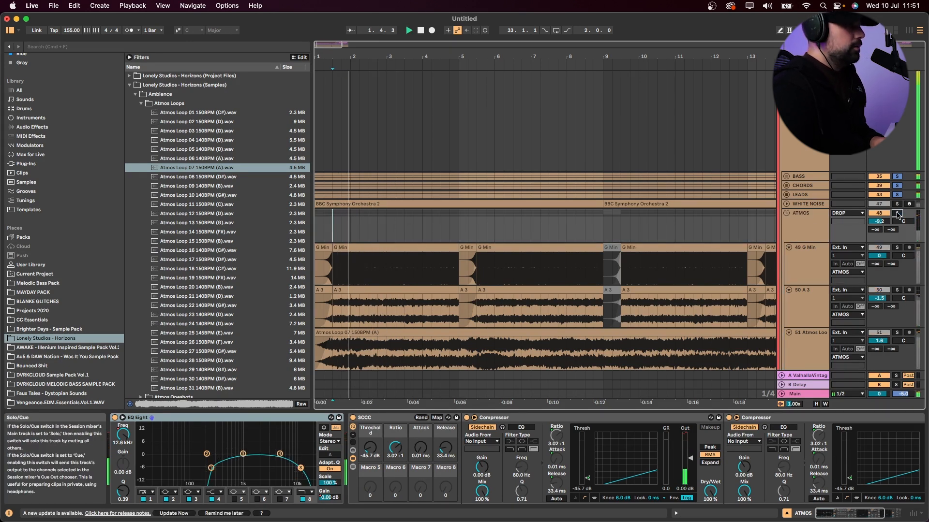
Step: Raise the Atmos Loop 07 track volume to 3.4 dB with ATMOS soloed, then unsolo ATMOS for comparison
click(897, 214)
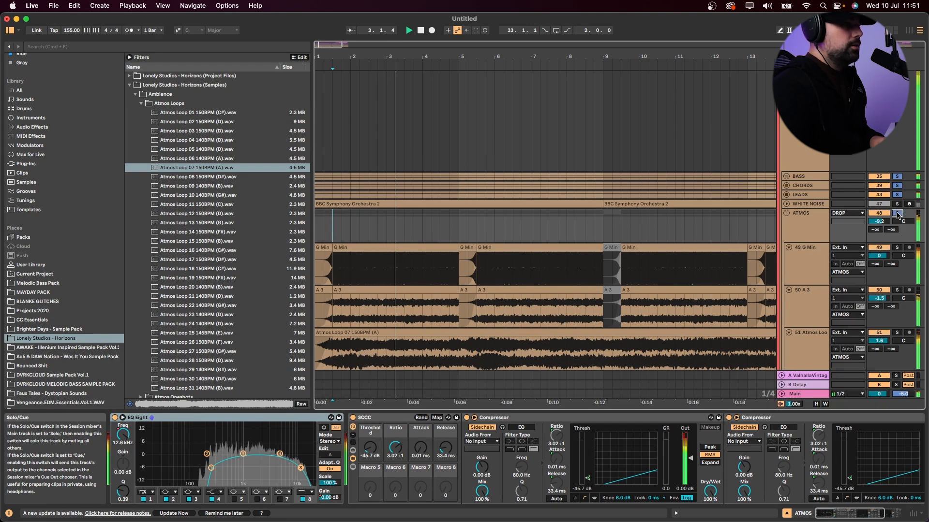
drag(881, 341, 885, 337)
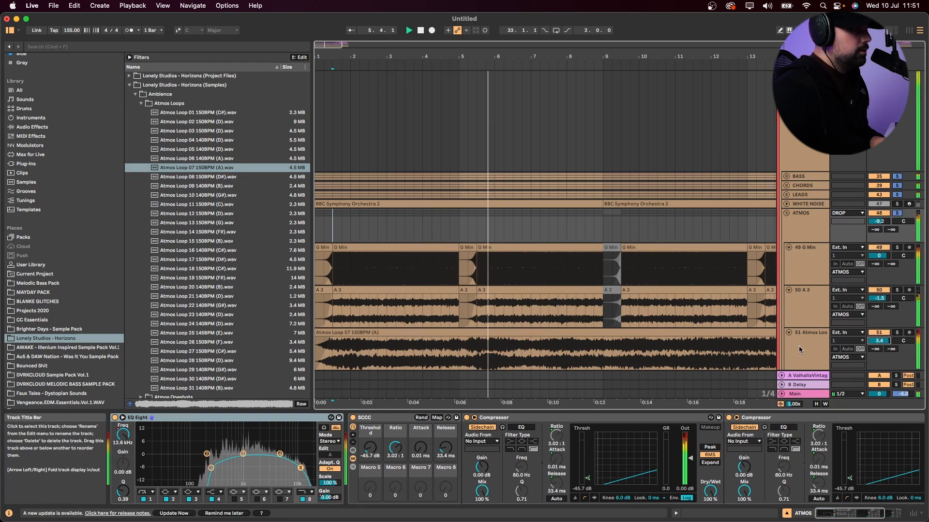
click(898, 213)
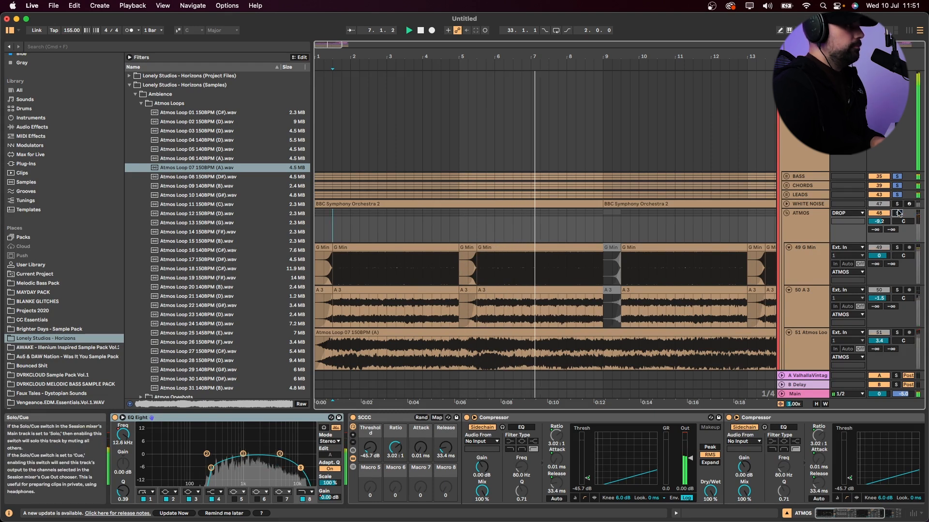